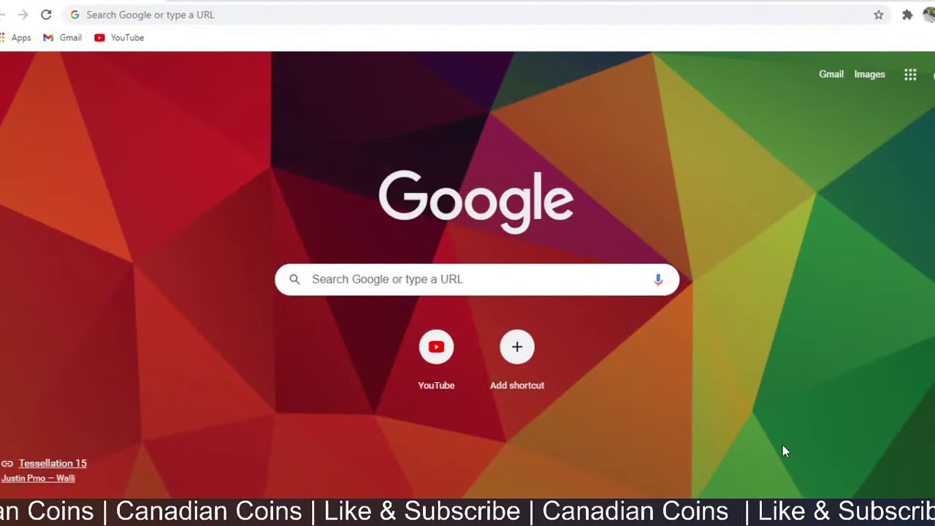
Search Google for "ircc login" and open the Canada.ca page for signing in to the IRCC secure account
left_click(508, 274)
left_click(493, 307)
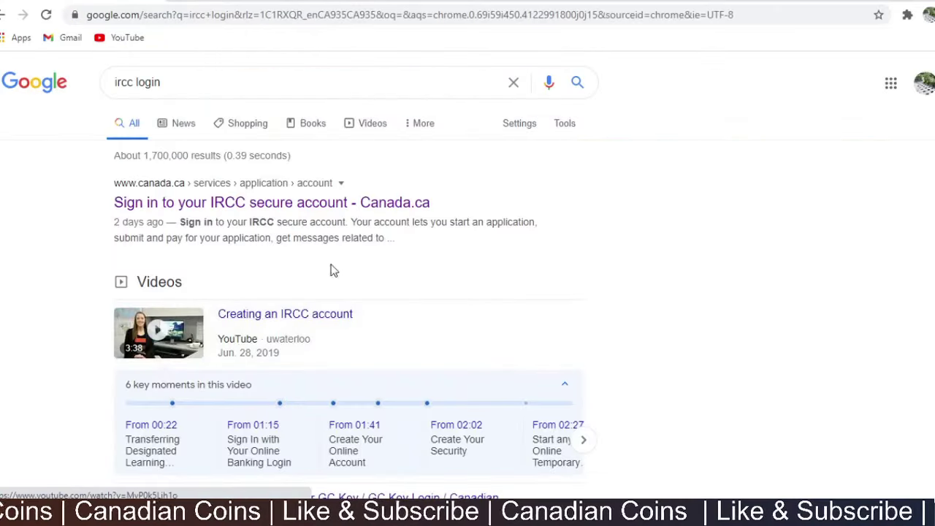
left_click(266, 199)
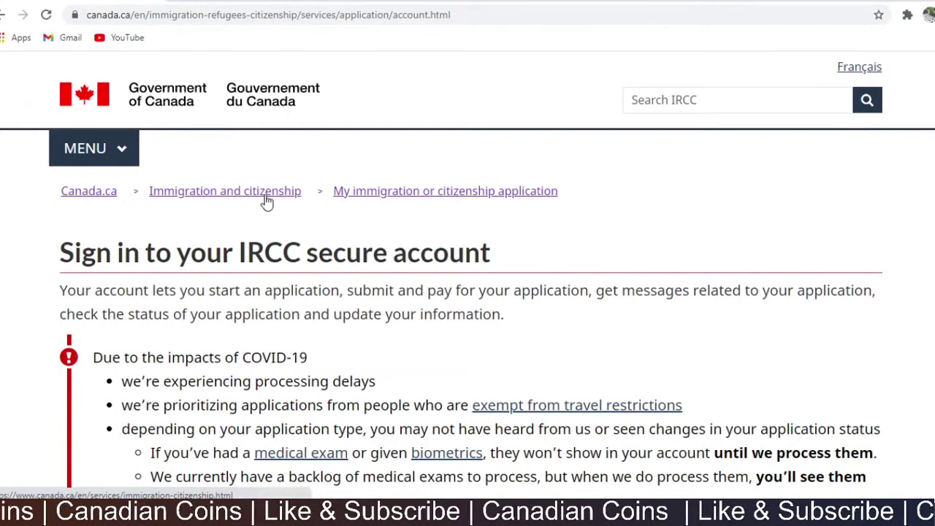
Choose to sign in to the IRCC secure account with GCKey
scroll(274, 291, "down", 1)
scroll(275, 291, "down", 6)
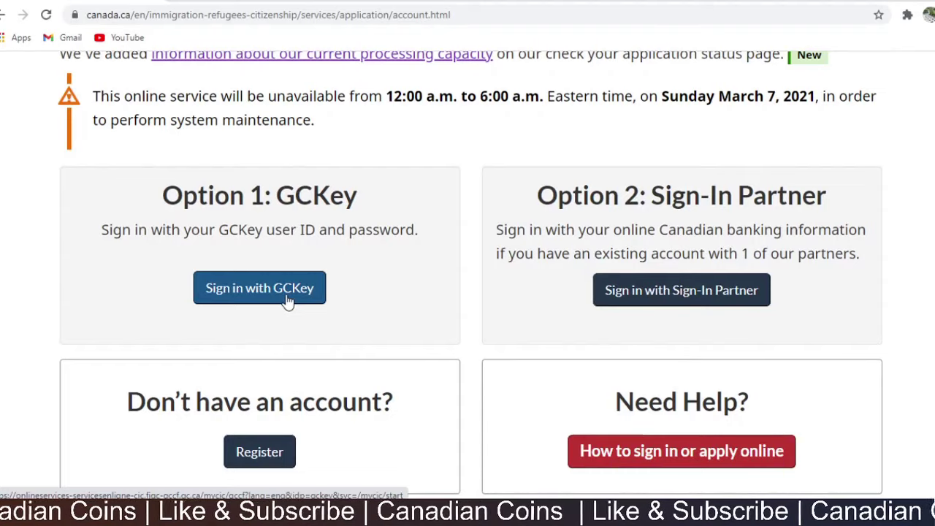
left_click(289, 301)
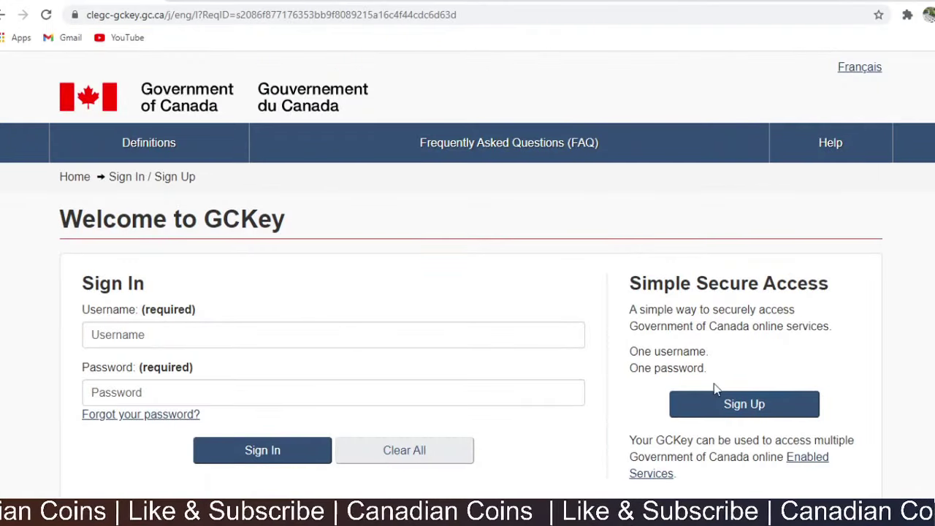
Start an "Apply to come to Canada" application from the account's home page
scroll(748, 324, "down", 2)
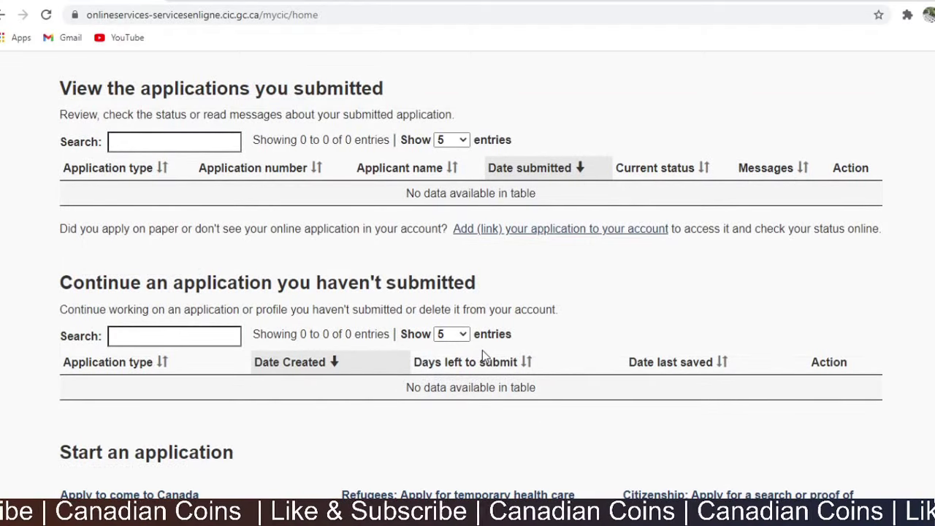
scroll(481, 348, "down", 2)
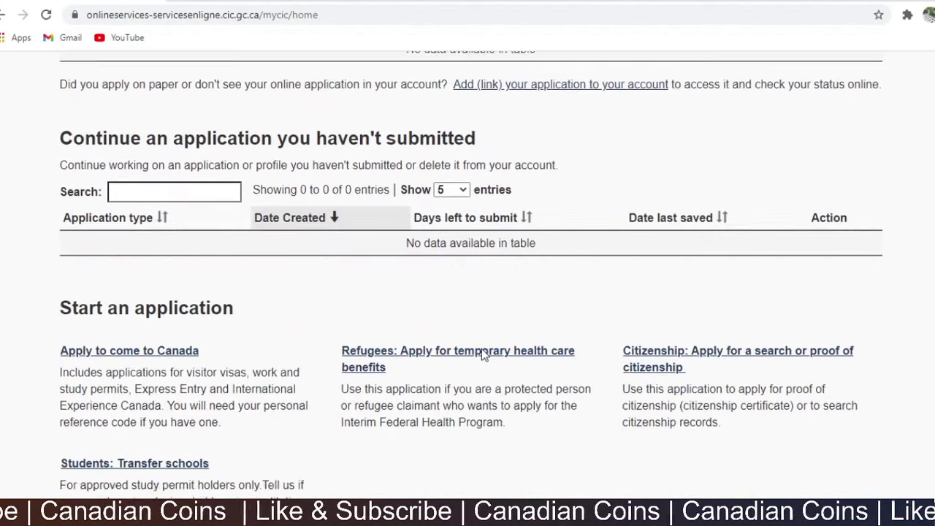
left_click(145, 352)
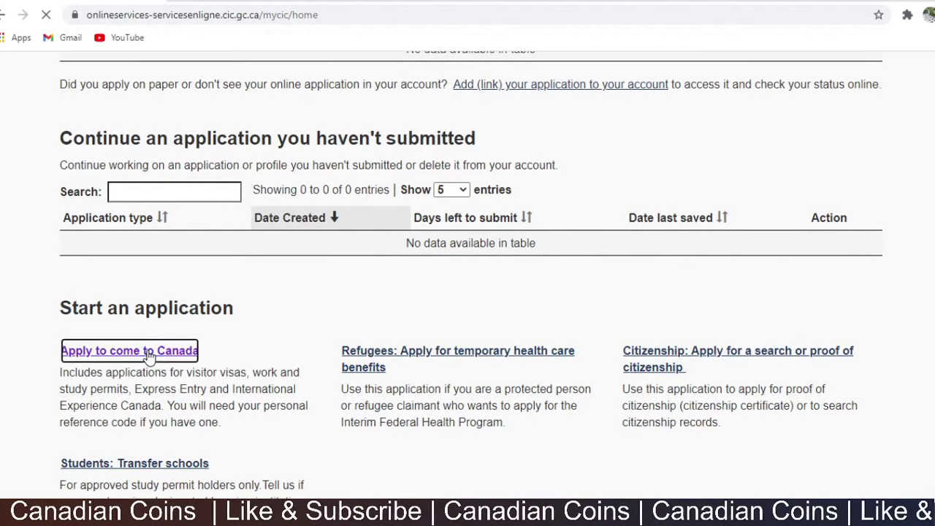
Start the visitor visa, study and/or work permit eligibility check without a personal reference code
scroll(291, 343, "down", 4)
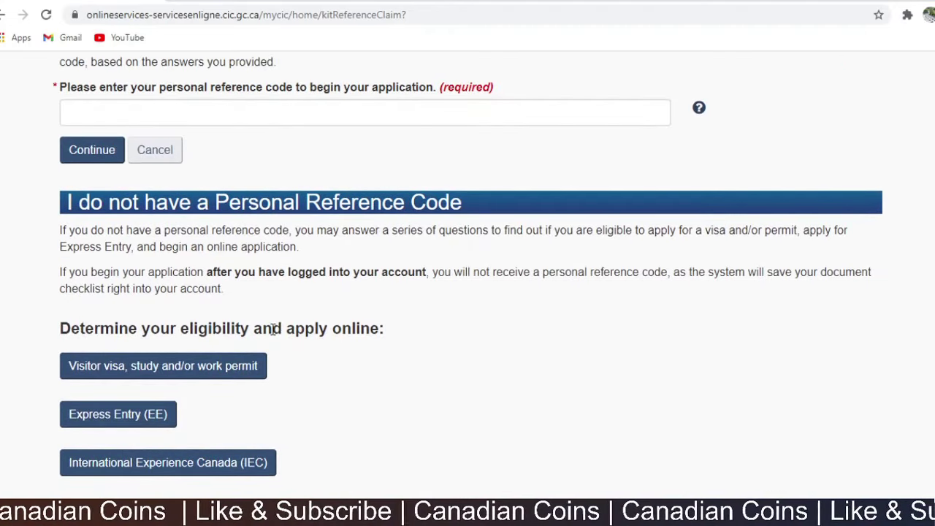
scroll(272, 330, "up", 2)
scroll(257, 276, "down", 3)
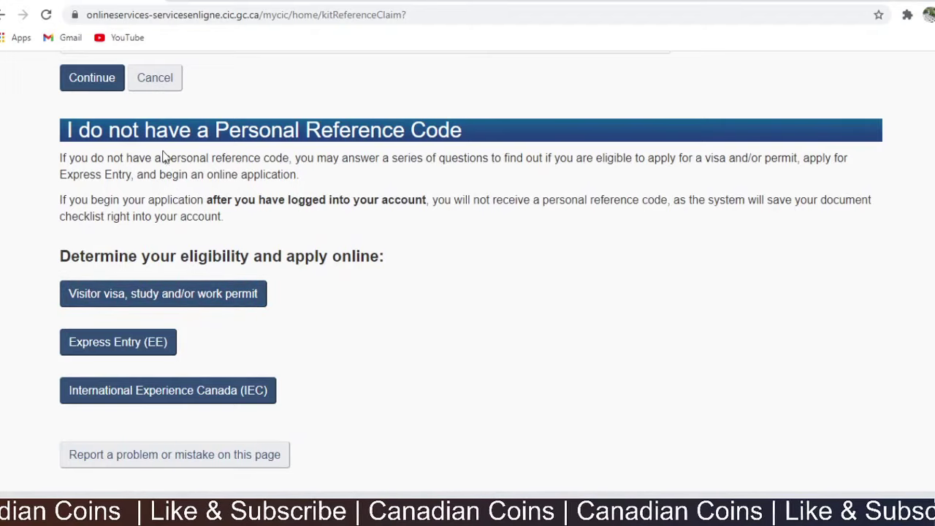
left_click(223, 301)
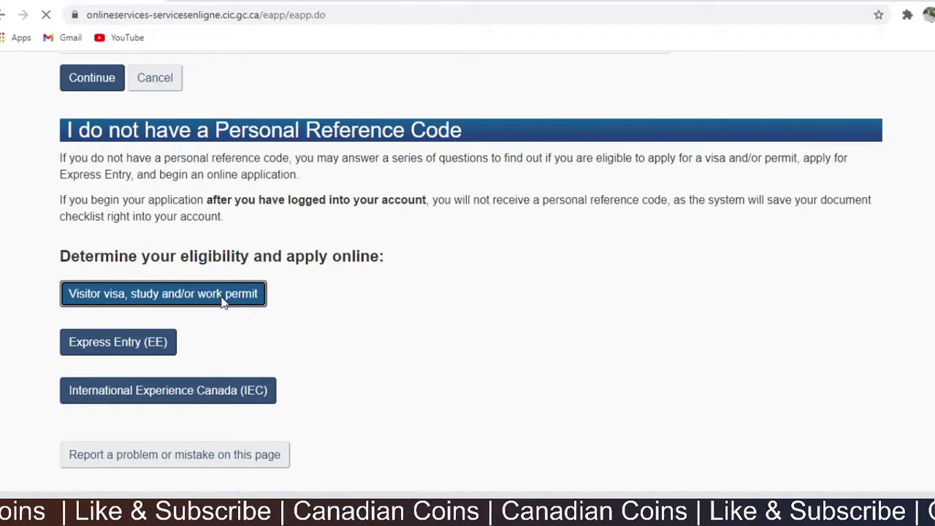
Answer Work as the purpose in Canada and "Temporarily - more than 6 months" as the planned length of stay
scroll(223, 301, "down", 2)
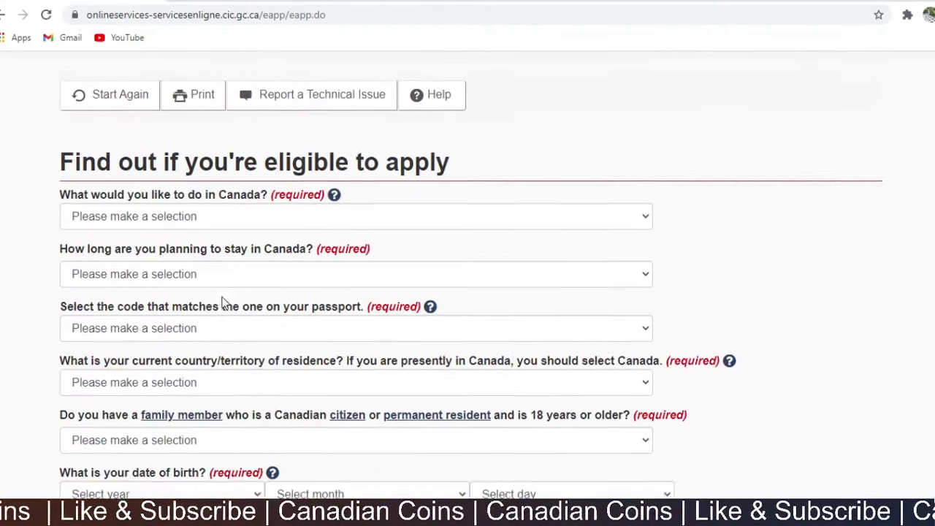
left_click(157, 208)
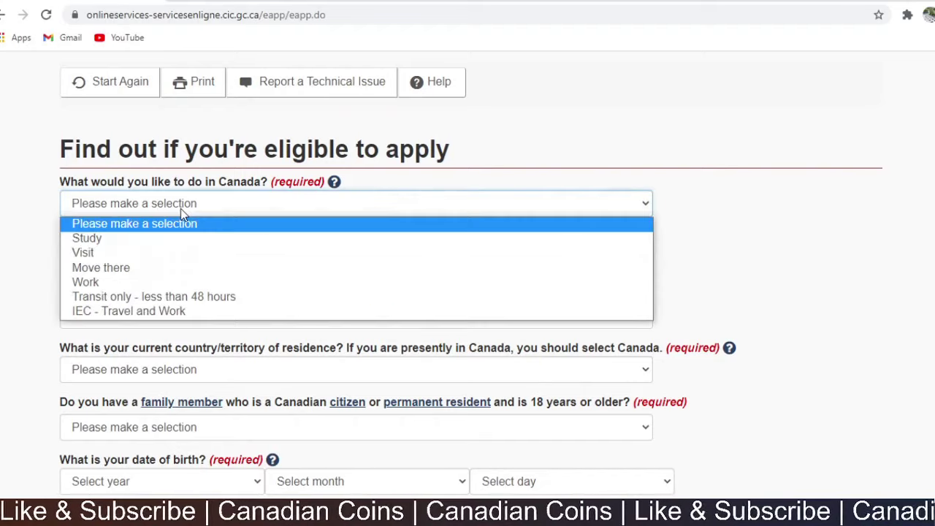
left_click(151, 285)
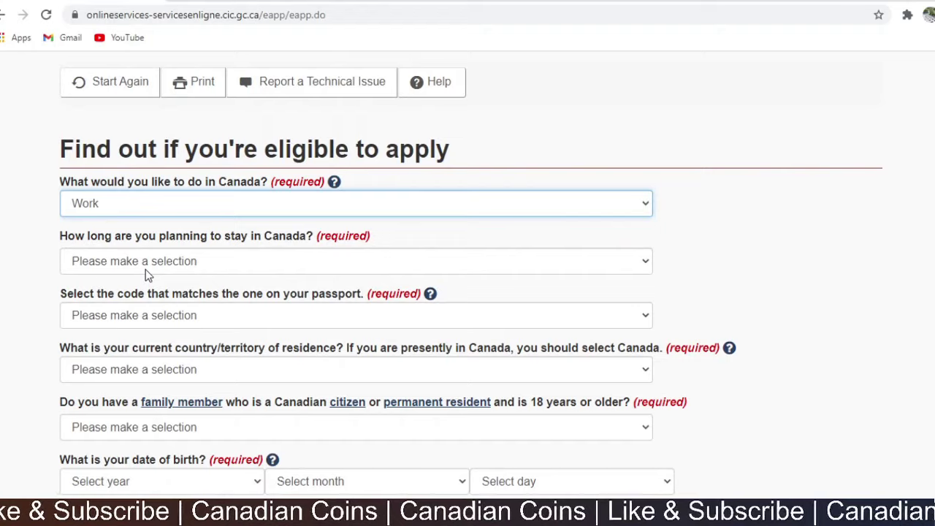
left_click(187, 266)
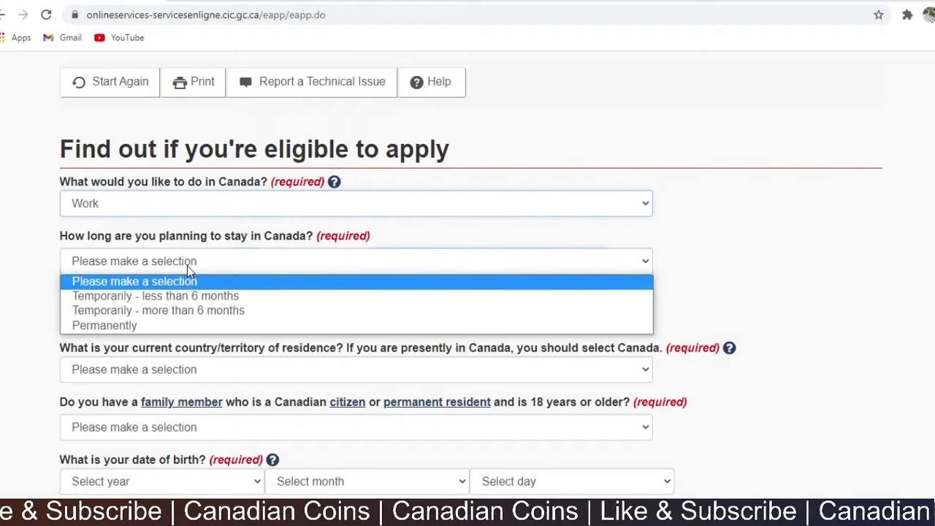
left_click(184, 311)
Set the passport code to IND (India)
scroll(168, 292, "down", 2)
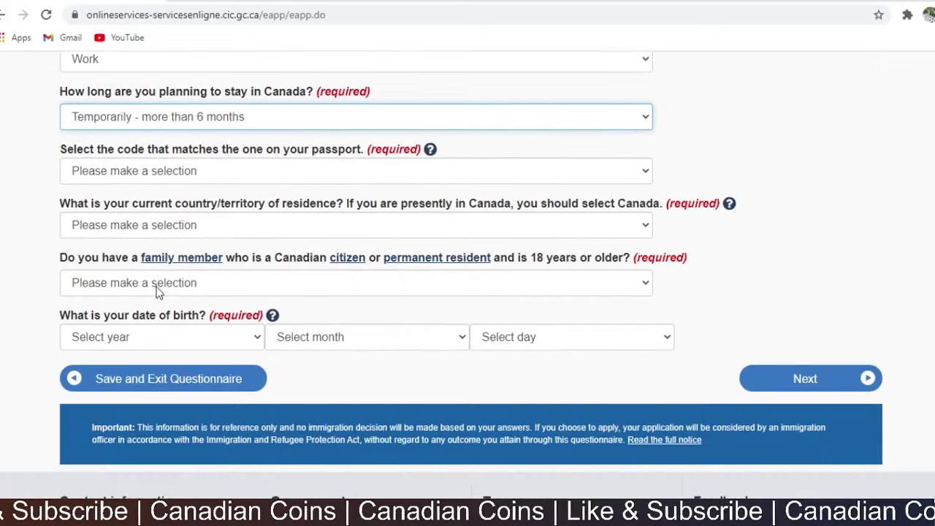
left_click(214, 178)
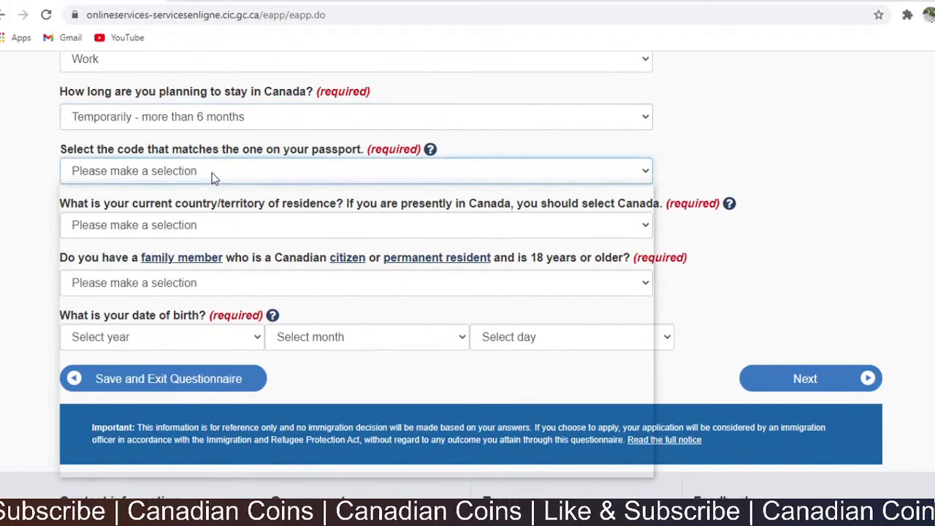
key("i")
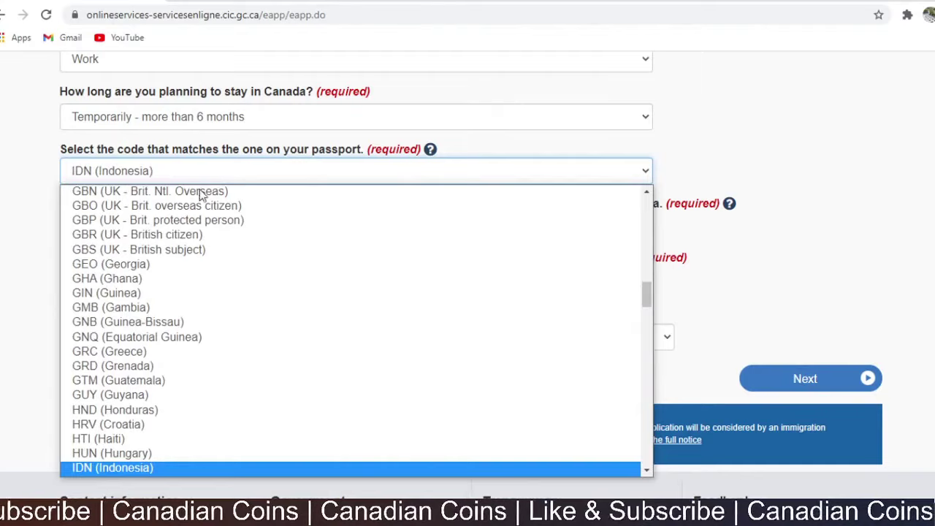
scroll(183, 418, "down", 2)
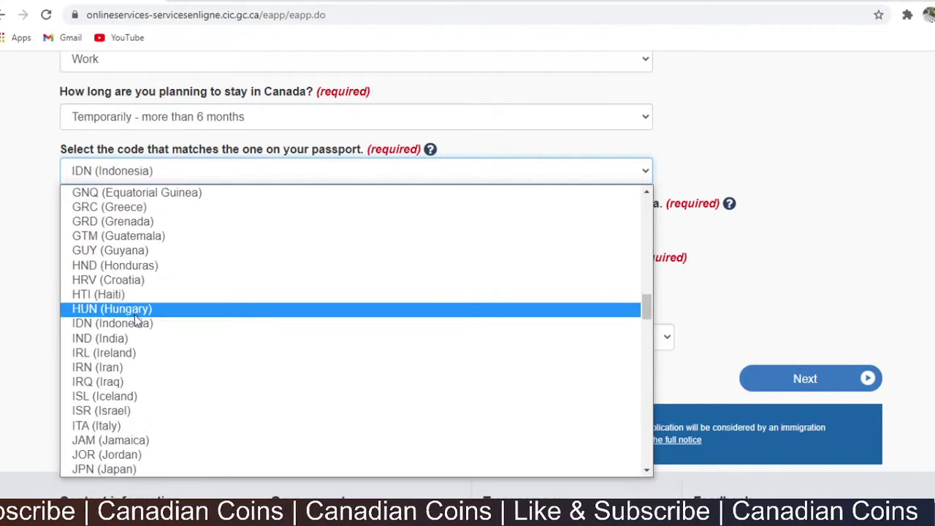
left_click(142, 338)
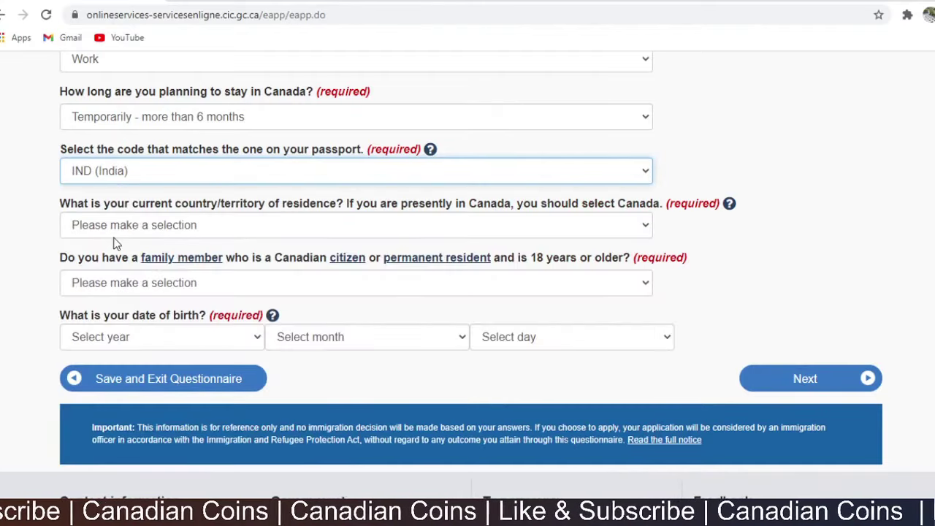
Set the current country of residence to India
left_click(246, 228)
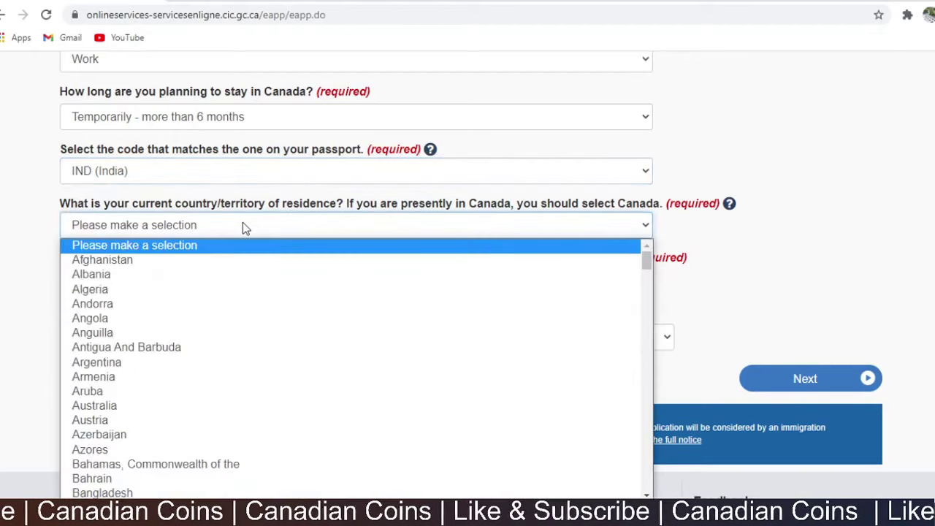
key("i")
scroll(177, 401, "up", 1)
scroll(181, 409, "down", 3)
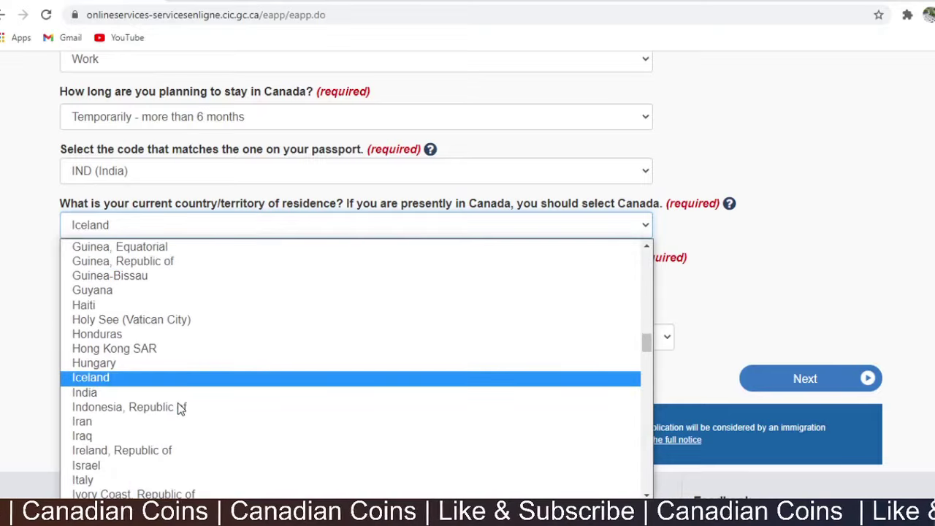
left_click(165, 393)
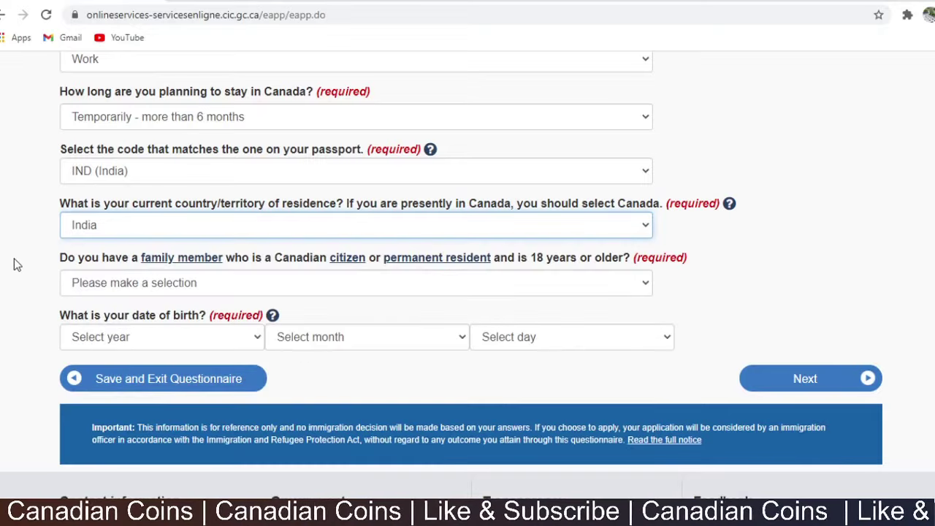
Answer No to having an adult family member who is a Canadian citizen or permanent resident
scroll(14, 260, "up", 3)
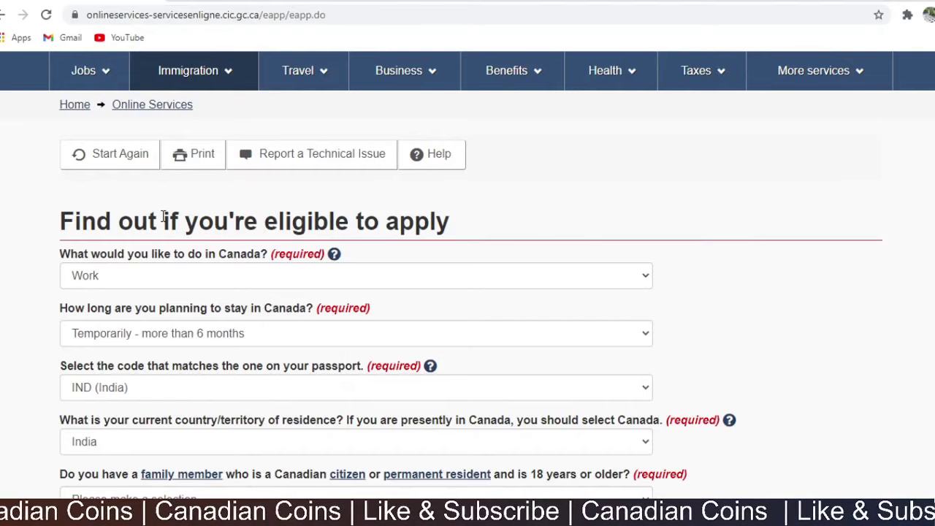
scroll(163, 218, "down", 4)
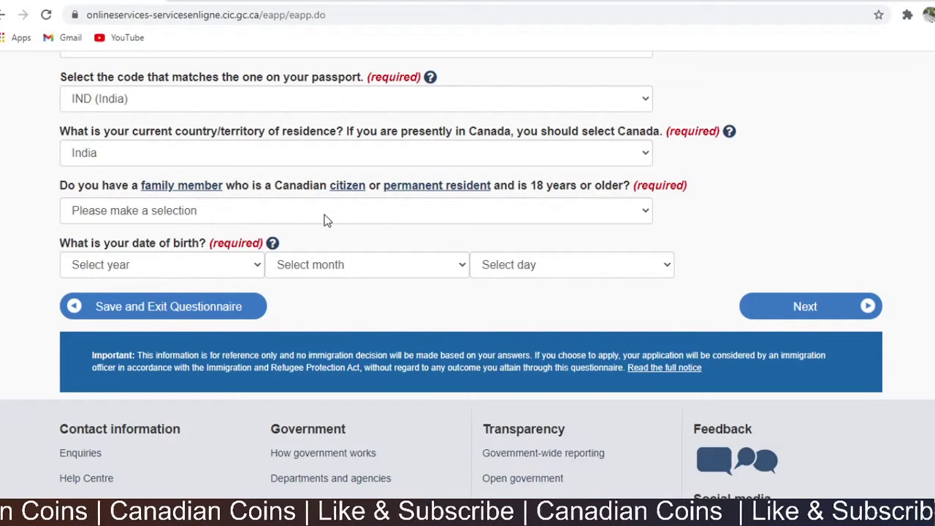
left_click(302, 210)
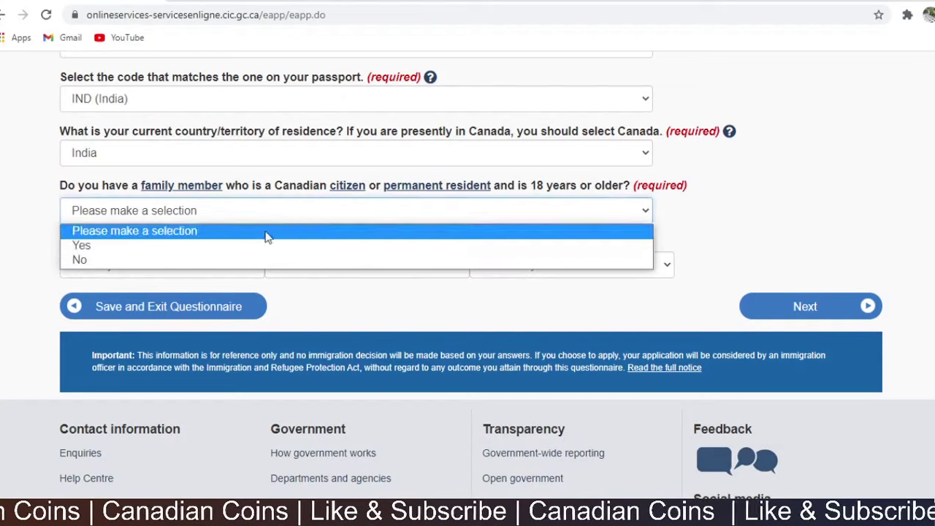
left_click(235, 261)
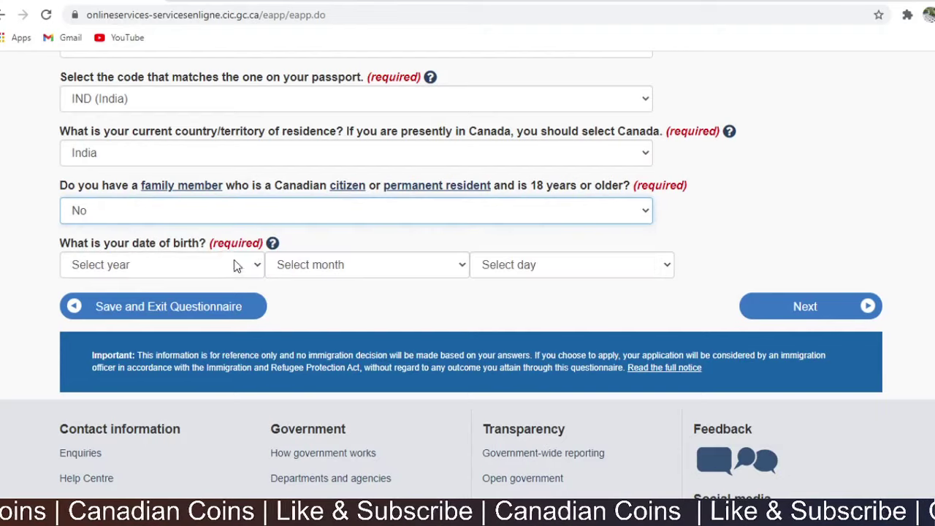
Fill in the applicant's date of birth and continue to the next eligibility question
left_click(160, 277)
scroll(153, 234, "down", 6)
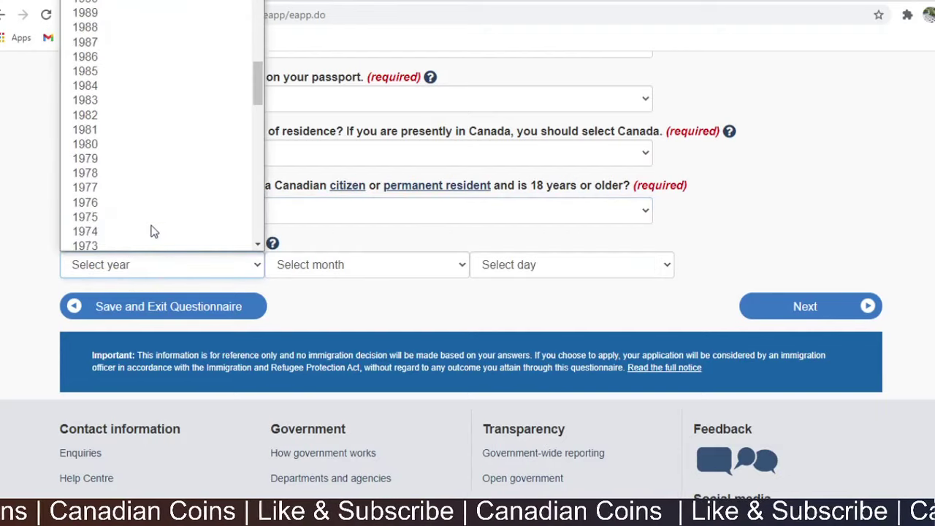
scroll(99, 188, "down", 4)
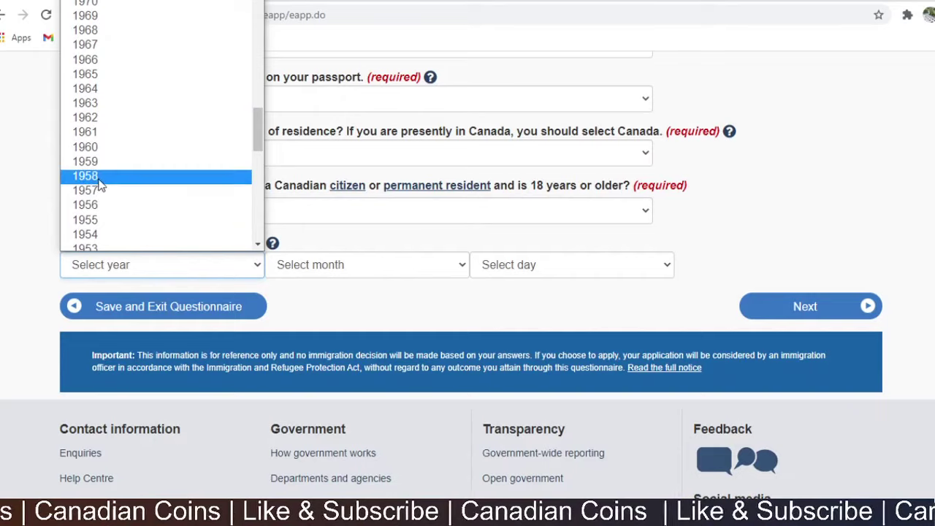
scroll(100, 188, "down", 4)
scroll(100, 187, "up", 15)
scroll(102, 189, "down", 4)
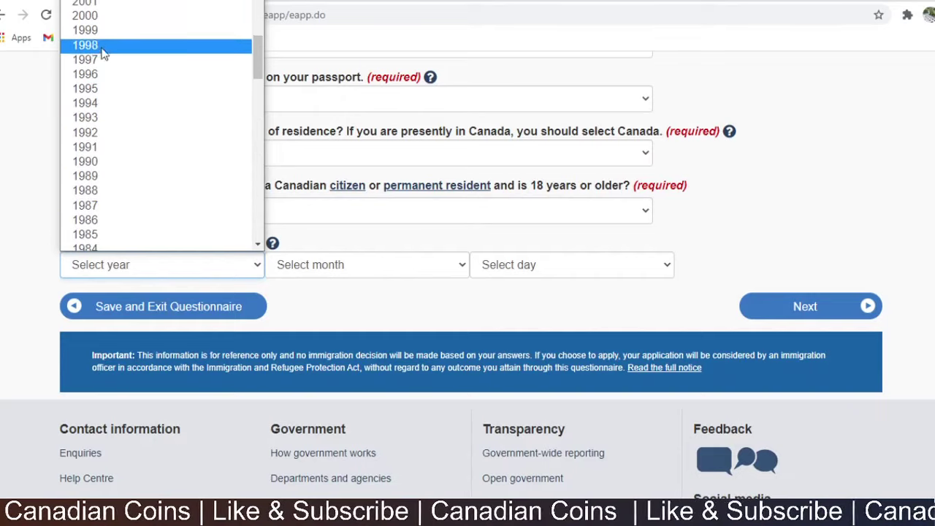
left_click(102, 135)
left_click(330, 271)
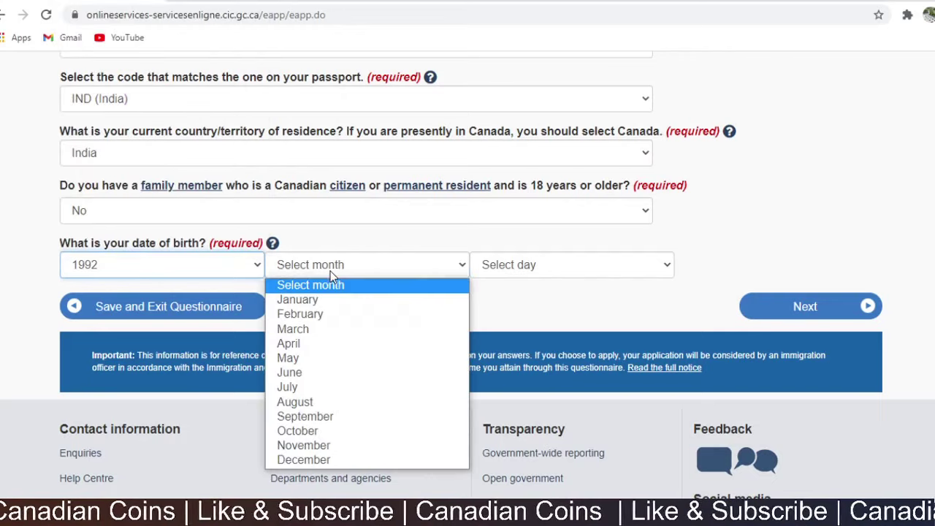
left_click(327, 388)
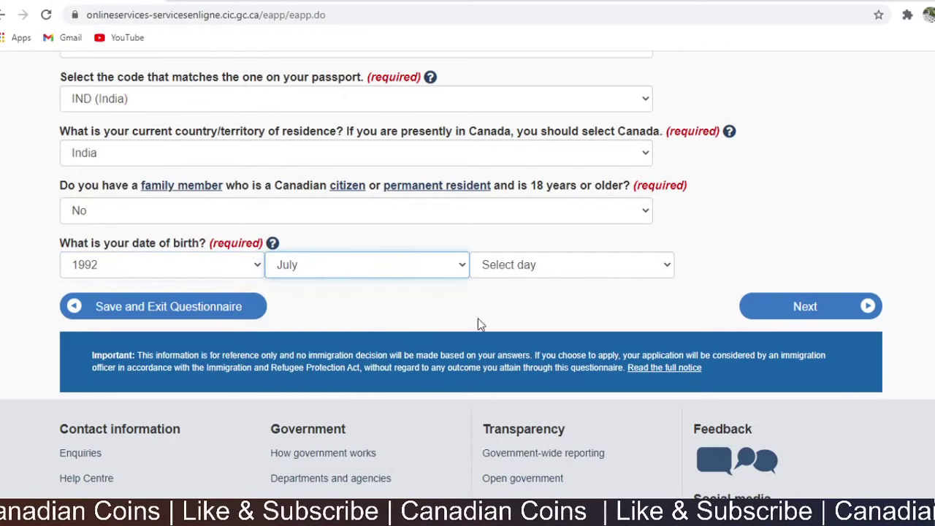
left_click(515, 274)
left_click(534, 185)
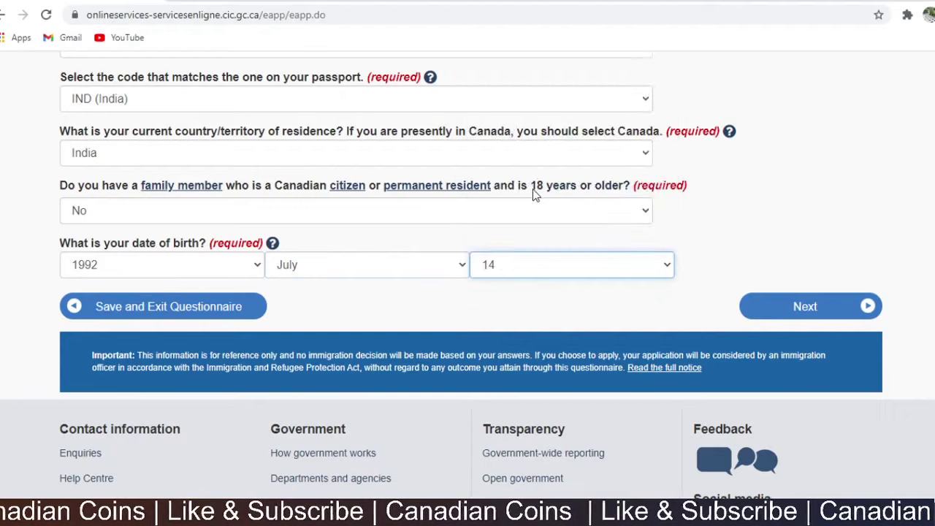
left_click(530, 267)
left_click(512, 198)
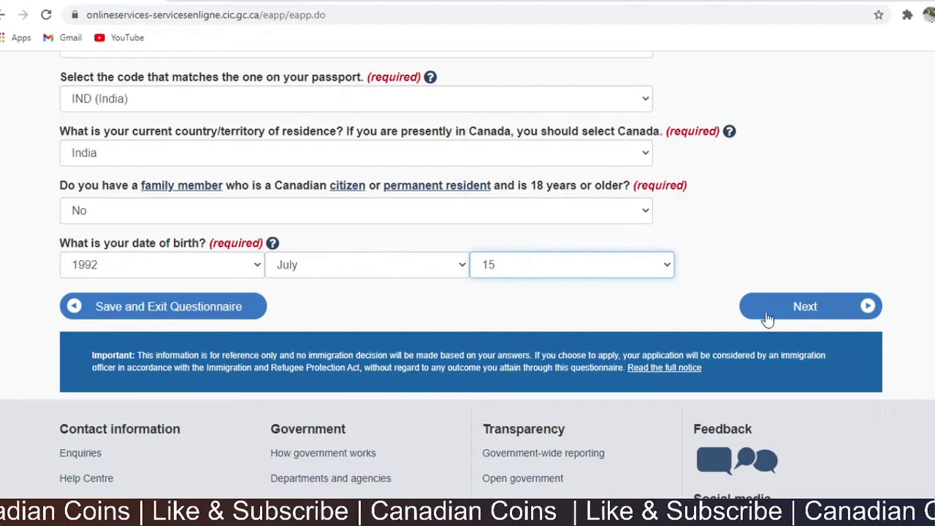
left_click(779, 310)
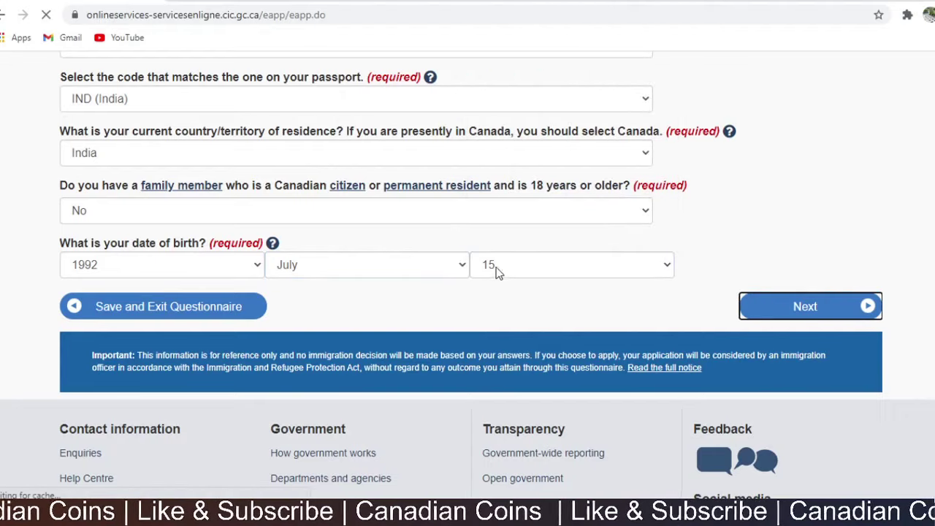
scroll(438, 256, "down", 1)
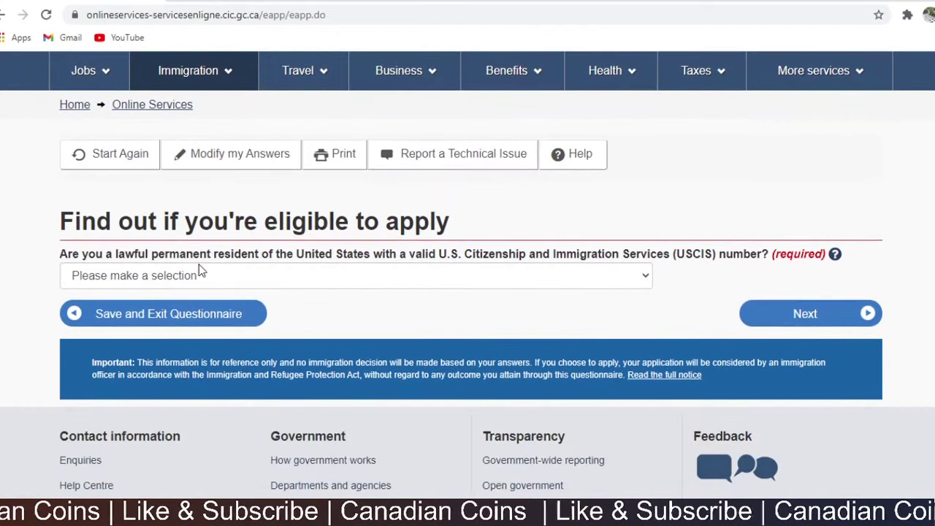
Answer No to being a lawful permanent resident of the United States with a valid USCIS number and continue
left_click(370, 281)
left_click(342, 324)
left_click(784, 324)
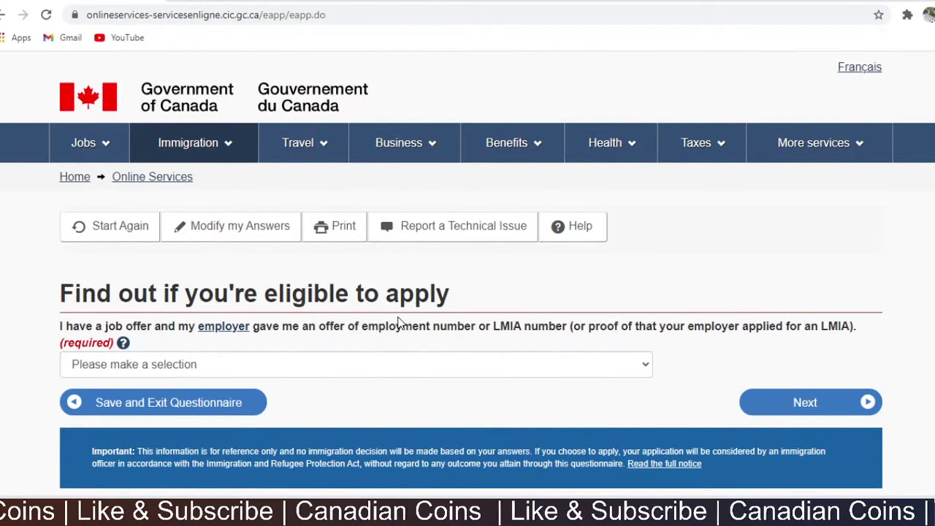
Answer No to having a job offer with an offer of employment or LMIA number and continue
scroll(320, 339, "down", 1)
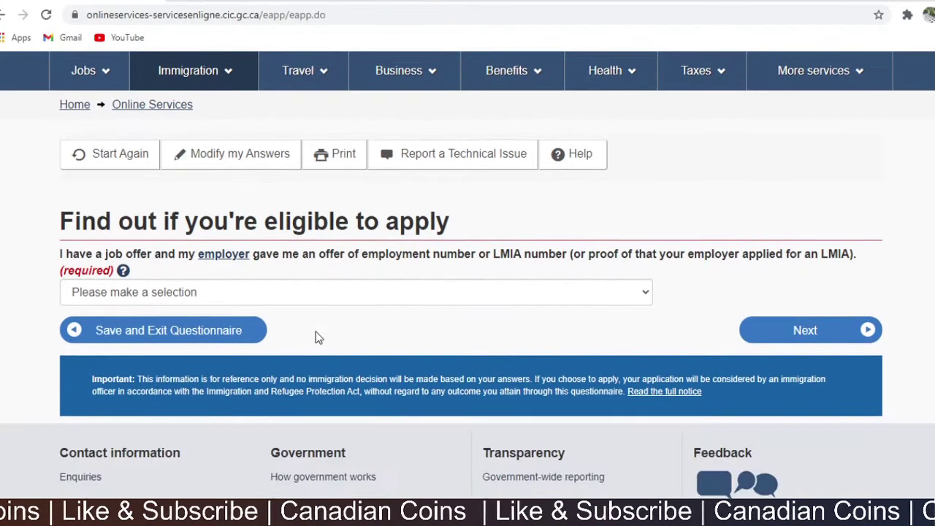
left_click(336, 296)
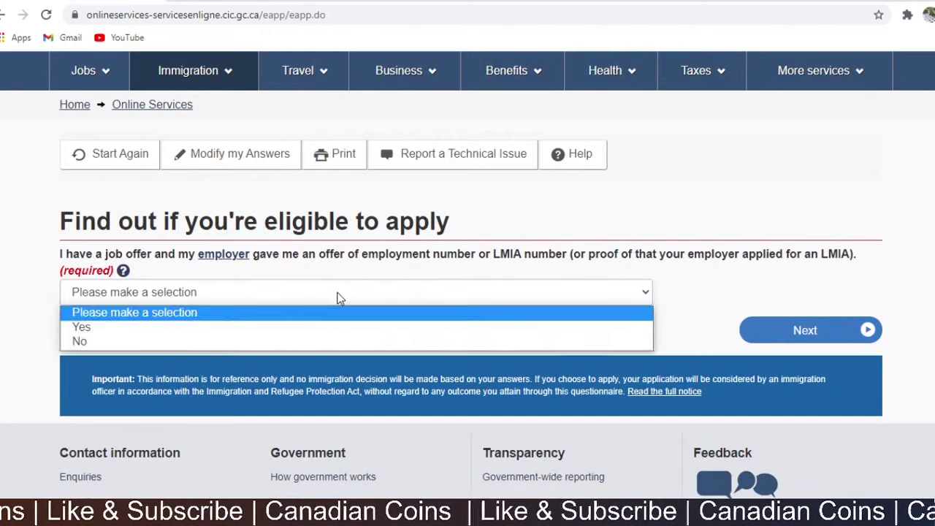
left_click(312, 342)
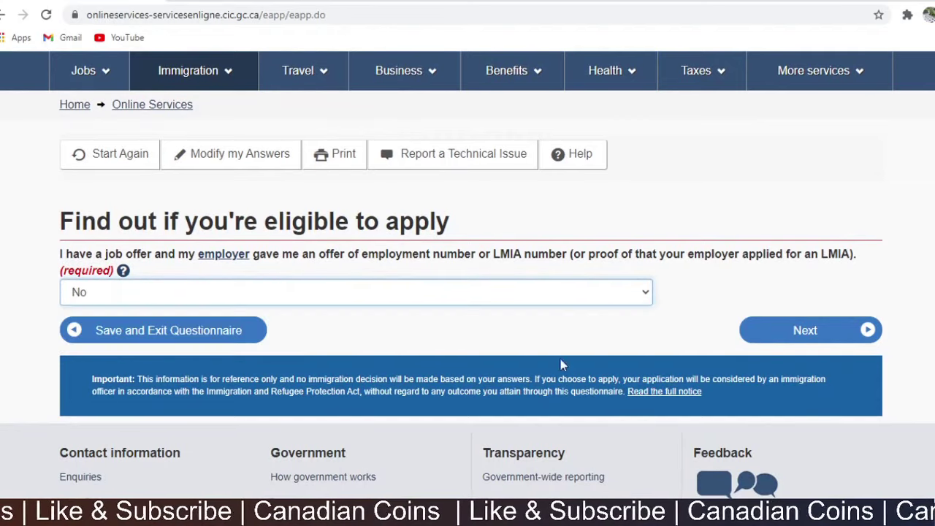
left_click(803, 338)
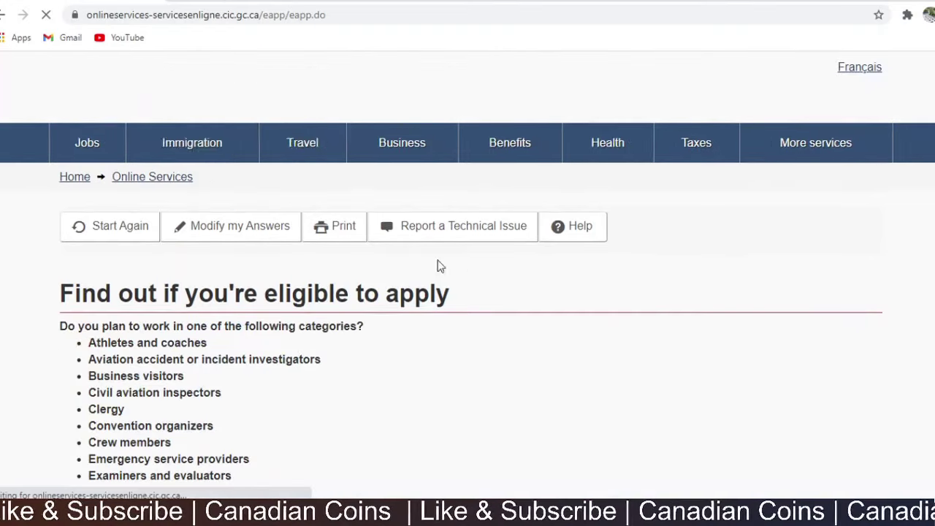
Review the listed work categories and answer No to planning to work in one of them
scroll(292, 340, "down", 3)
scroll(292, 340, "down", 1)
scroll(291, 341, "up", 3)
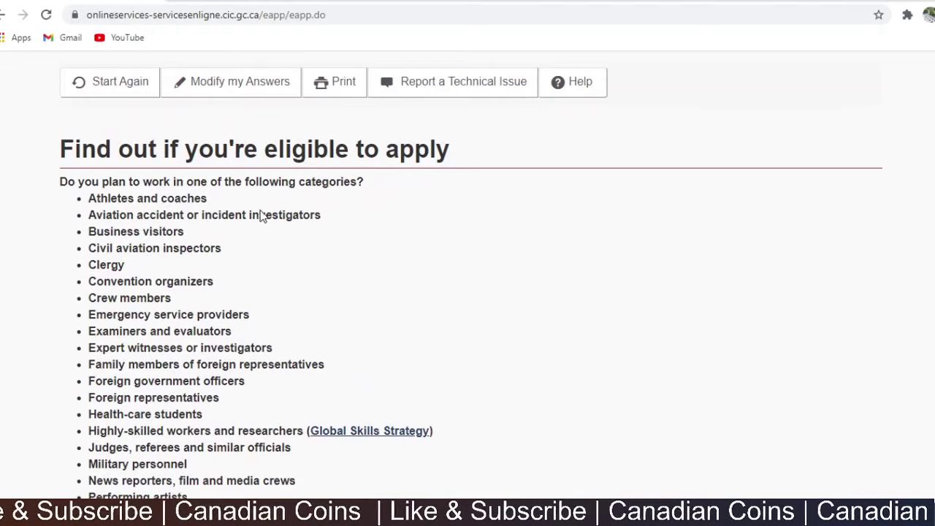
scroll(261, 215, "down", 1)
scroll(199, 262, "down", 1)
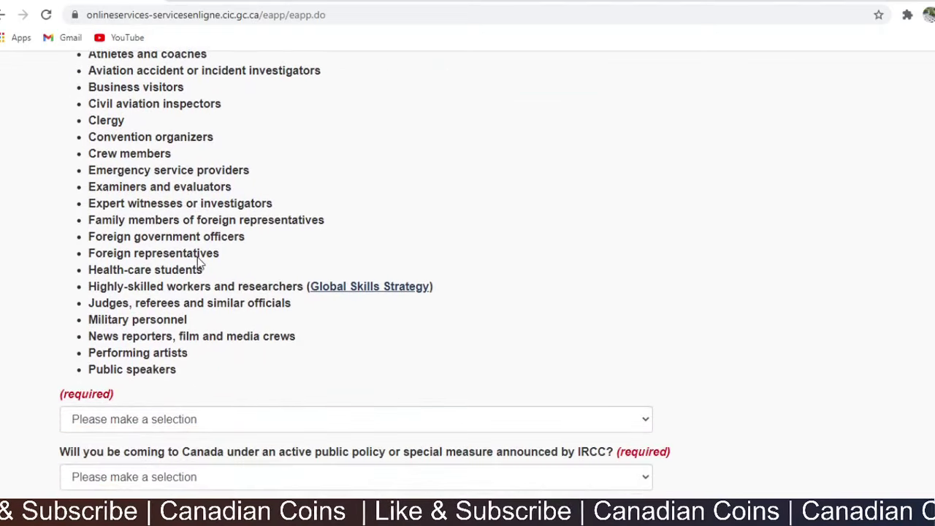
left_click(169, 418)
scroll(172, 395, "down", 2)
left_click(150, 282)
left_click(146, 330)
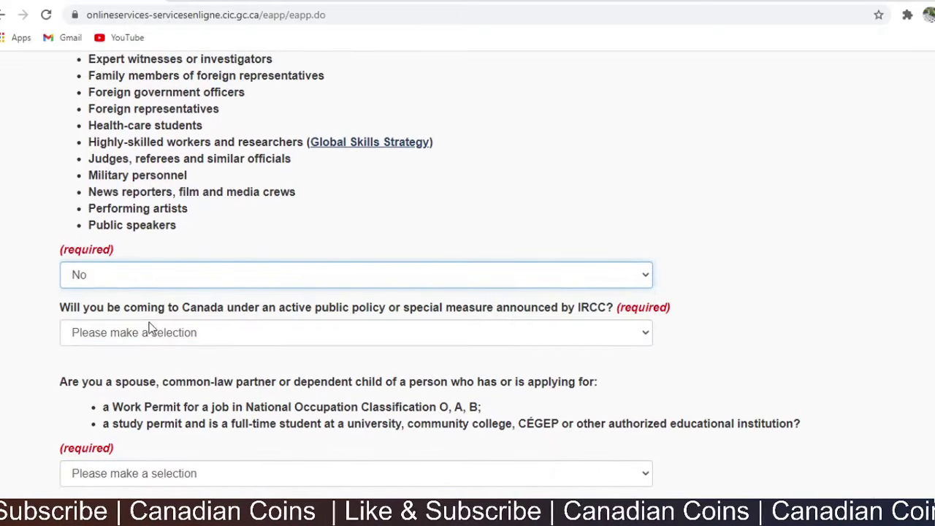
Answer No to coming to Canada under an active public policy or special measure announced by IRCC
scroll(150, 328, "down", 2)
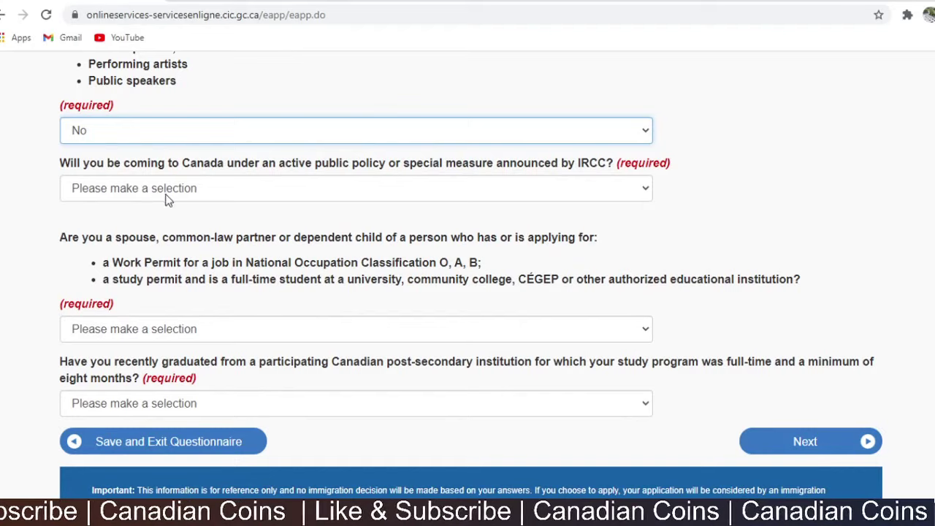
left_click(170, 199)
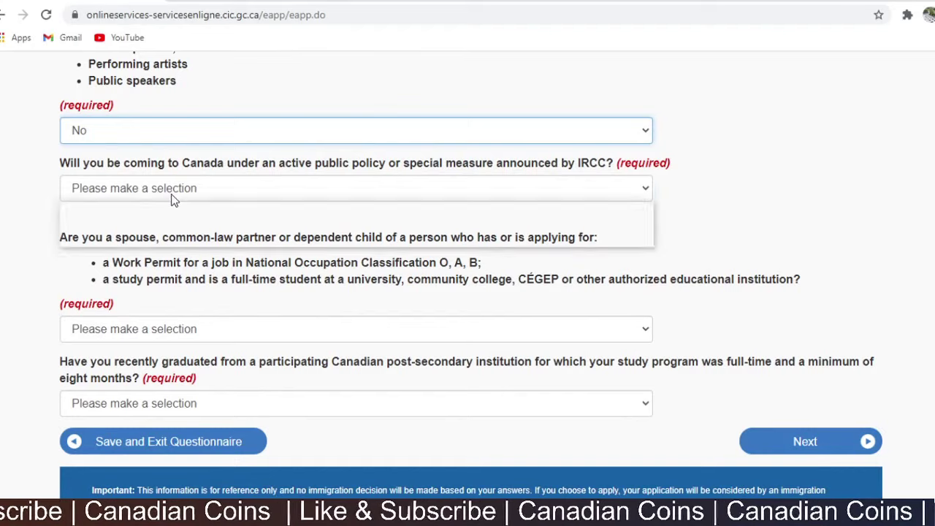
left_click(155, 235)
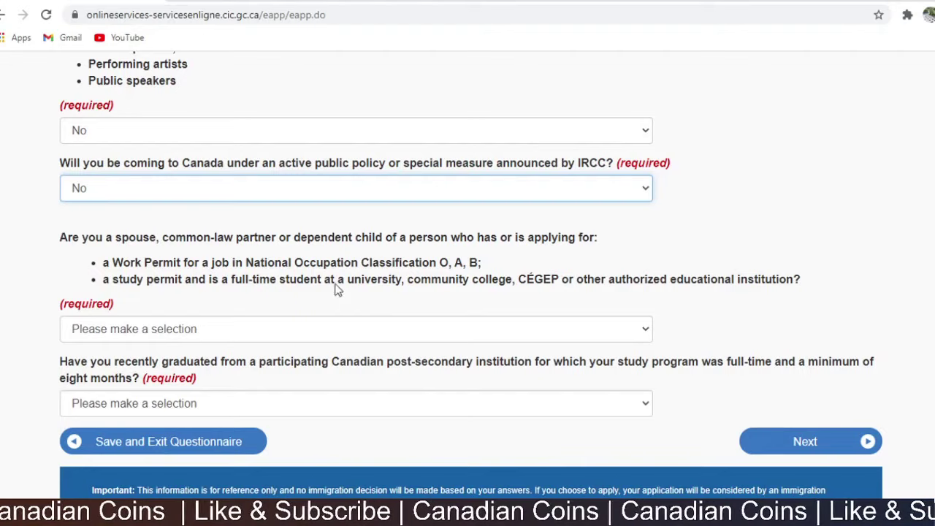
Answer Yes to being a spouse, common-law partner or dependent child of a work permit or study permit holder or applicant
left_click(183, 330)
left_click(158, 363)
scroll(153, 348, "down", 1)
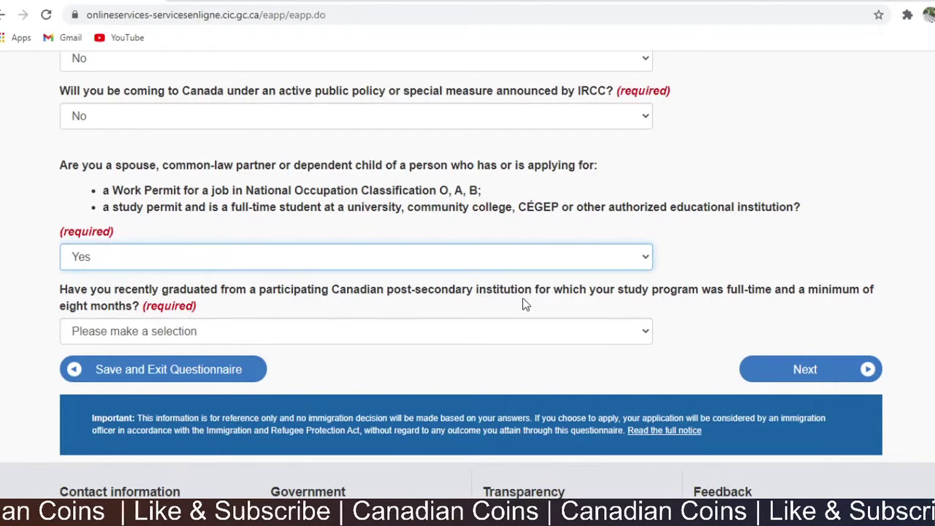
Answer No to having recently graduated from a participating Canadian post-secondary institution and continue
left_click(300, 334)
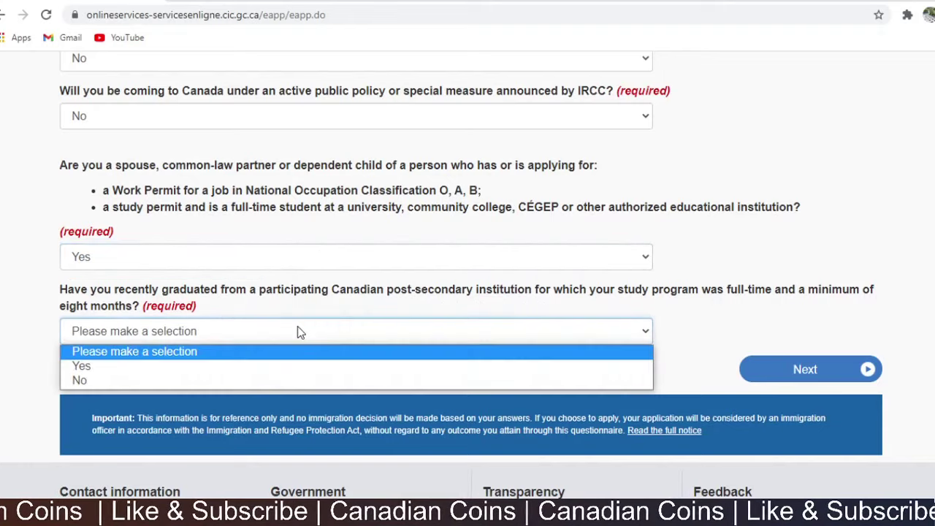
left_click(222, 380)
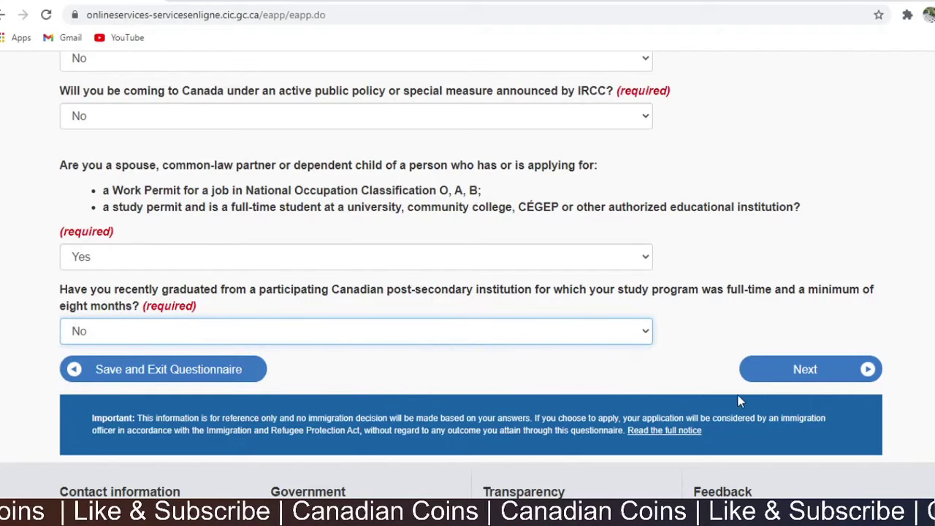
left_click(824, 376)
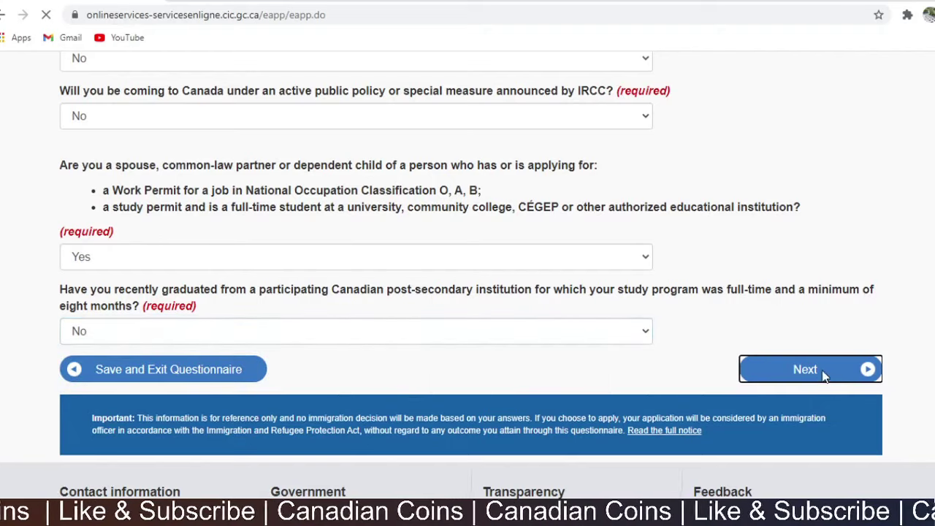
Set the marital status to Married and the province of destination to Ontario, and submit these answers
scroll(439, 277, "down", 1)
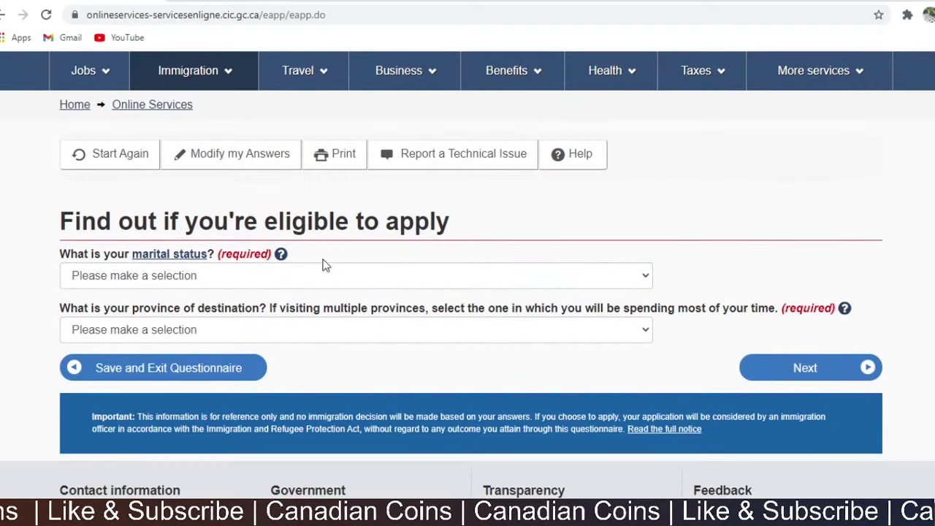
left_click(252, 275)
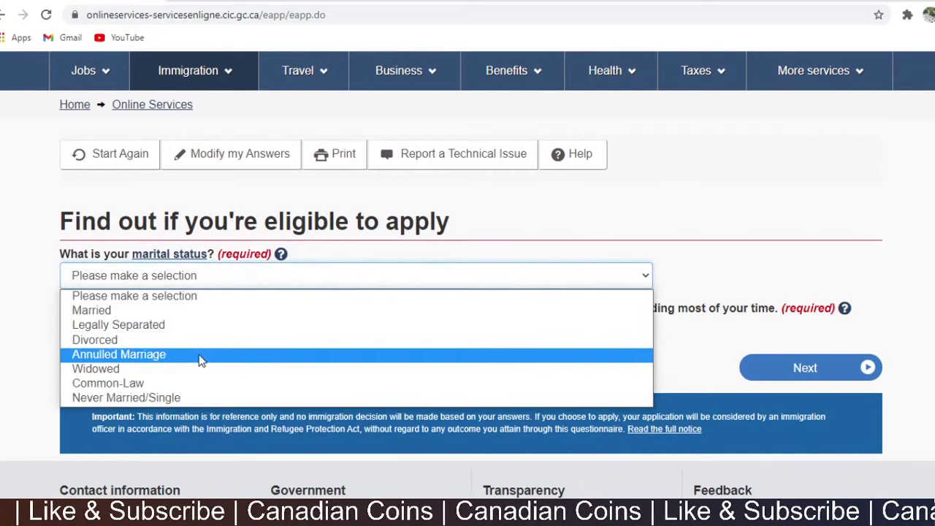
left_click(184, 311)
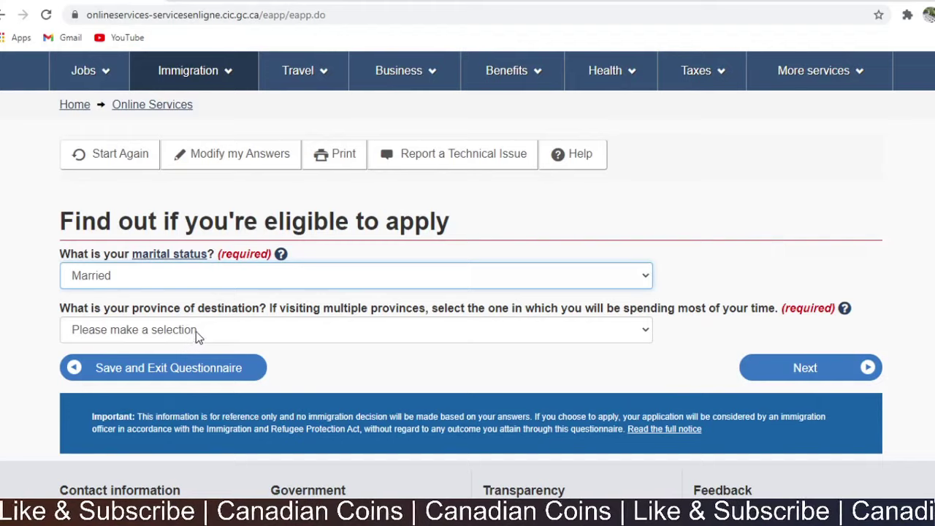
left_click(206, 332)
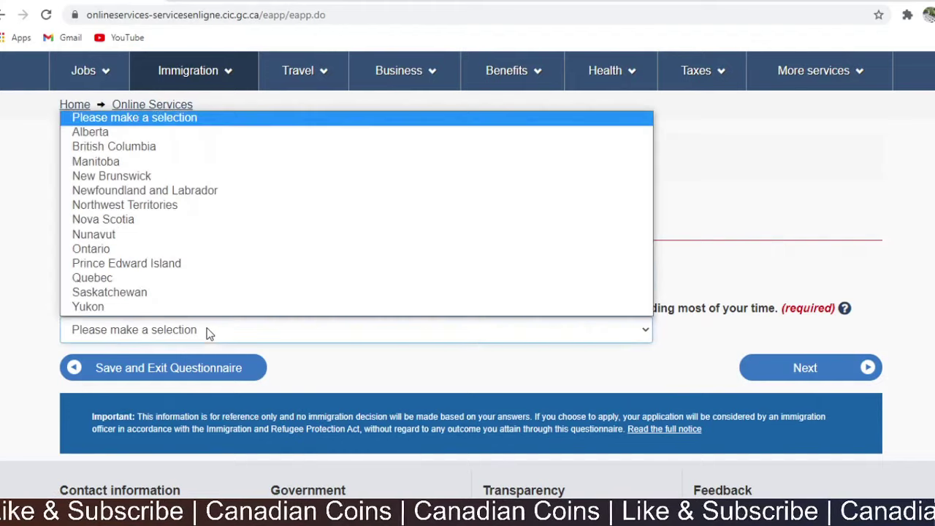
left_click(155, 250)
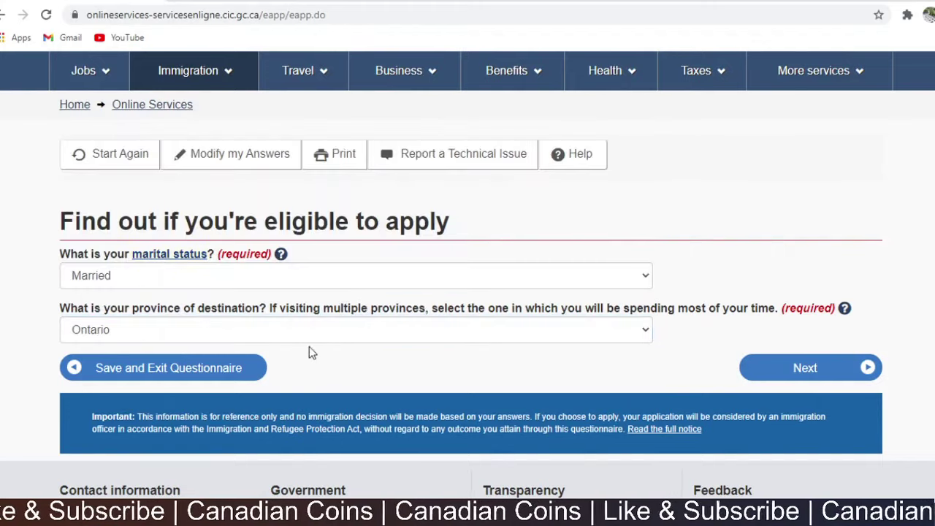
left_click(293, 329)
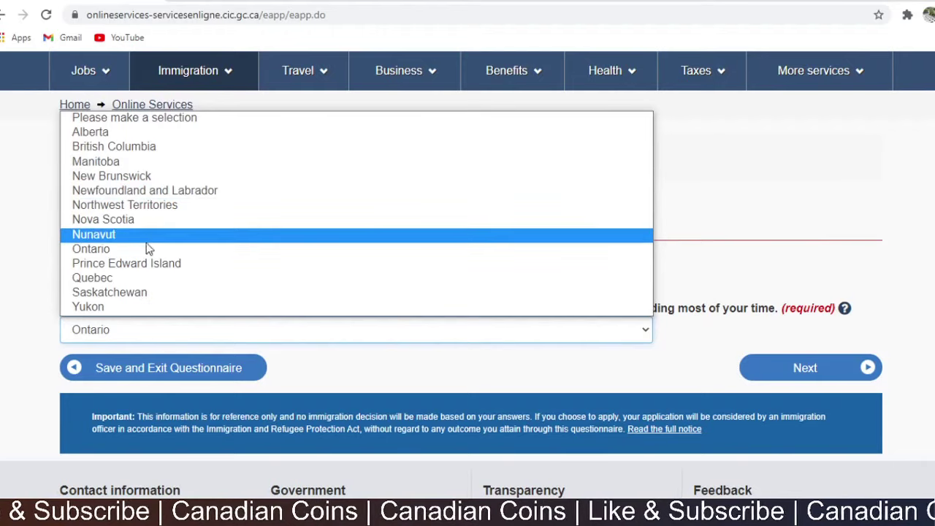
left_click(360, 371)
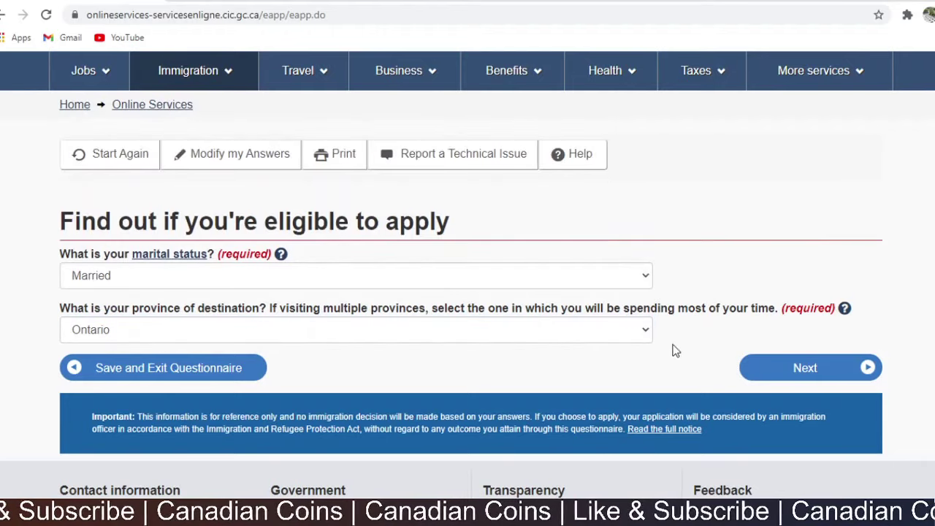
left_click(780, 378)
Proceed from the Open work permit (Outside Canada) result through the personal checklist introduction to its questions
scroll(526, 307, "down", 2)
scroll(522, 310, "down", 1)
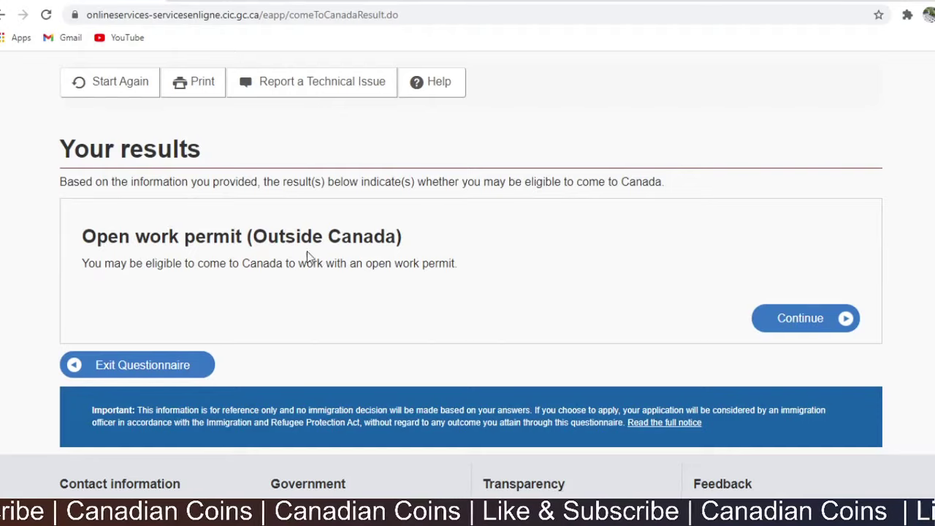
left_click(788, 328)
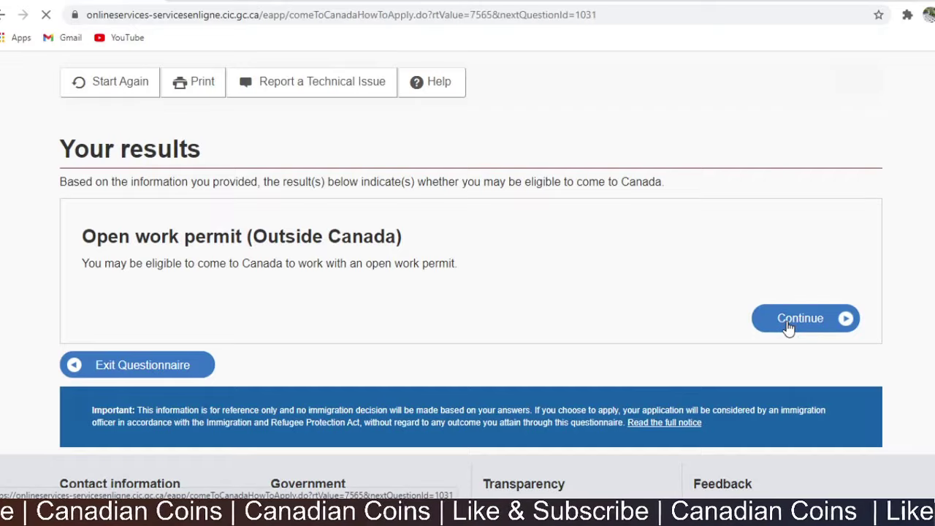
scroll(548, 268, "down", 4)
scroll(552, 268, "up", 1)
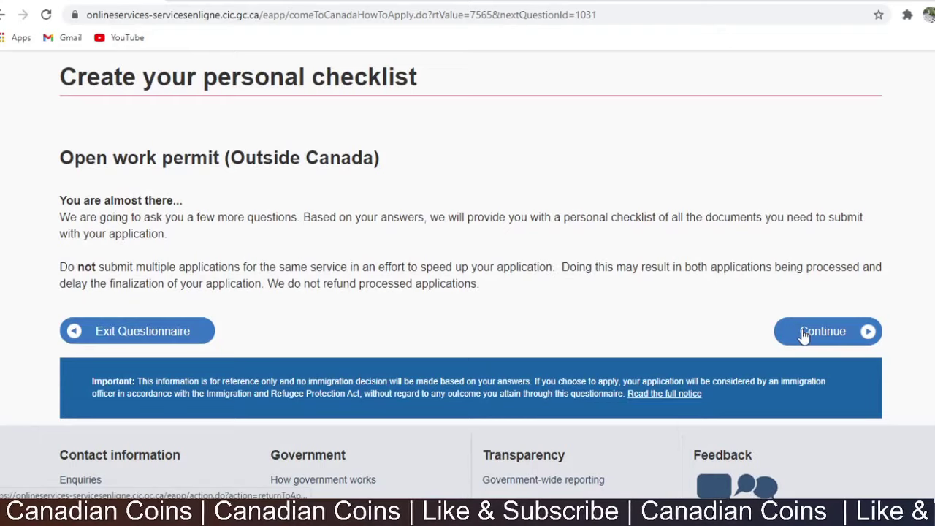
left_click(804, 334)
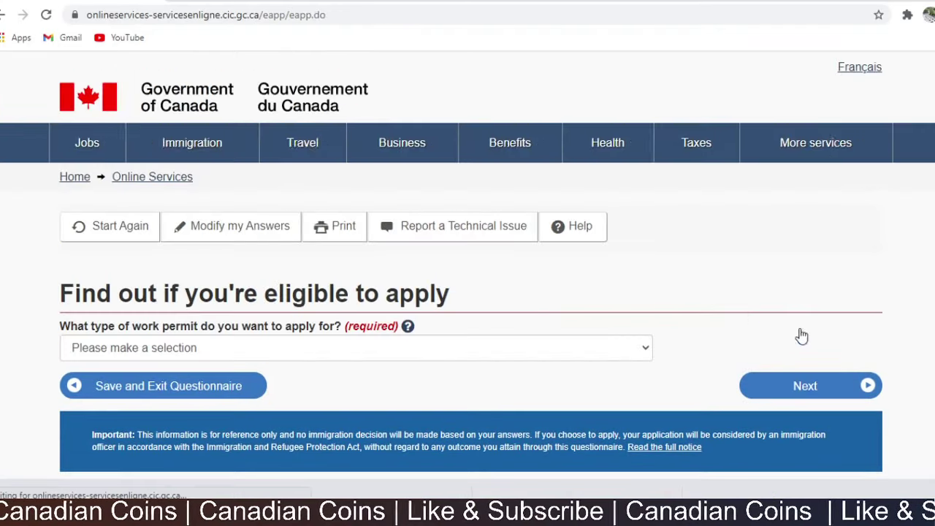
Set the work permit type to the one for a spouse, common-law partner or child of a skilled worker or international student
scroll(476, 261, "down", 1)
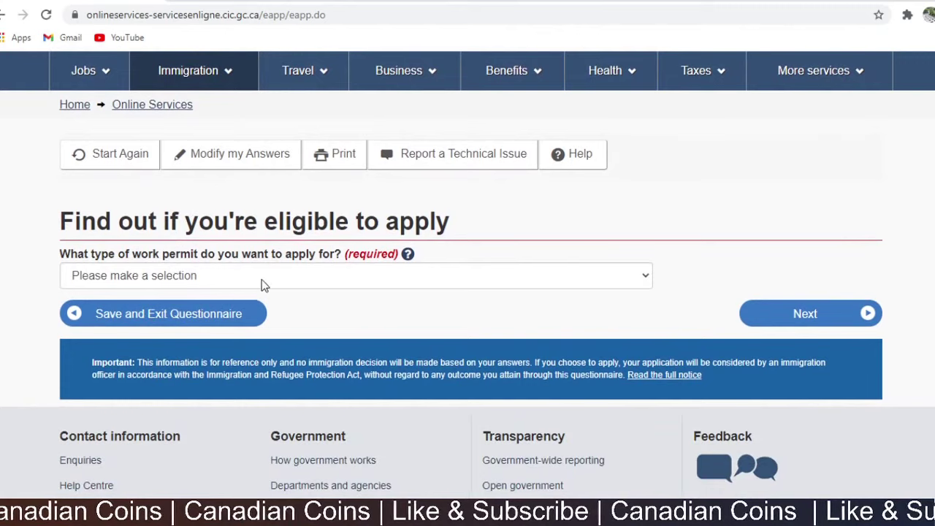
left_click(292, 280)
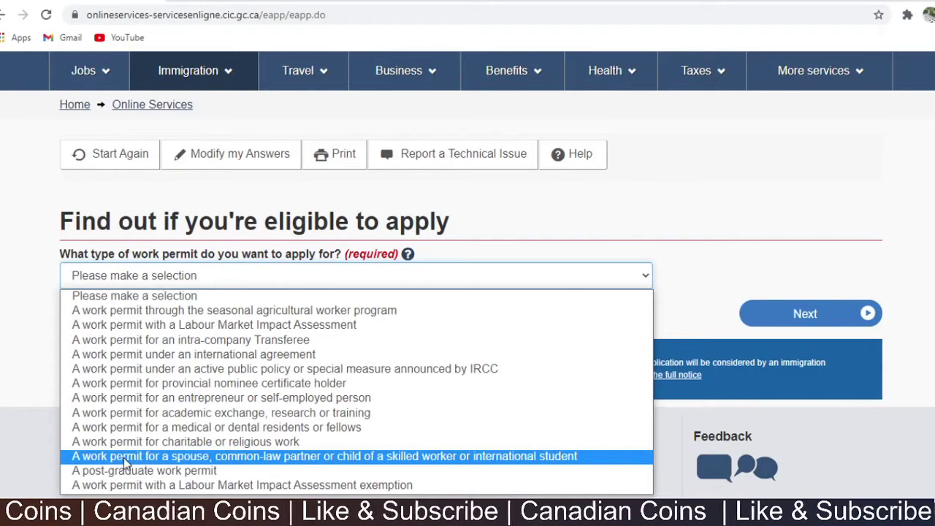
left_click(275, 461)
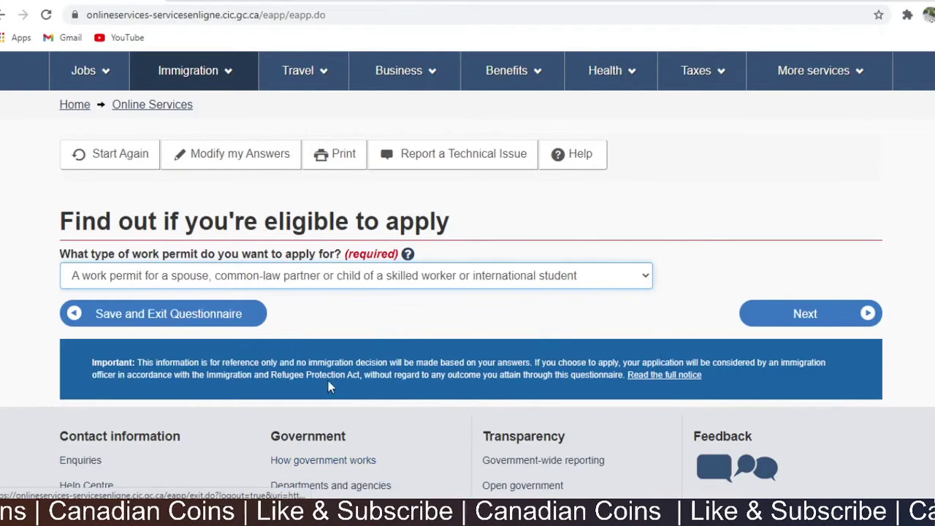
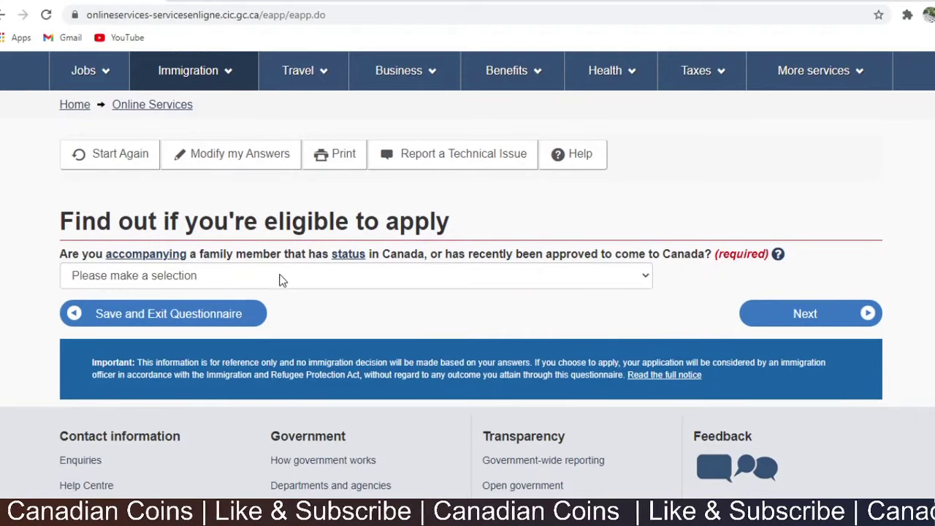
Answer Yes to accompanying a family member who has status in Canada or was recently approved, and continue
left_click(290, 277)
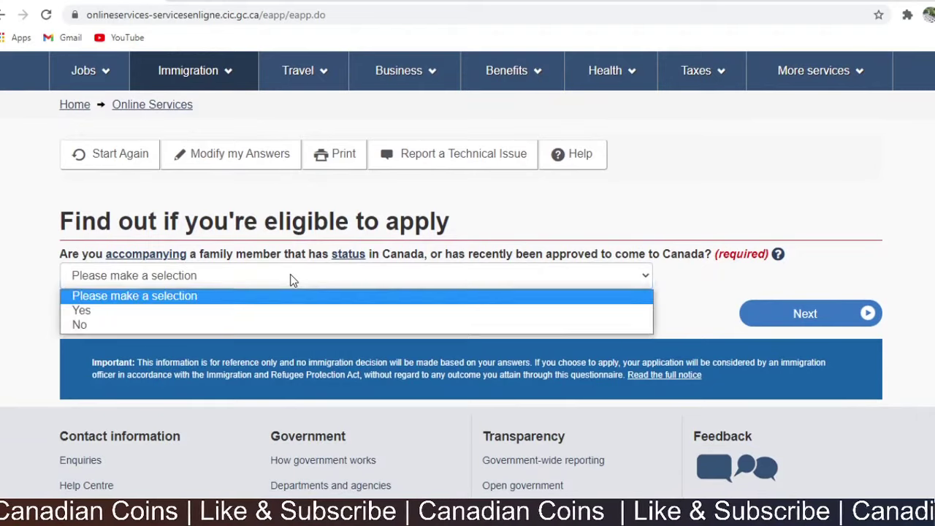
left_click(278, 312)
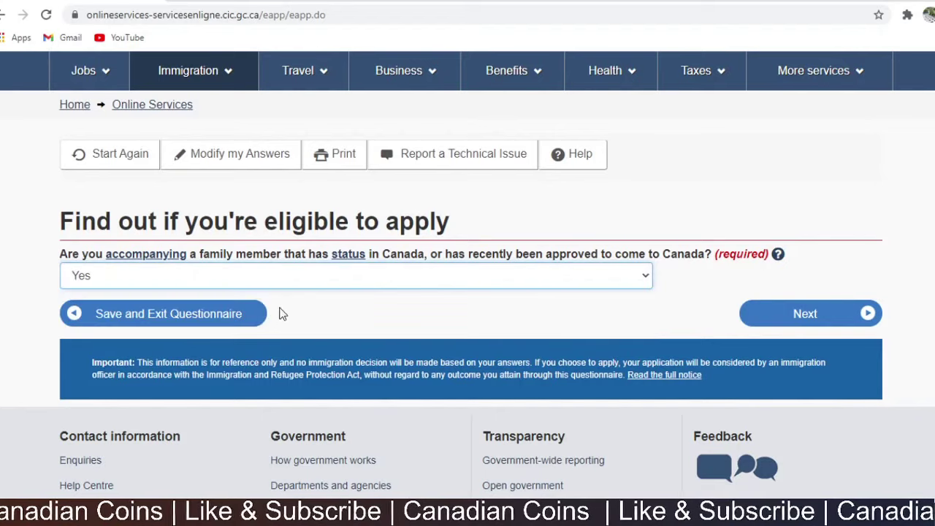
left_click(804, 315)
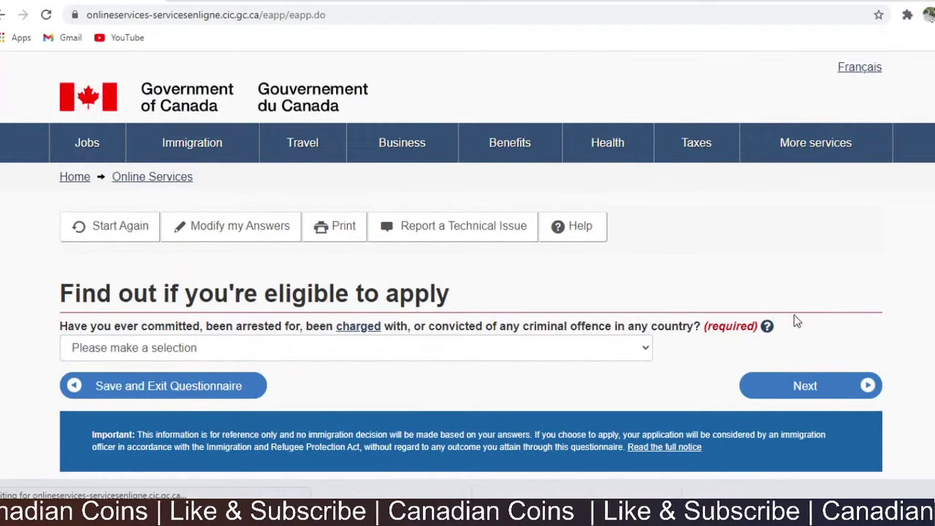
Answer No to ever having committed, been arrested for, charged with or convicted of a criminal offence and continue
left_click(265, 354)
left_click(271, 396)
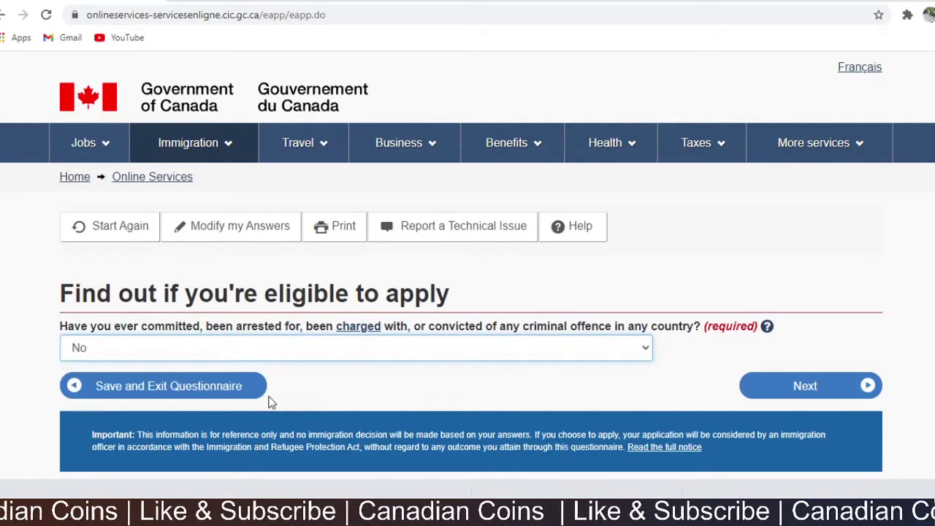
left_click(842, 395)
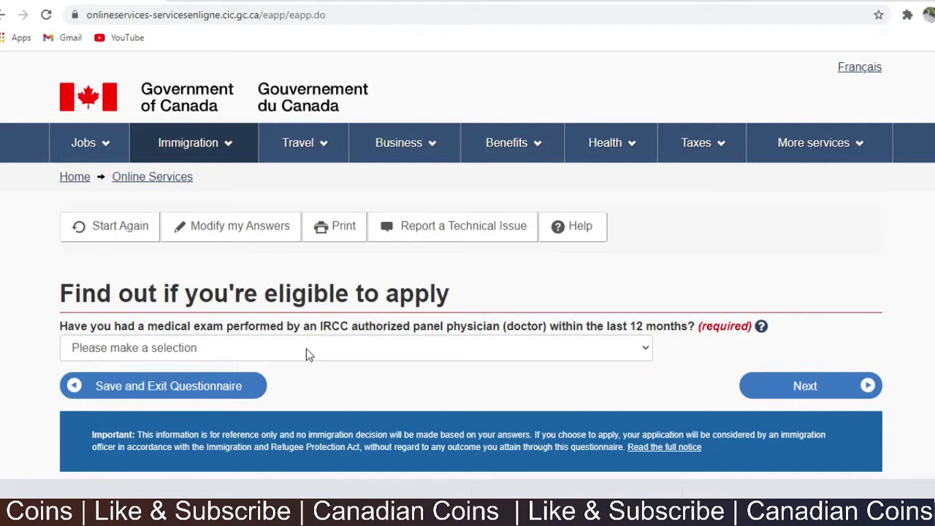
Answer No to having had a medical exam by an IRCC authorized panel physician within the last 12 months and continue
left_click(306, 348)
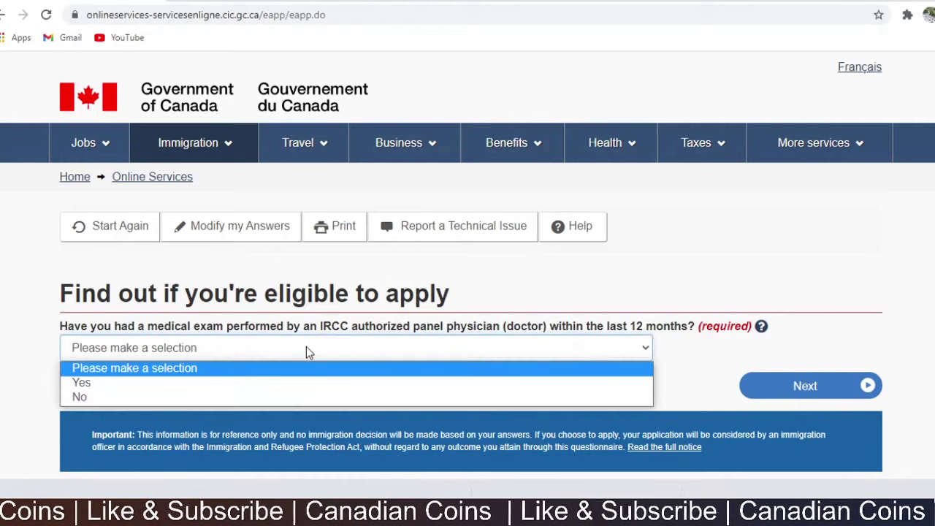
left_click(280, 397)
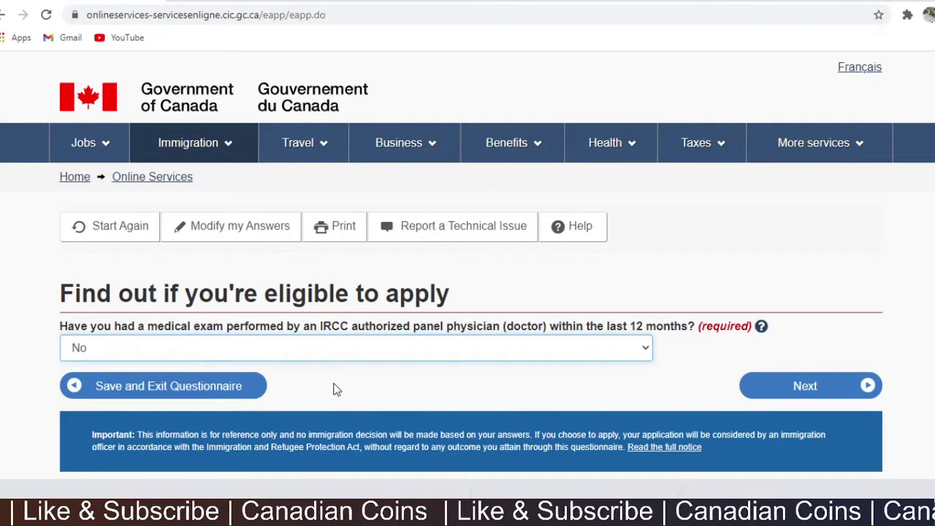
left_click(769, 390)
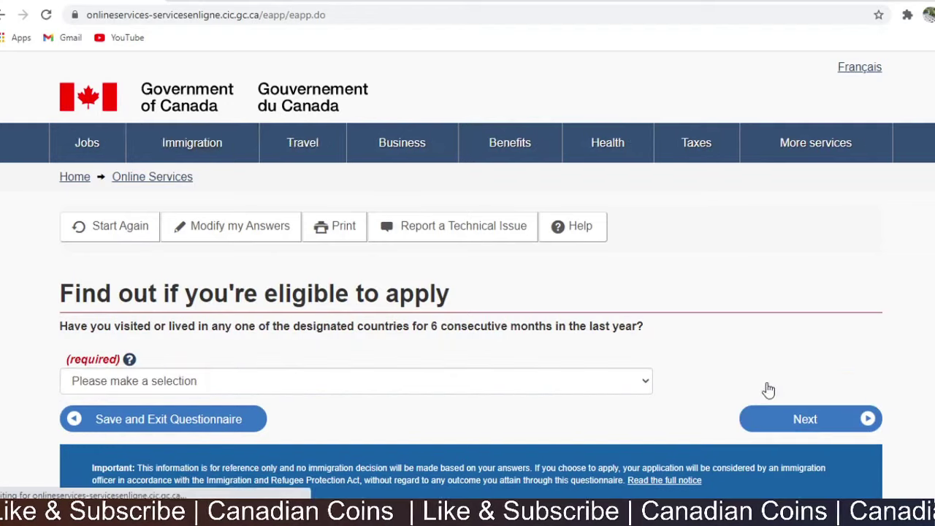
Answer Yes to visiting or living in a designated country for 6 consecutive months in the last year, and continue past the medical exam notice
scroll(439, 311, "down", 1)
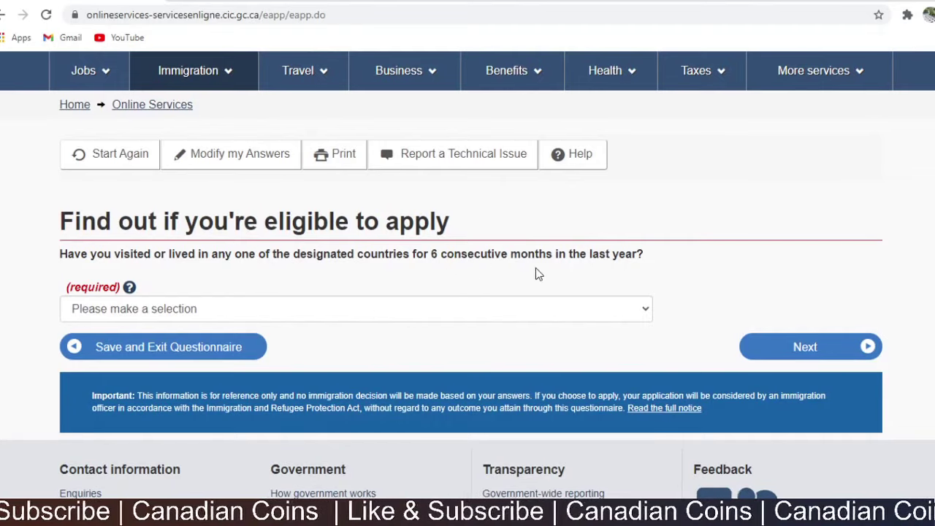
left_click(478, 308)
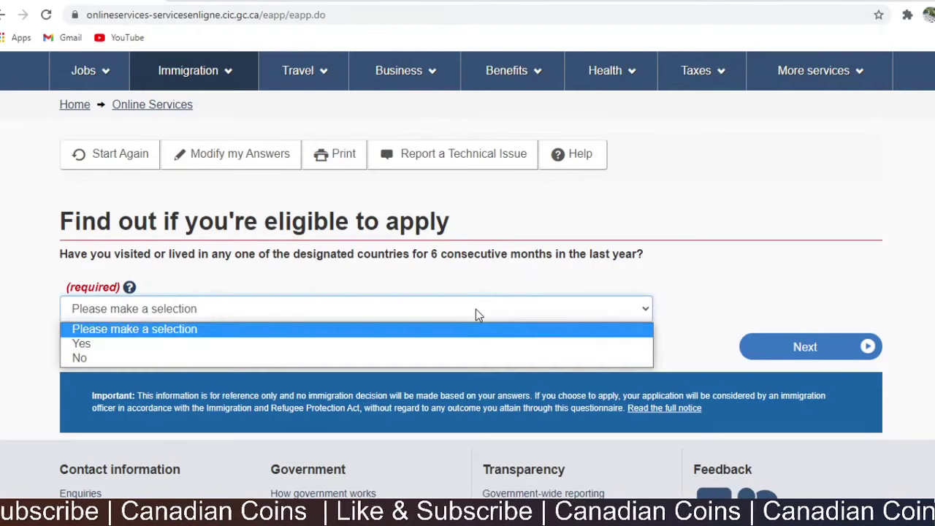
left_click(395, 348)
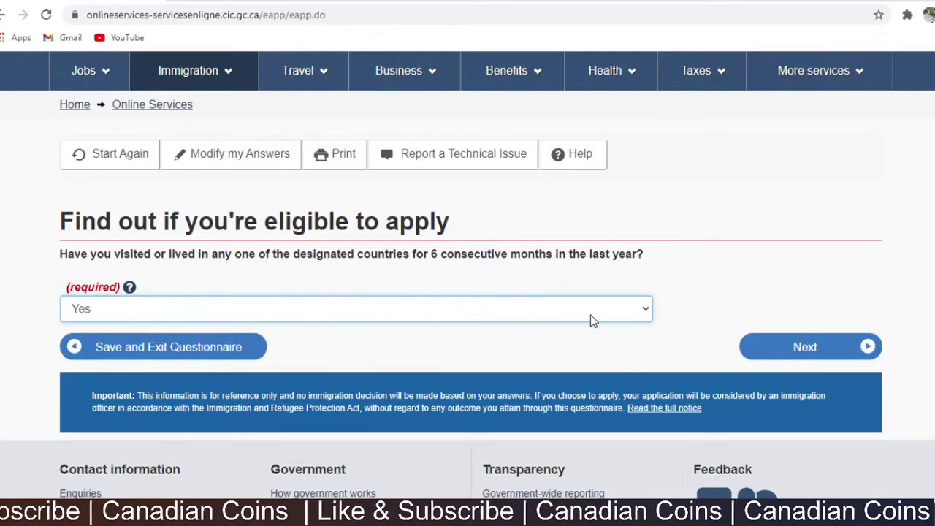
left_click(803, 350)
scroll(549, 340, "down", 1)
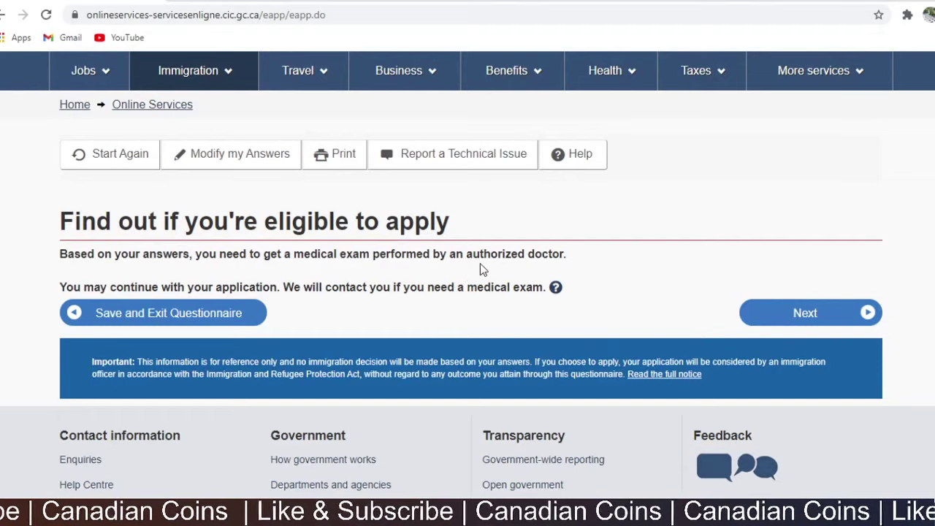
left_click(794, 314)
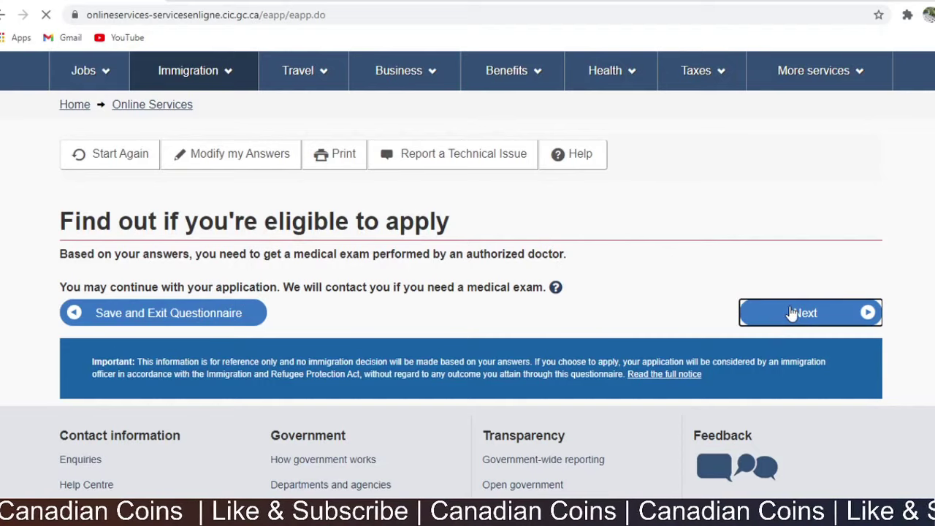
Answer No to submitting an application for a family member and continue
scroll(439, 265, "down", 2)
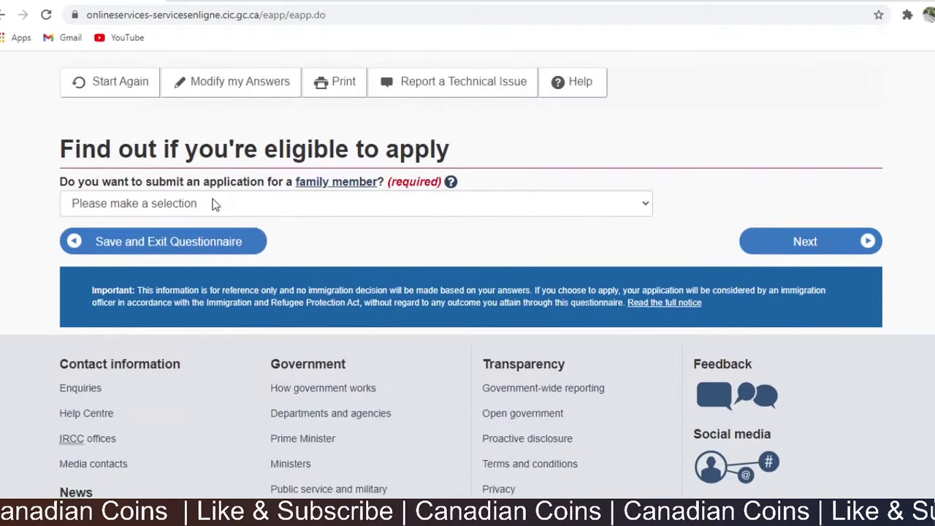
left_click(216, 205)
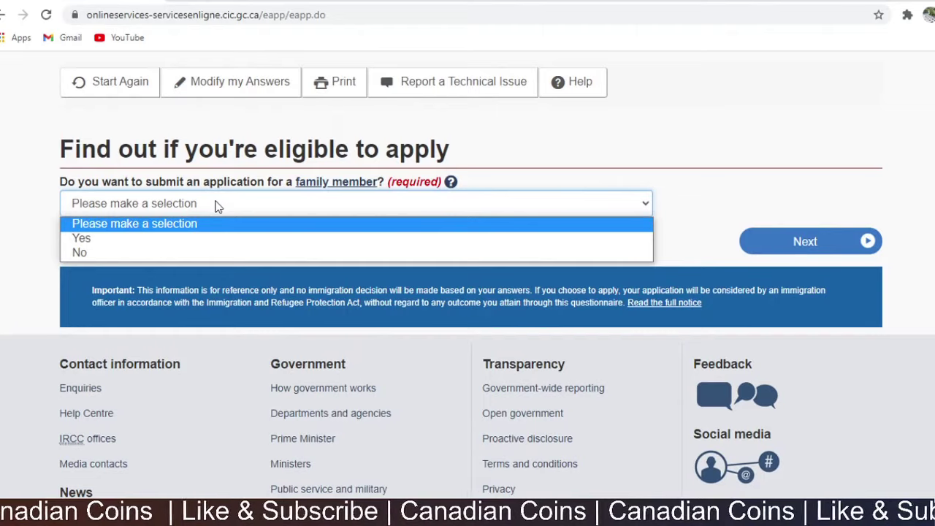
left_click(212, 253)
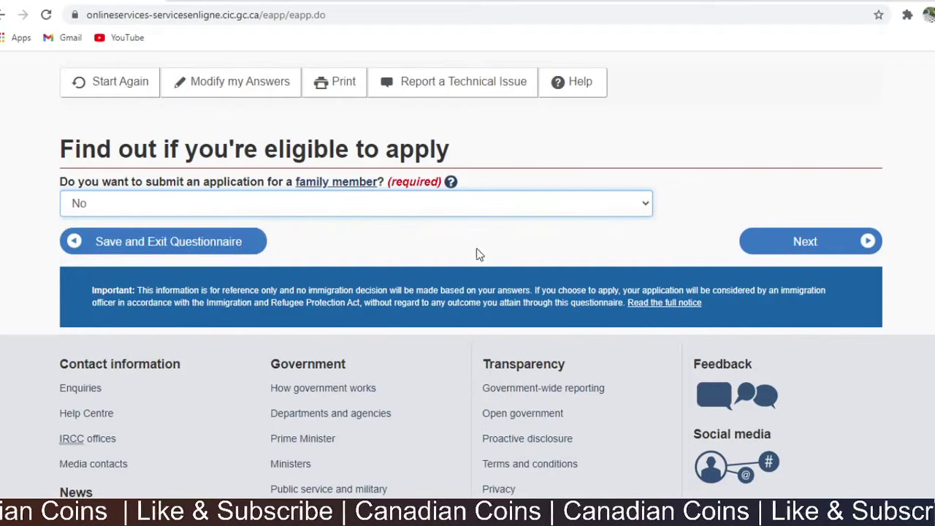
left_click(811, 249)
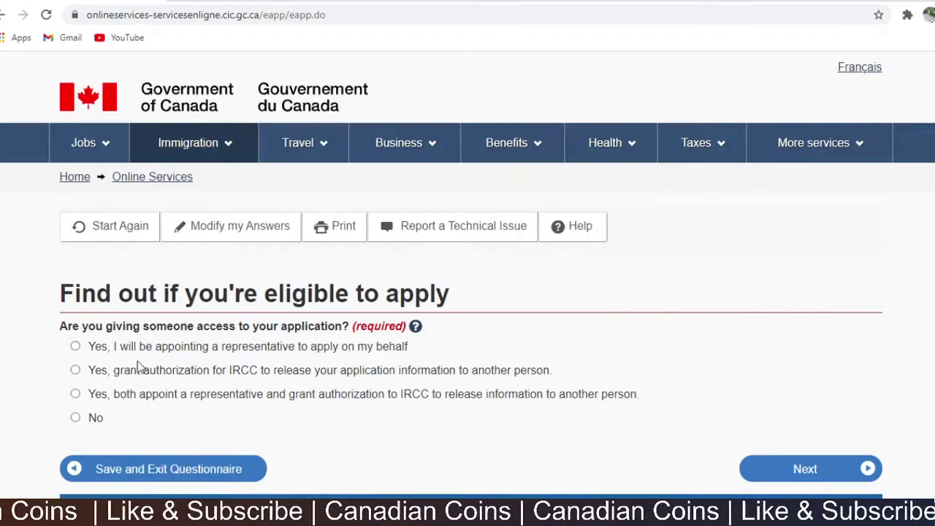
Answer No to giving someone access to the application and No to having given biometrics in the past 10 years, continuing after each
scroll(94, 373, "down", 1)
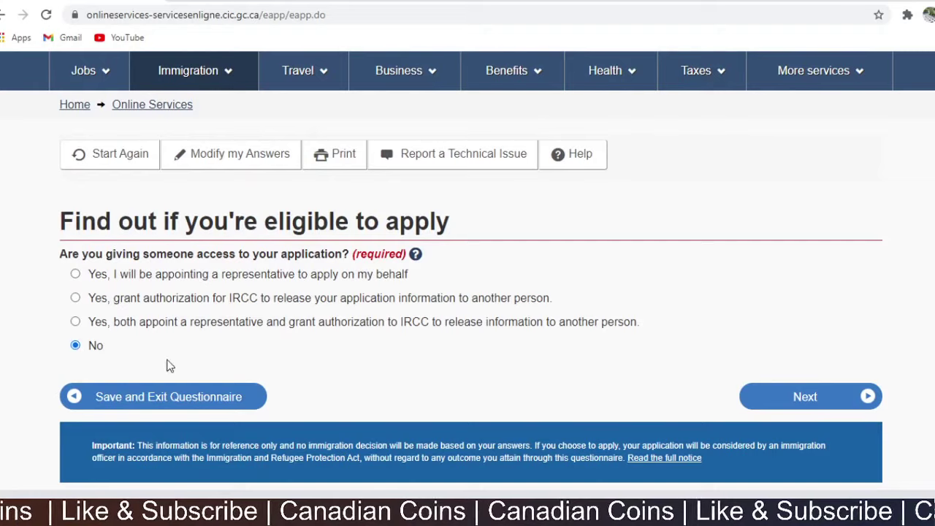
left_click(838, 409)
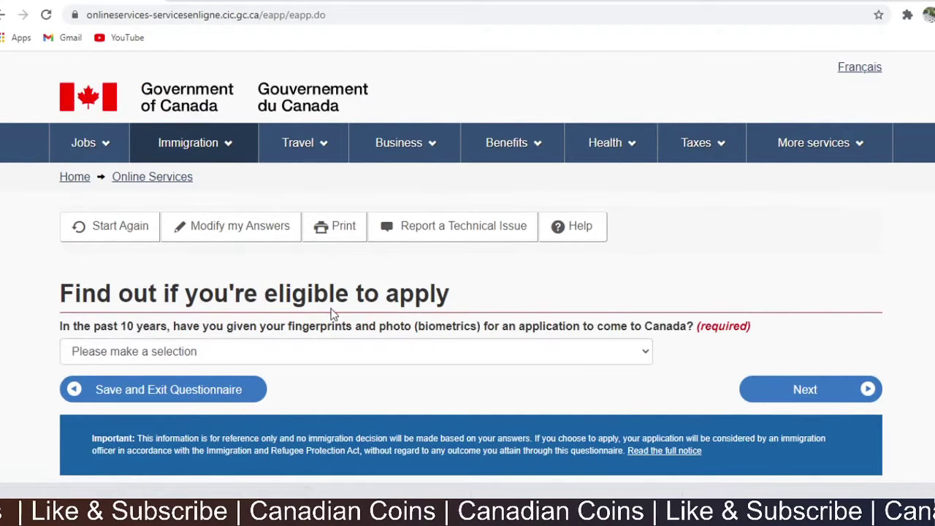
left_click(356, 360)
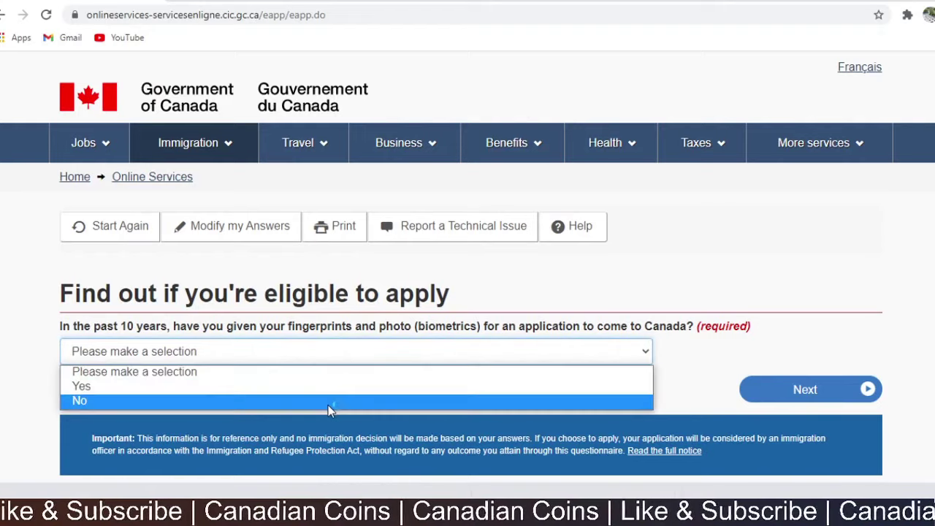
left_click(328, 405)
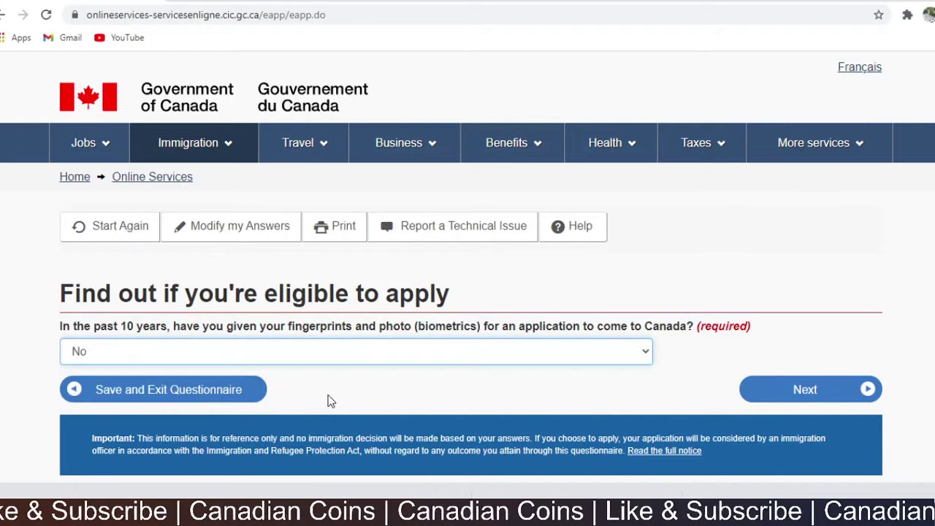
left_click(790, 392)
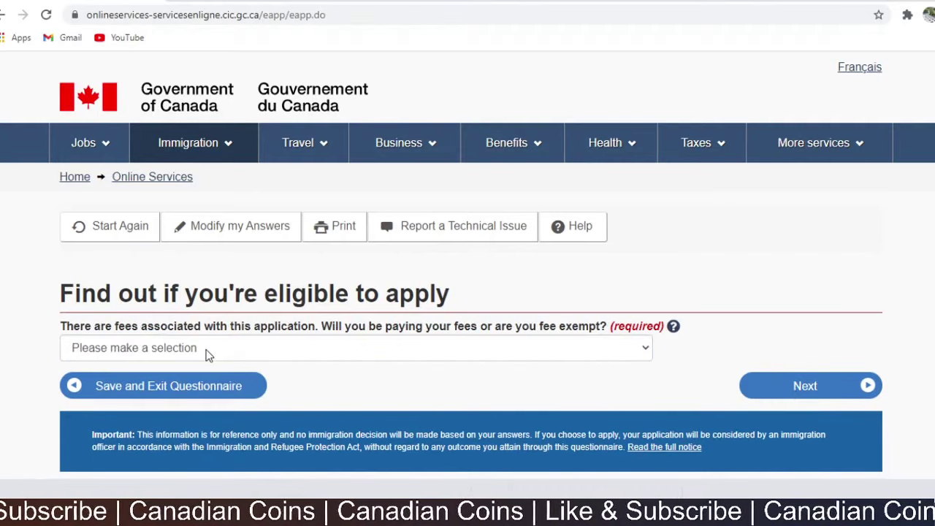
Answer the fee question with "Yes, I will be paying my application fees." and continue
left_click(207, 351)
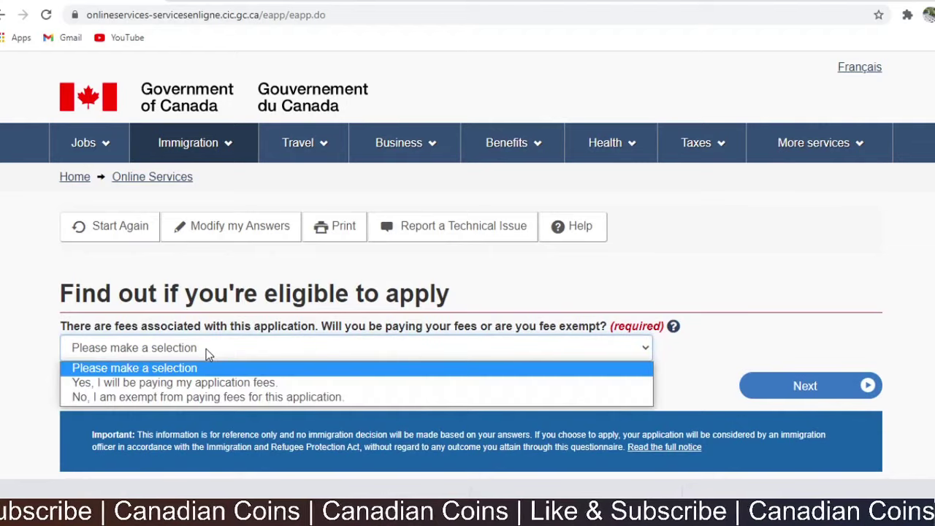
left_click(211, 386)
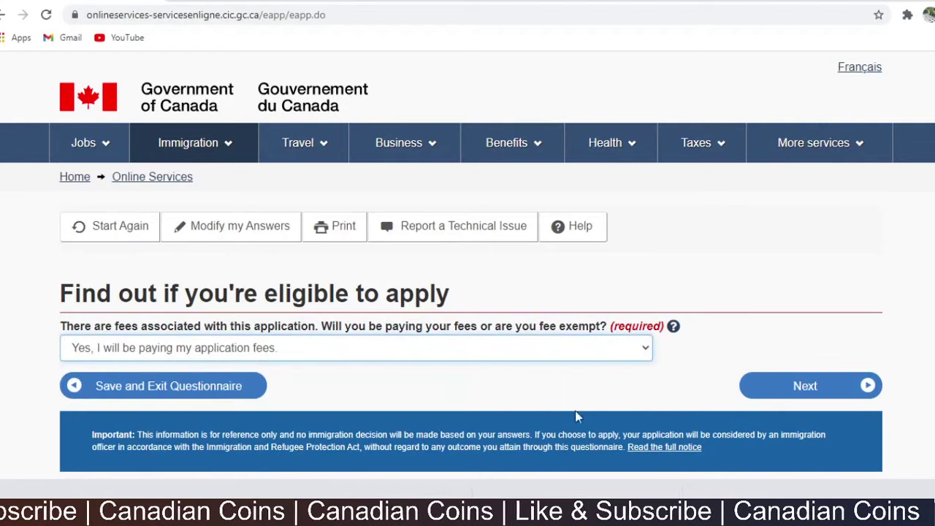
left_click(802, 394)
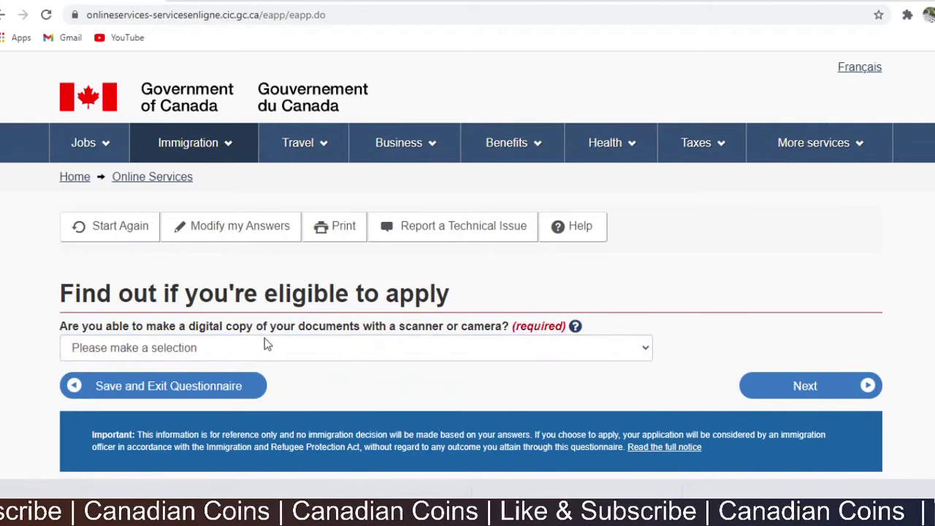
Answer Yes to being able to make digital copies of the documents with a scanner or camera, and continue
left_click(235, 346)
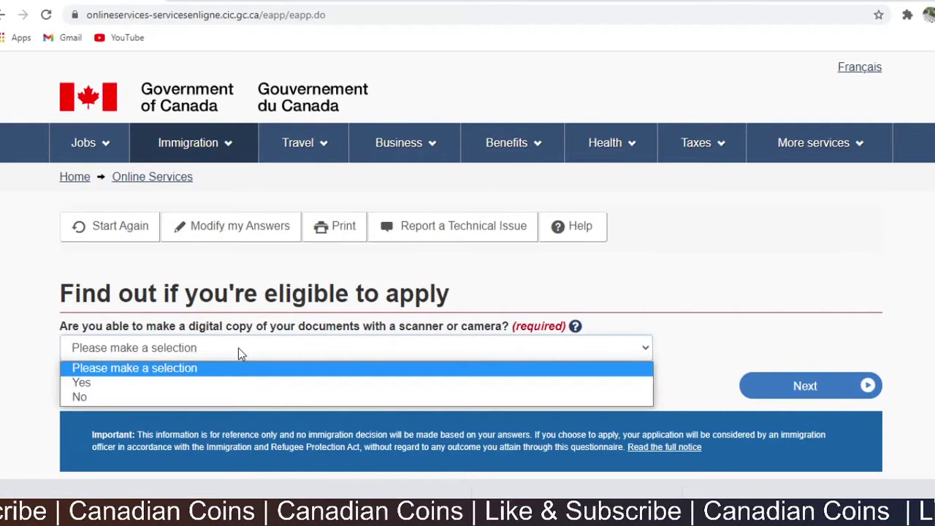
left_click(227, 387)
left_click(802, 395)
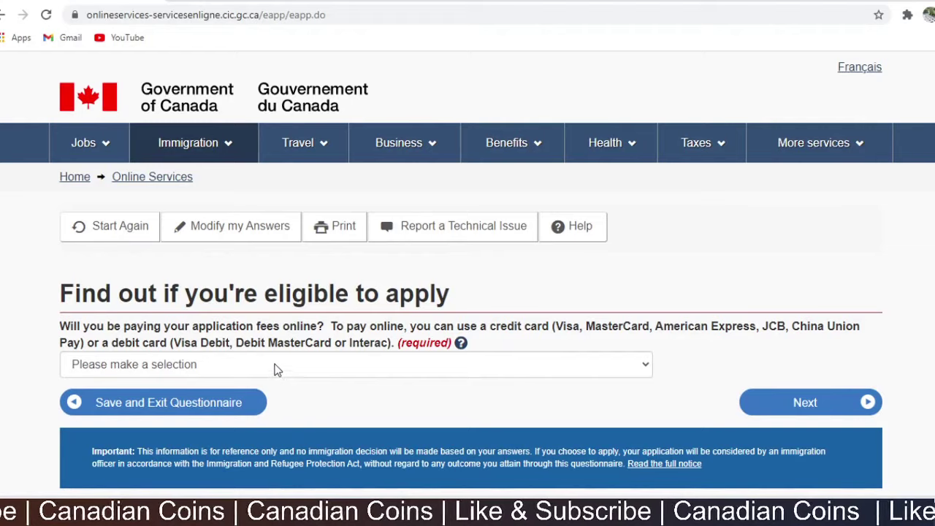
Answer Yes to paying the application fees online and proceed to the review of the answers
left_click(277, 371)
left_click(252, 400)
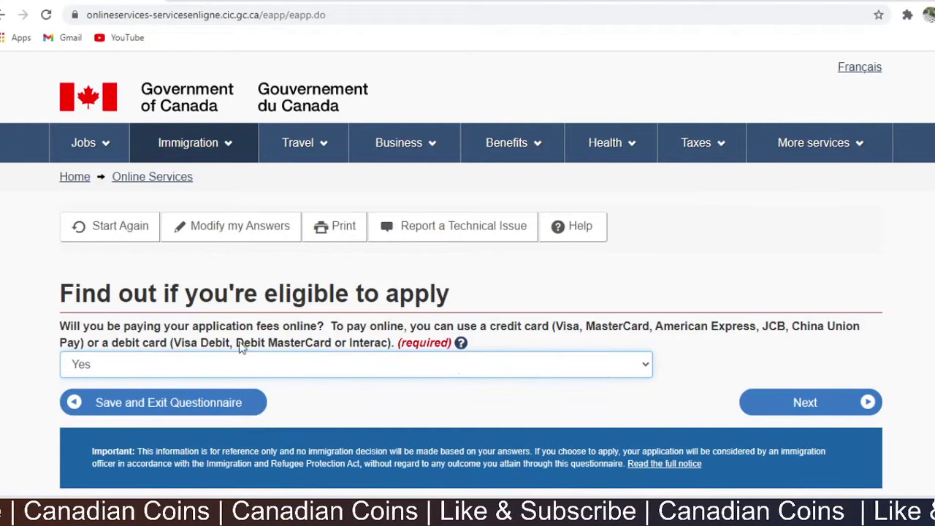
left_click(795, 415)
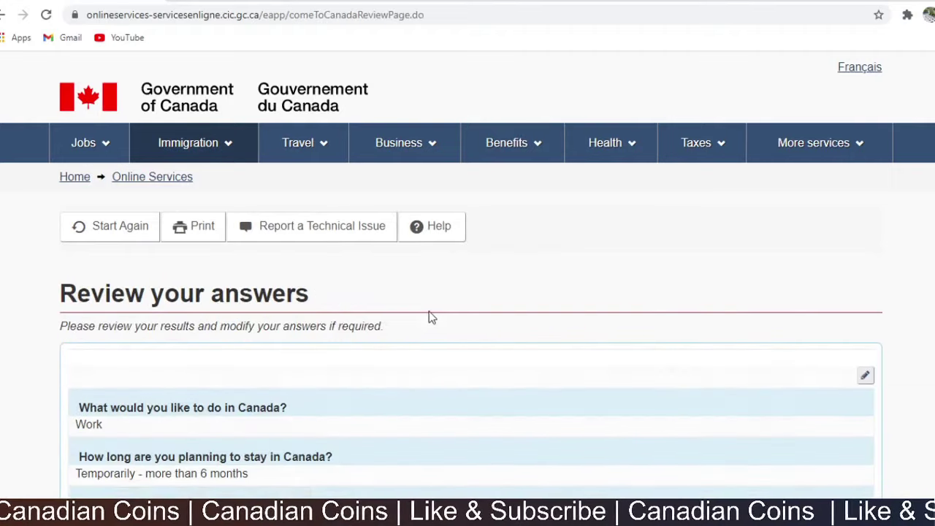
Review all the questionnaire answers through to the fee payment section and continue to the application submission instructions
scroll(429, 315, "down", 2)
scroll(429, 314, "down", 4)
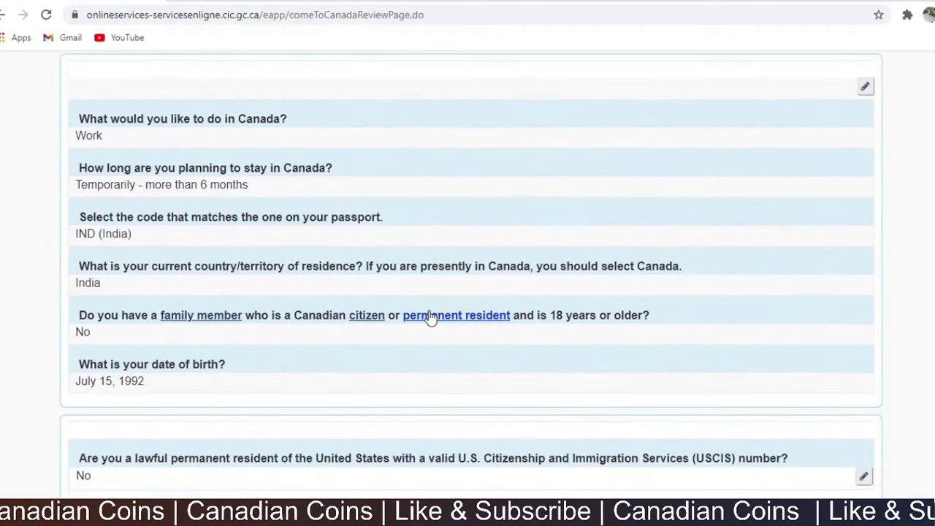
scroll(433, 300, "up", 3)
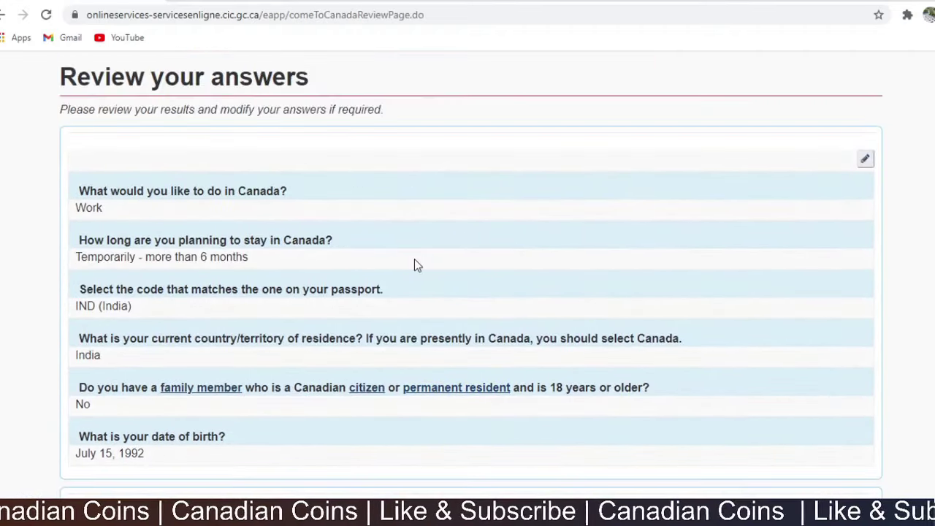
scroll(415, 266, "down", 10)
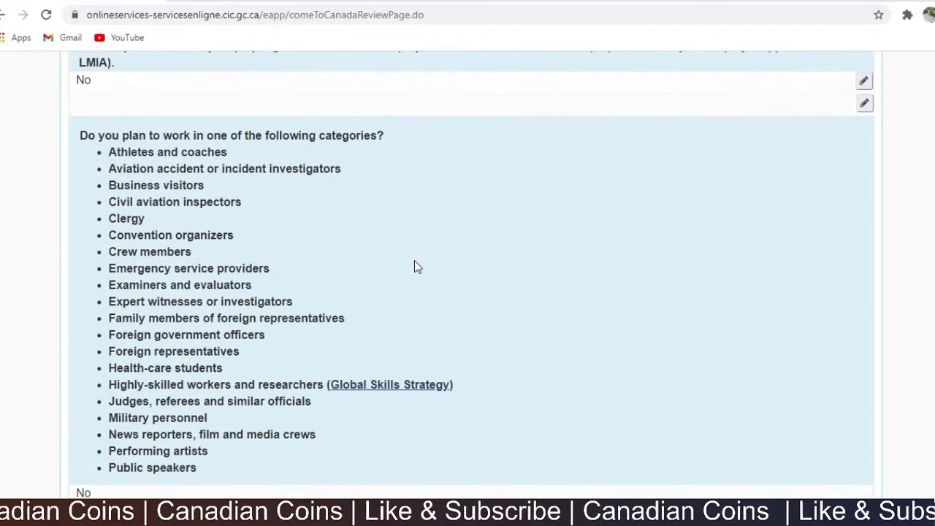
scroll(414, 262, "down", 3)
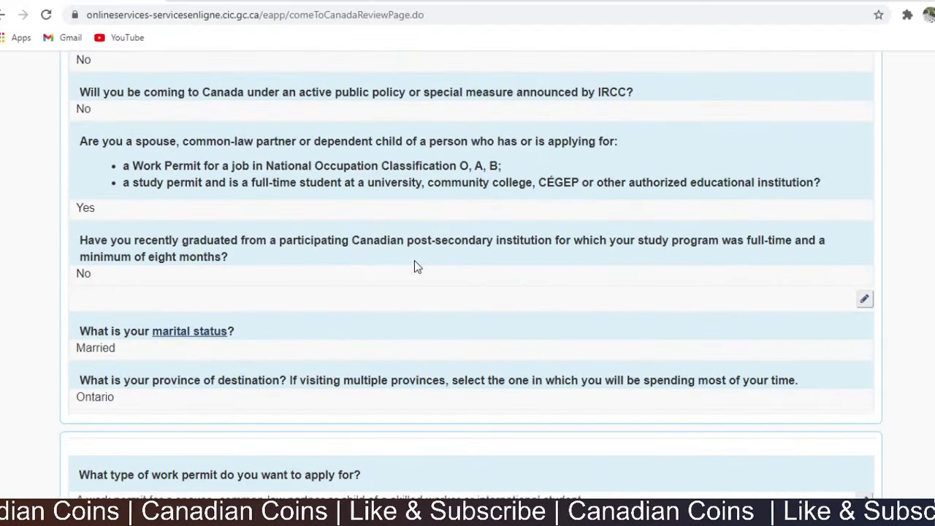
scroll(414, 267, "down", 8)
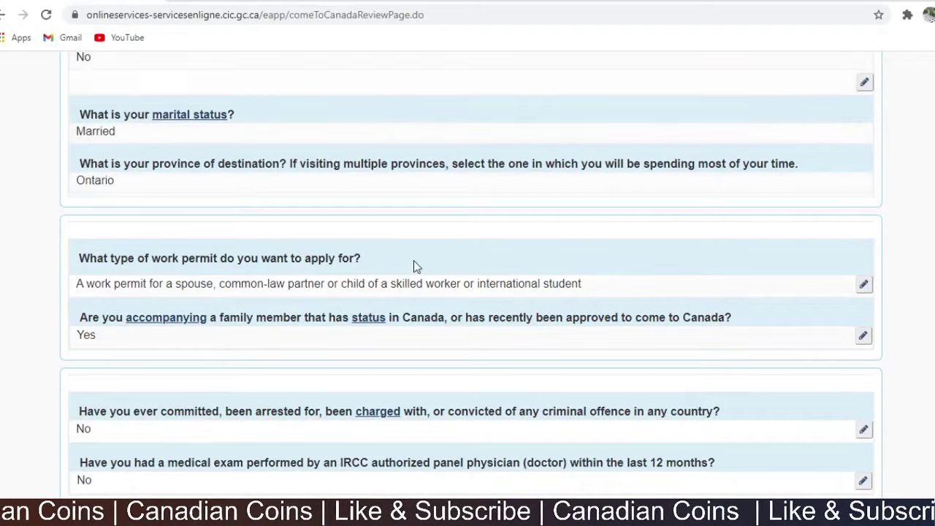
scroll(414, 267, "down", 11)
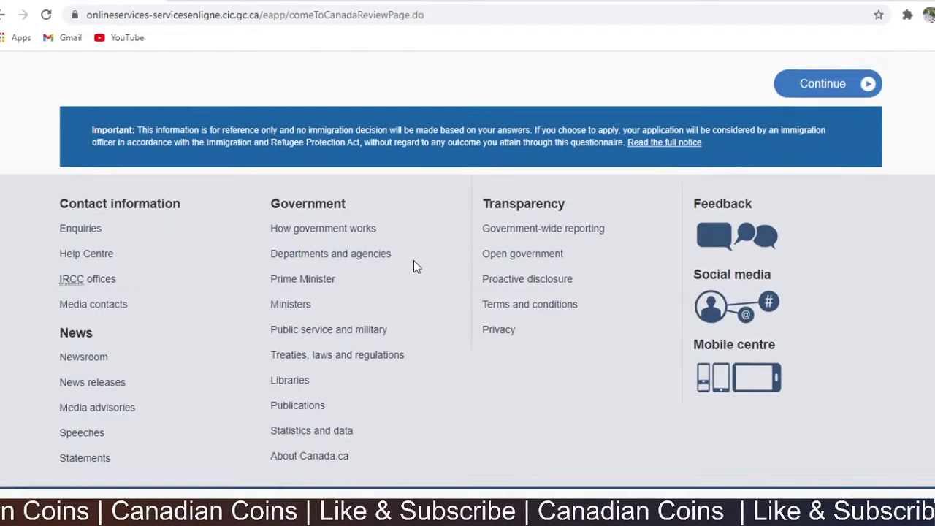
scroll(413, 267, "up", 3)
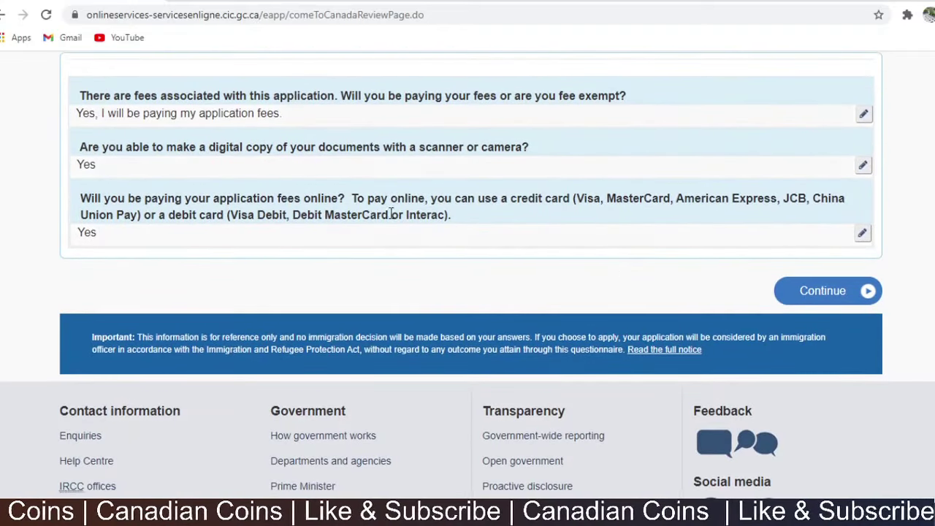
left_click(828, 293)
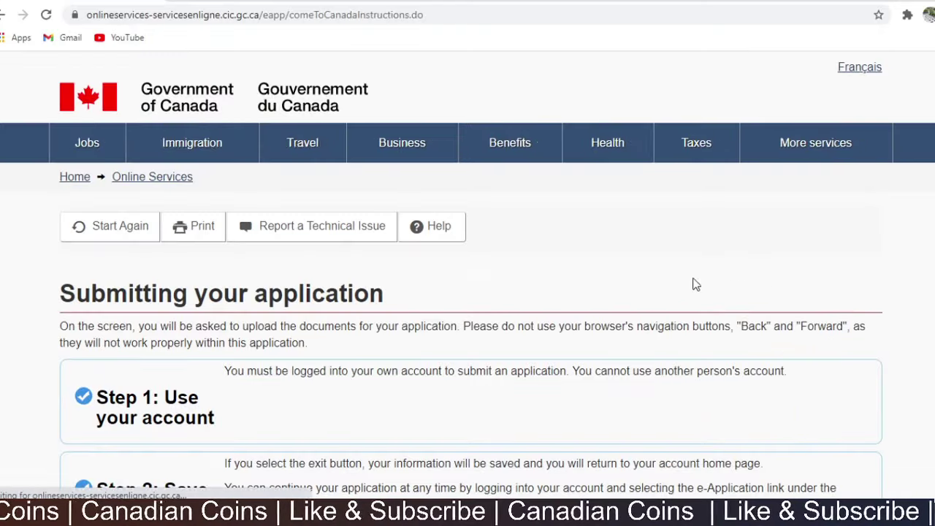
Go through the instructions for submitting the application and continue to the document checklist with its application forms
scroll(476, 268, "down", 3)
scroll(476, 269, "down", 10)
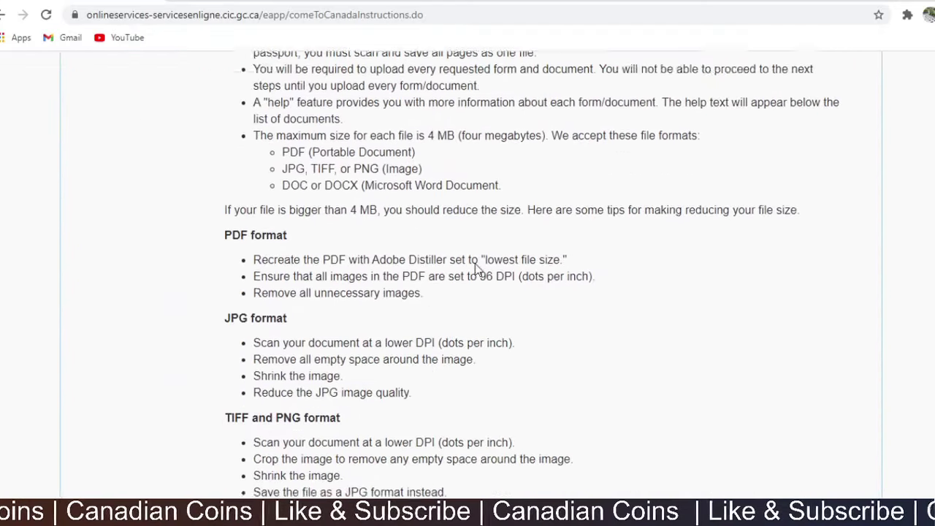
scroll(548, 251, "up", 3)
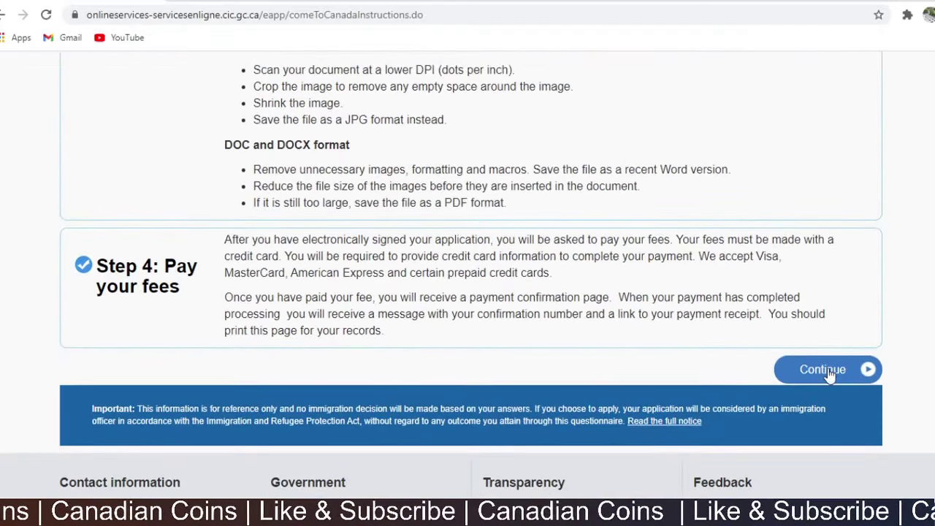
scroll(626, 261, "down", 3)
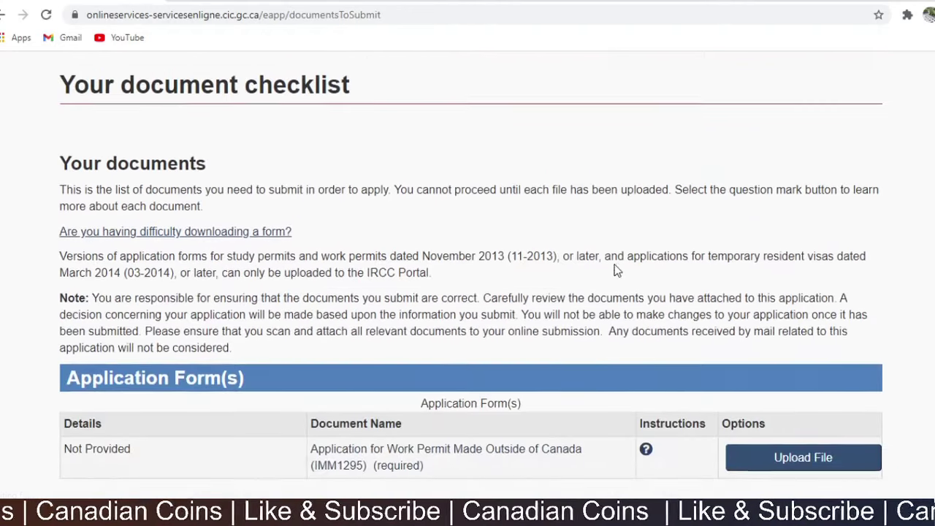
Look through the document checklist, covering the application form, supporting documents, optional documents and fees
scroll(614, 271, "up", 2)
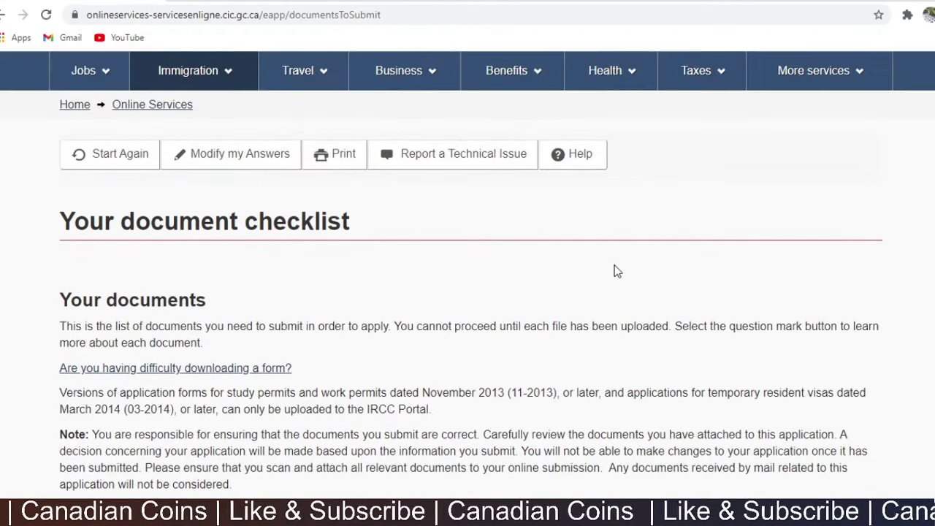
scroll(613, 272, "down", 2)
scroll(614, 271, "down", 4)
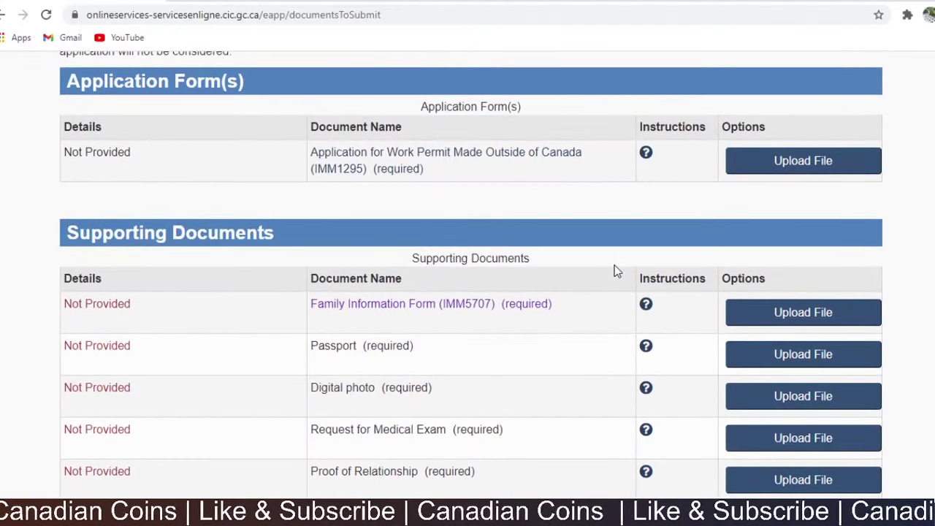
scroll(614, 271, "down", 2)
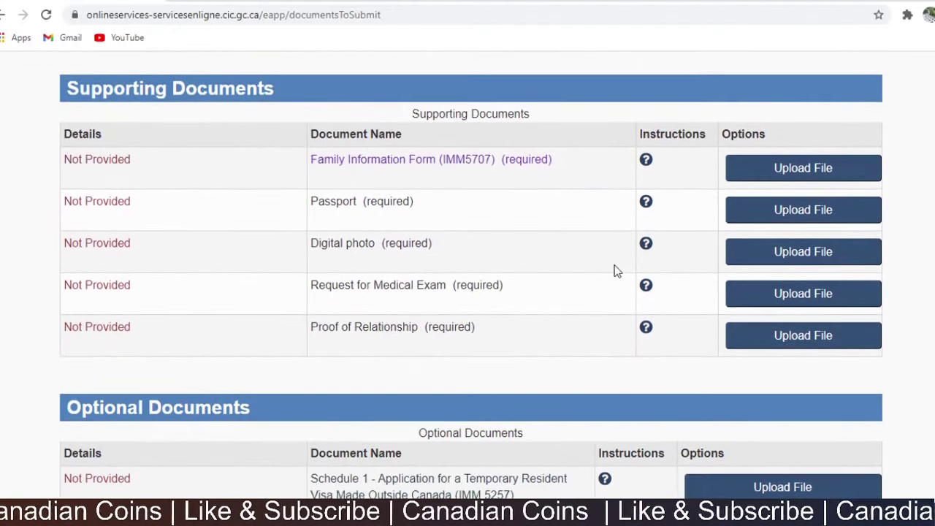
scroll(614, 271, "up", 4)
scroll(614, 272, "down", 2)
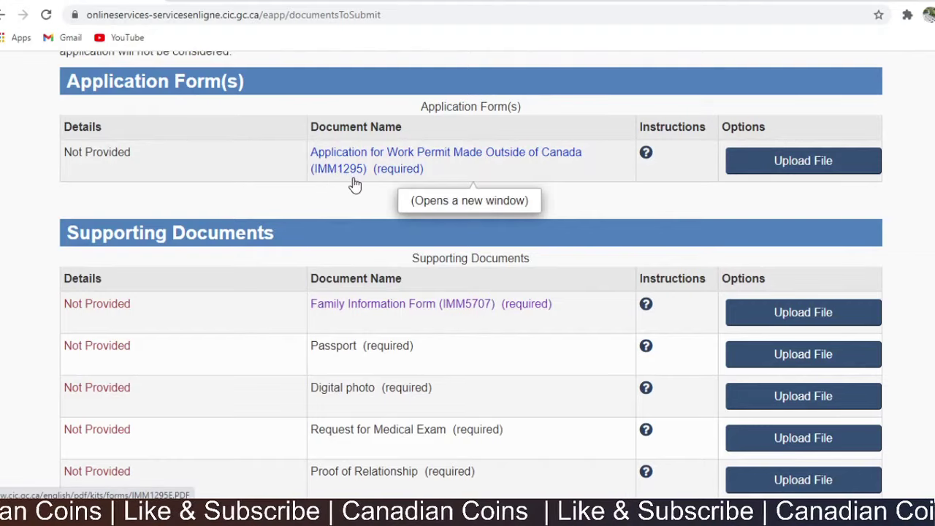
scroll(399, 173, "down", 2)
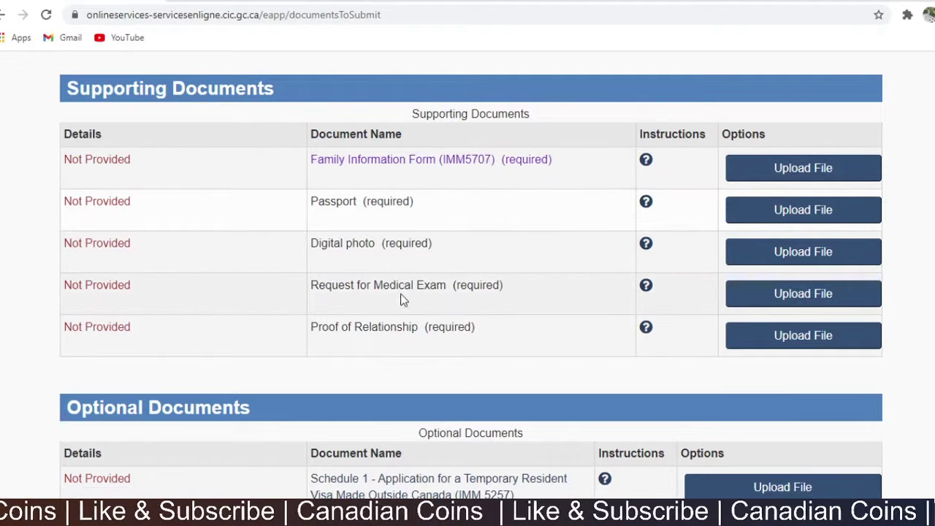
scroll(422, 308, "down", 3)
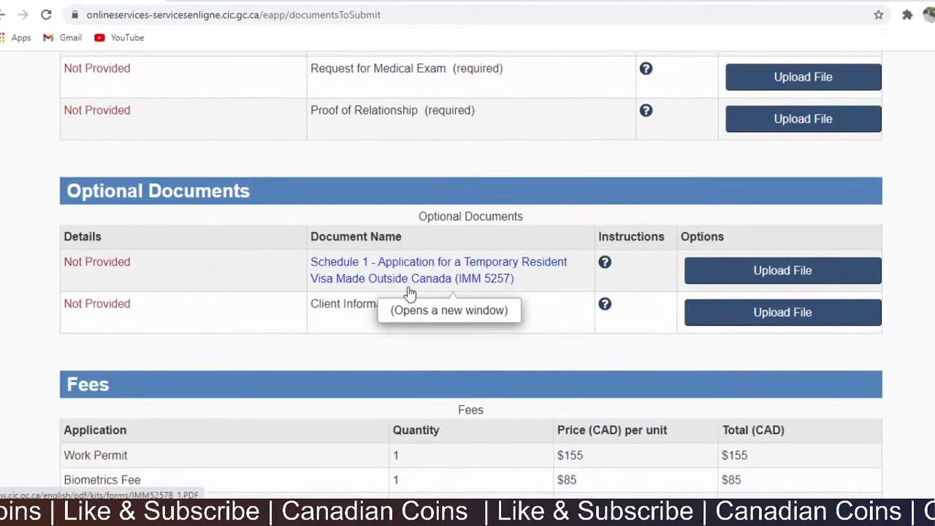
scroll(403, 288, "up", 2)
scroll(403, 288, "down", 5)
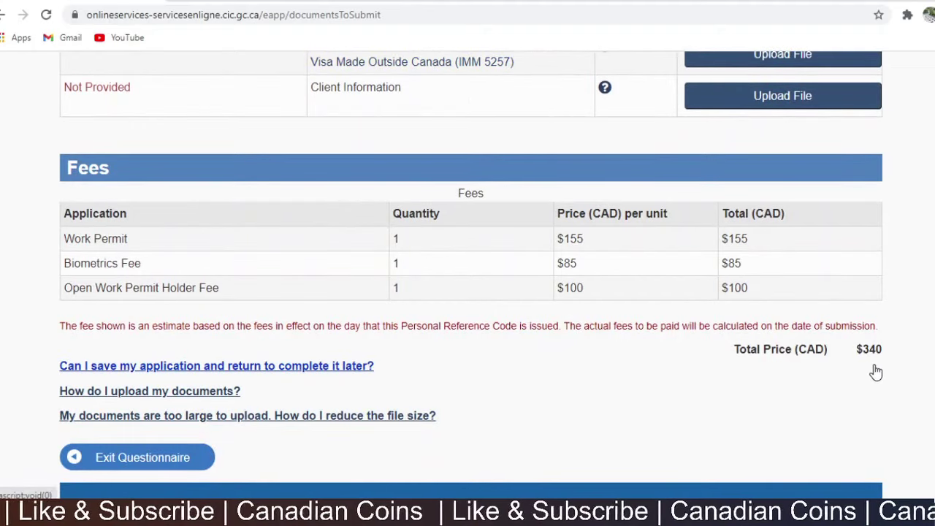
scroll(847, 378, "up", 15)
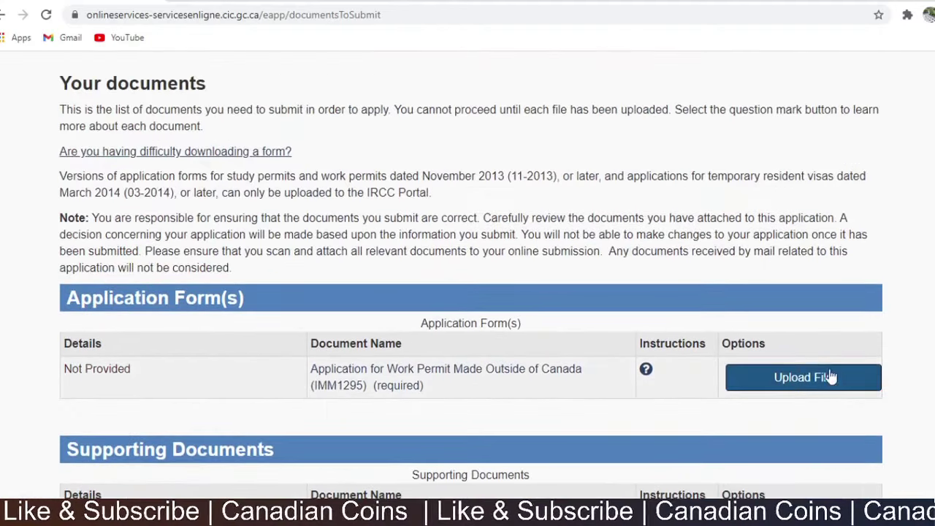
scroll(655, 291, "up", 3)
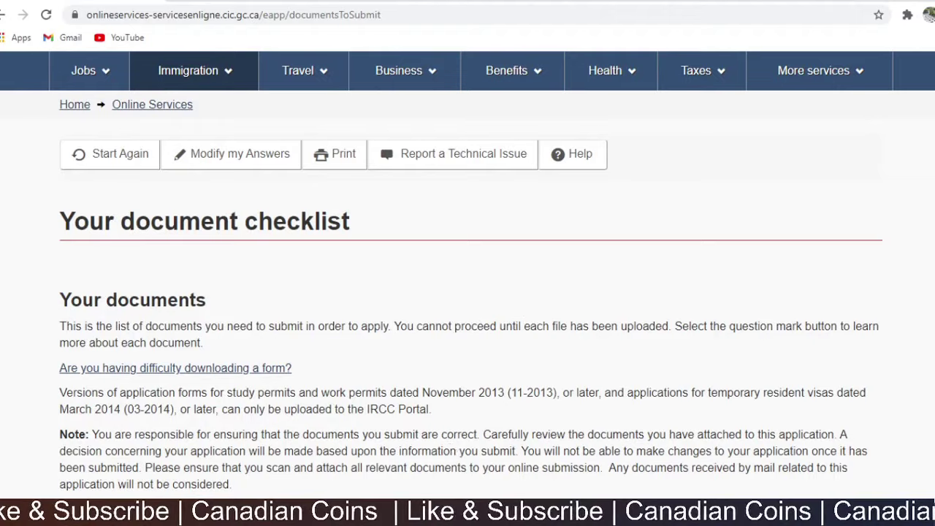
Open the Application for Work Permit Made Outside of Canada (IMM1295) and save it as imm1295e in the Files Spouse folder
scroll(451, 449, "down", 4)
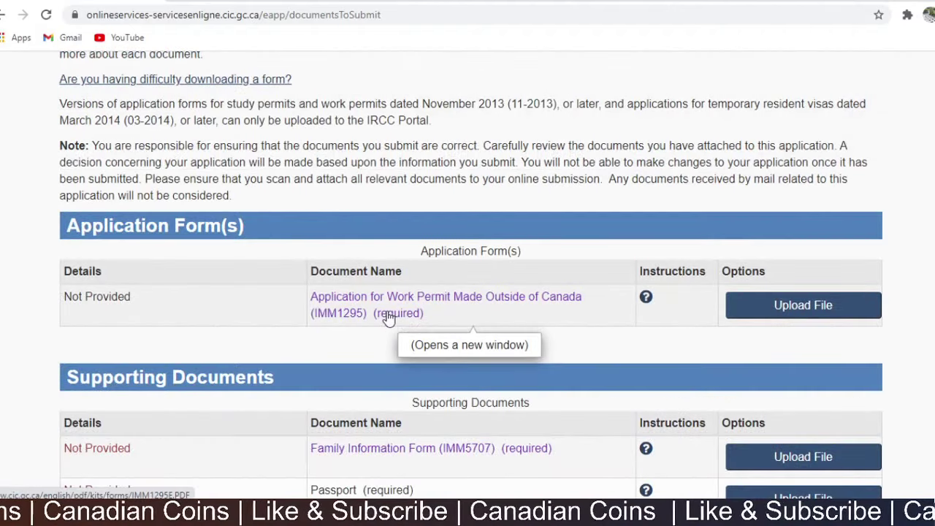
left_click(389, 319)
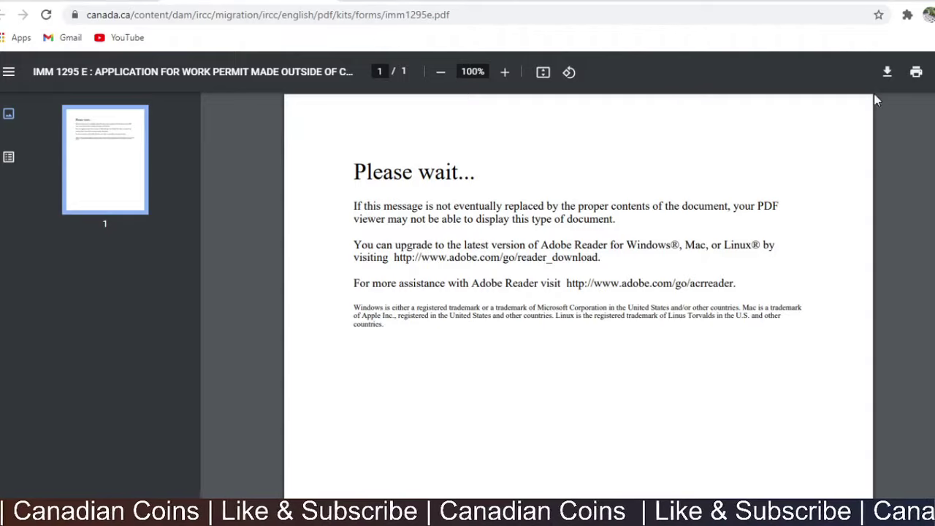
left_click(888, 73)
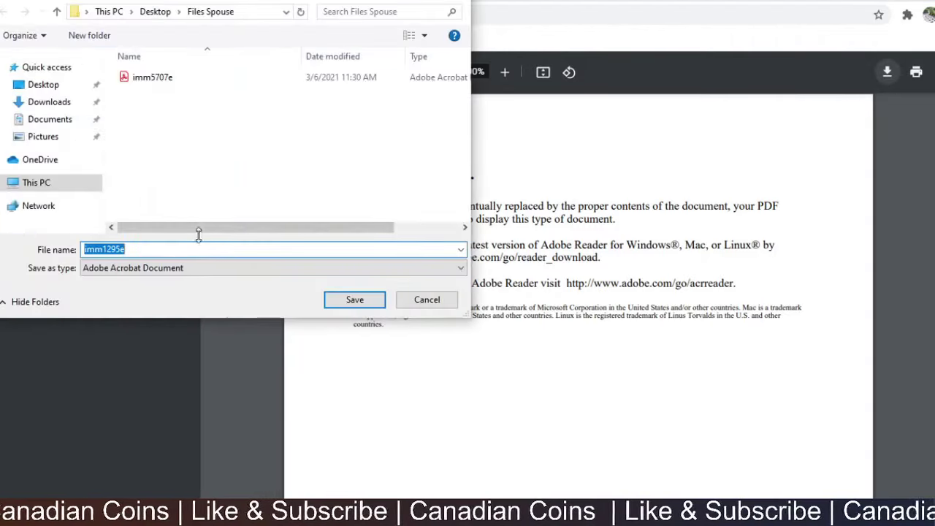
left_click(357, 305)
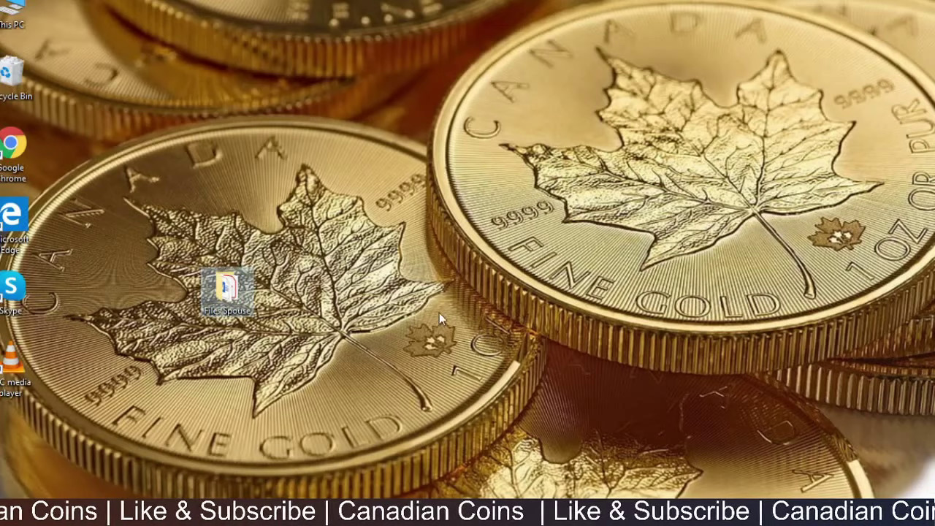
Open the saved imm1295e form from the Files Spouse folder in Adobe Acrobat and decline the trusted certificates update
double_click(227, 288)
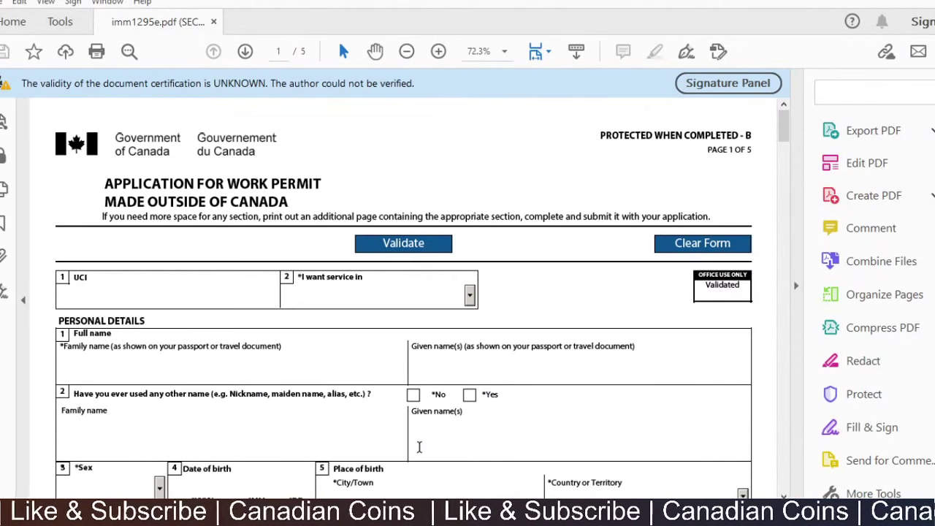
scroll(428, 388, "down", 2)
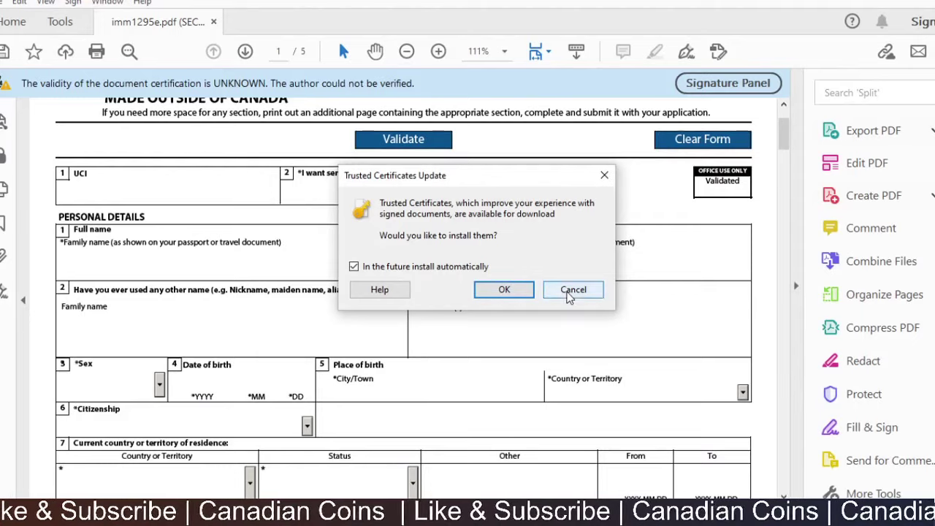
left_click(569, 292)
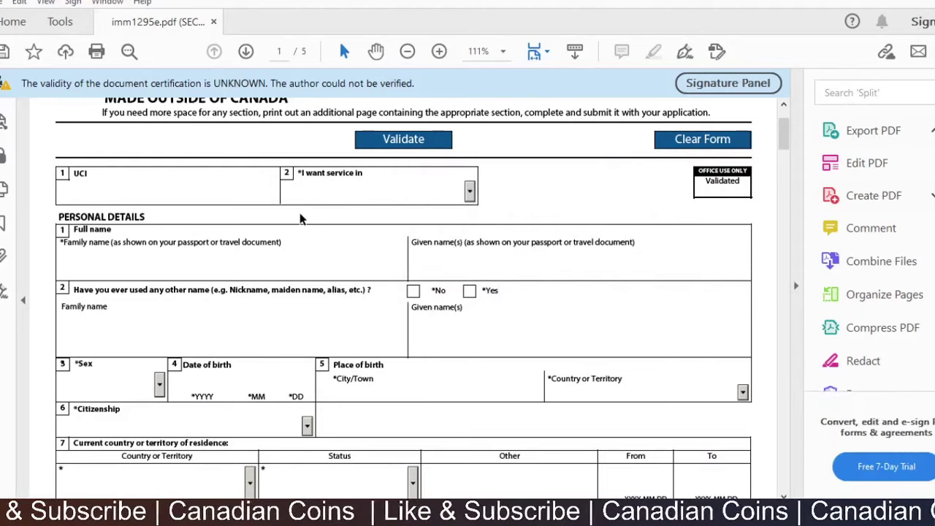
Set the service language to English and answer No to having ever used any other name
left_click(470, 191)
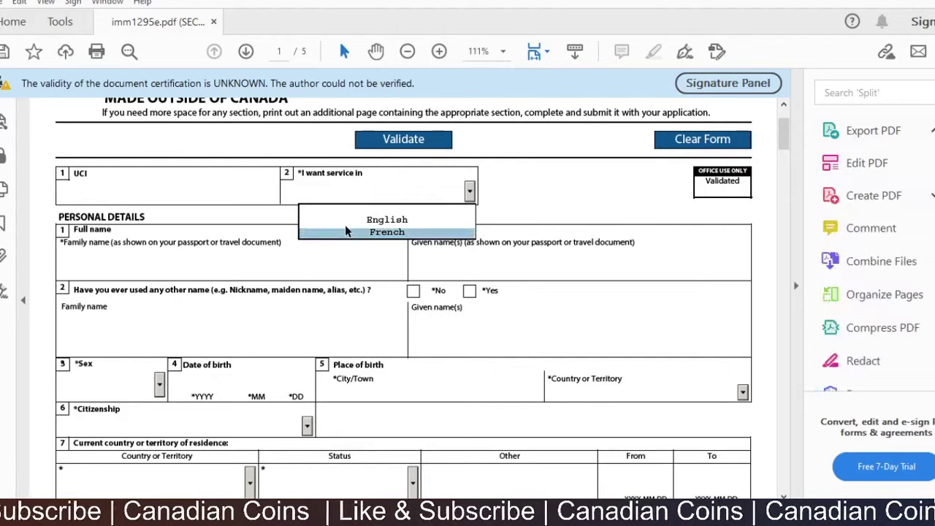
left_click(405, 220)
scroll(397, 221, "down", 1)
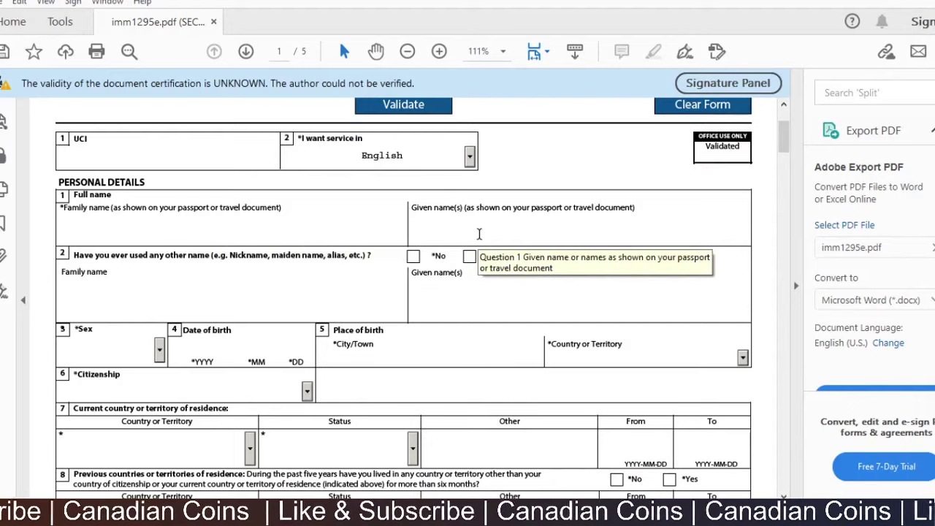
scroll(348, 306, "down", 1)
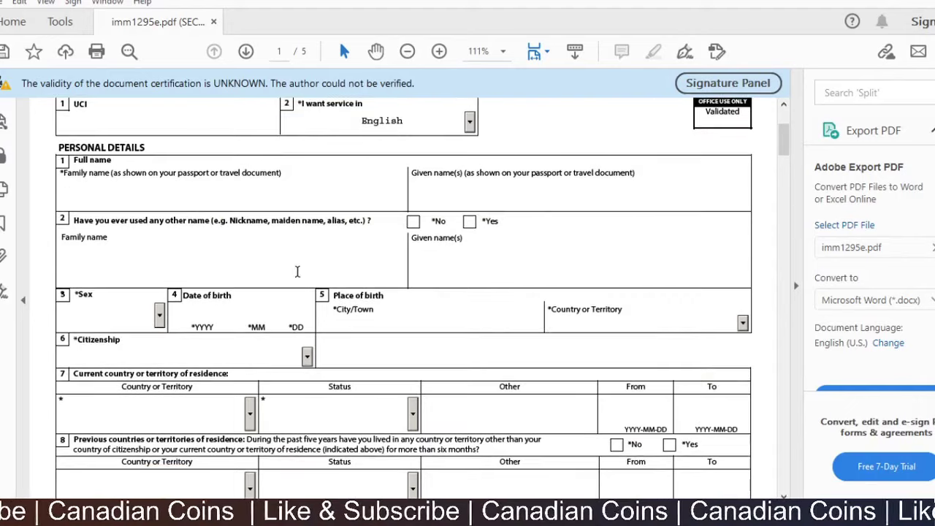
left_click(413, 223)
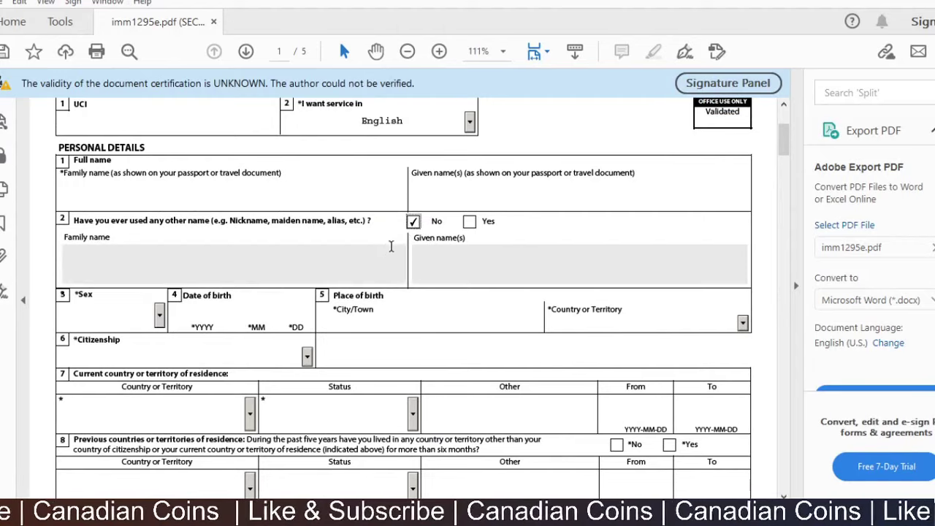
Set the applicant's sex to Male and the citizenship to India in the personal details
scroll(340, 253, "down", 1)
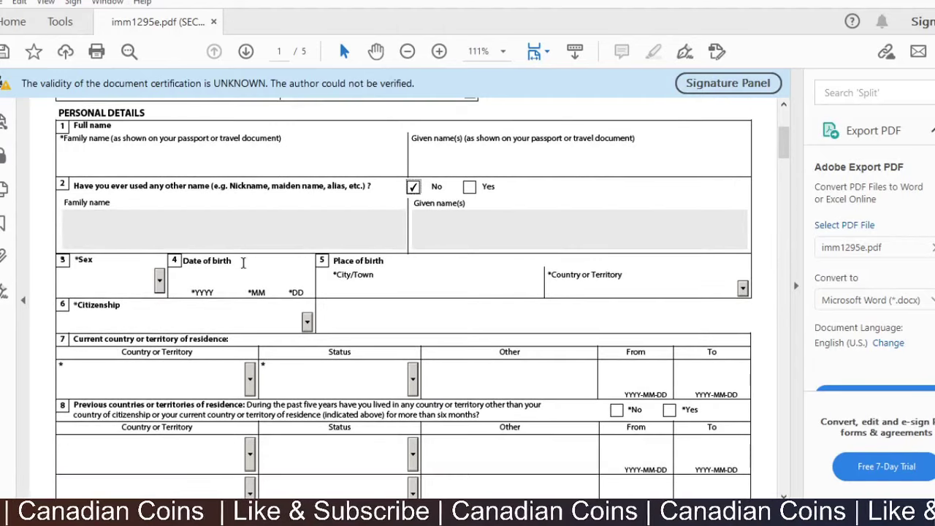
left_click(157, 283)
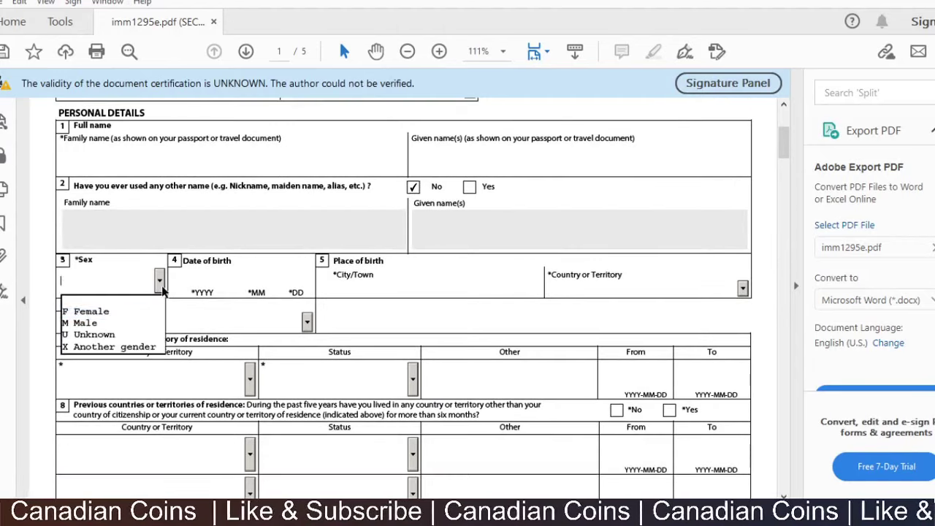
left_click(132, 327)
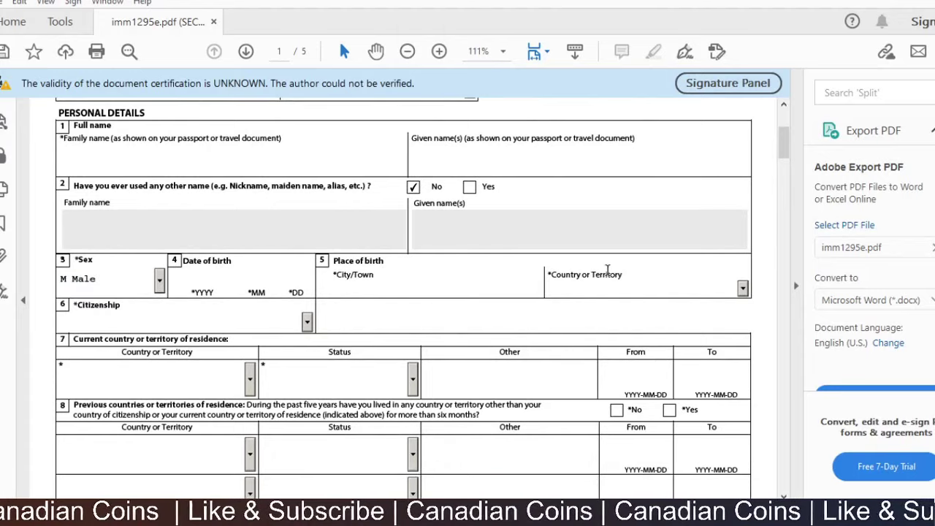
left_click(307, 322)
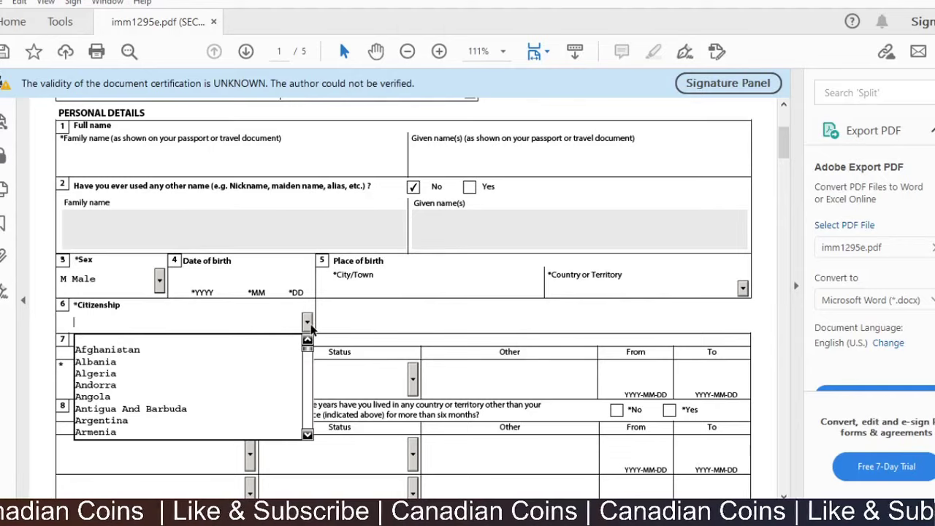
type("Iceland")
scroll(146, 431, "down", 1)
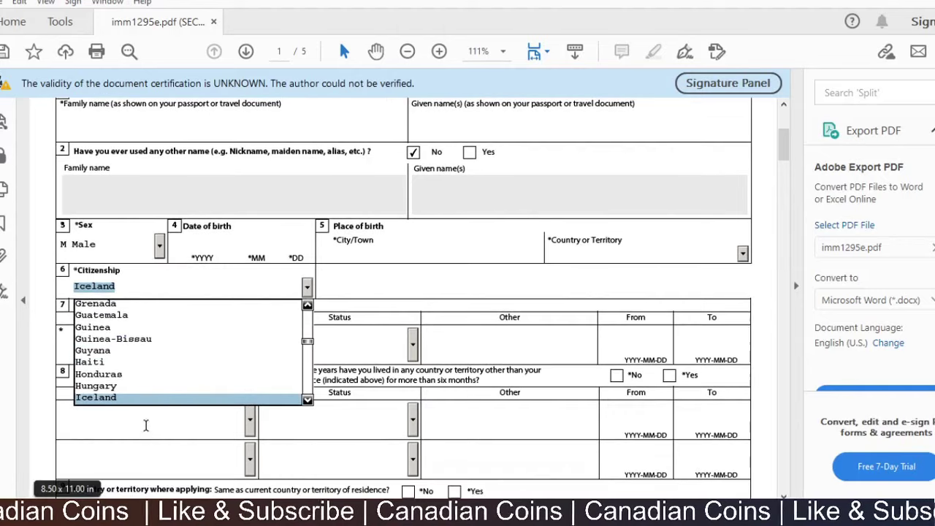
left_click(307, 401)
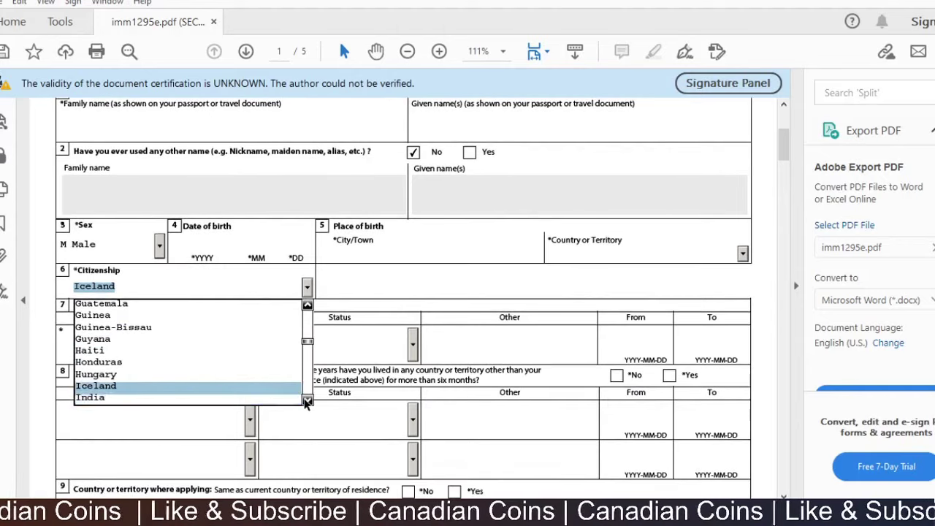
left_click(245, 404)
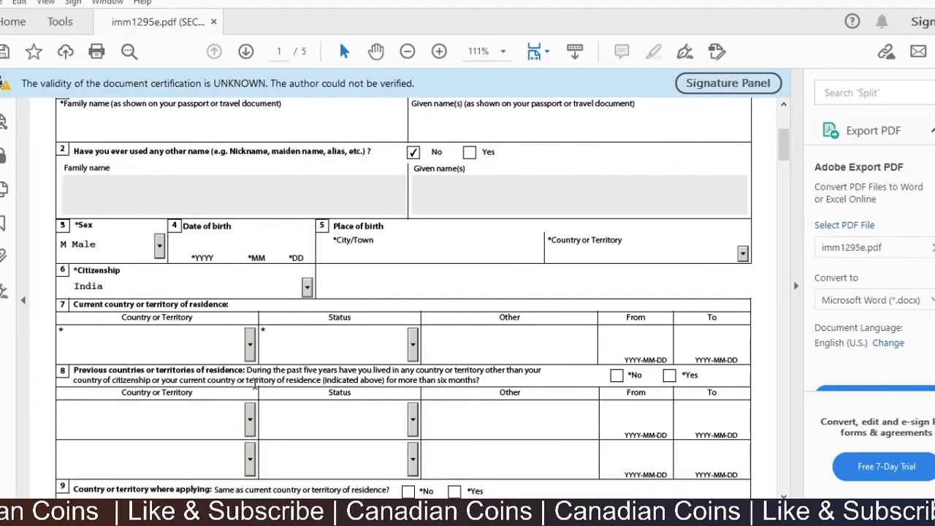
Answer No to previous countries of residence and Yes to the country where applying being the same as the current residence
scroll(252, 394, "down", 2)
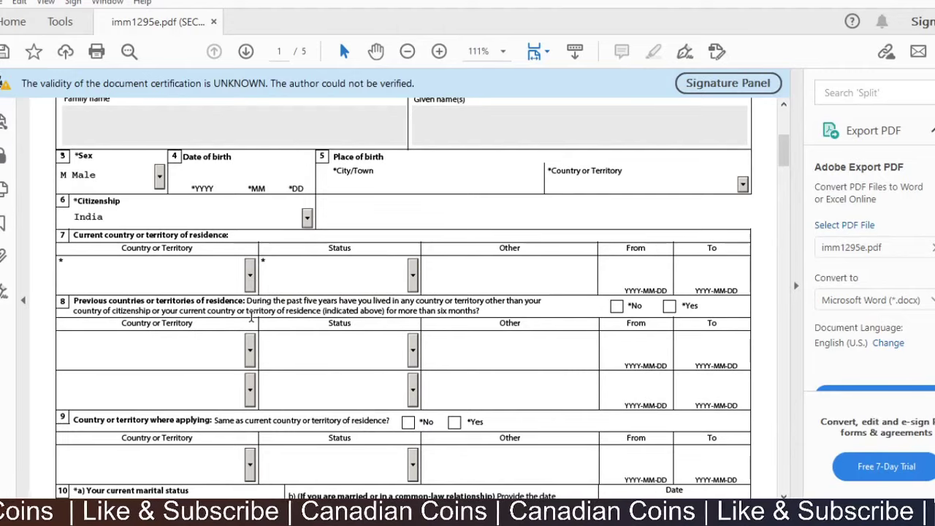
scroll(250, 314, "down", 1)
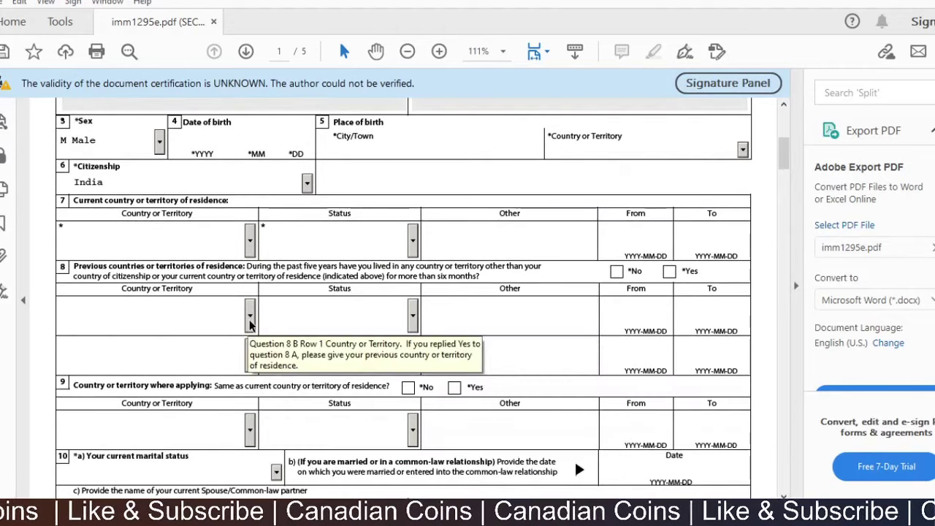
scroll(248, 330, "down", 1)
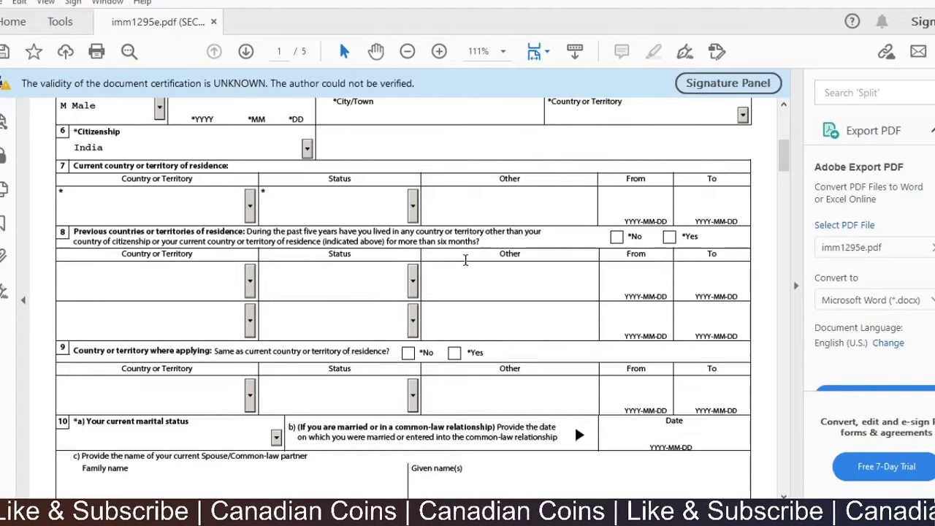
left_click(618, 238)
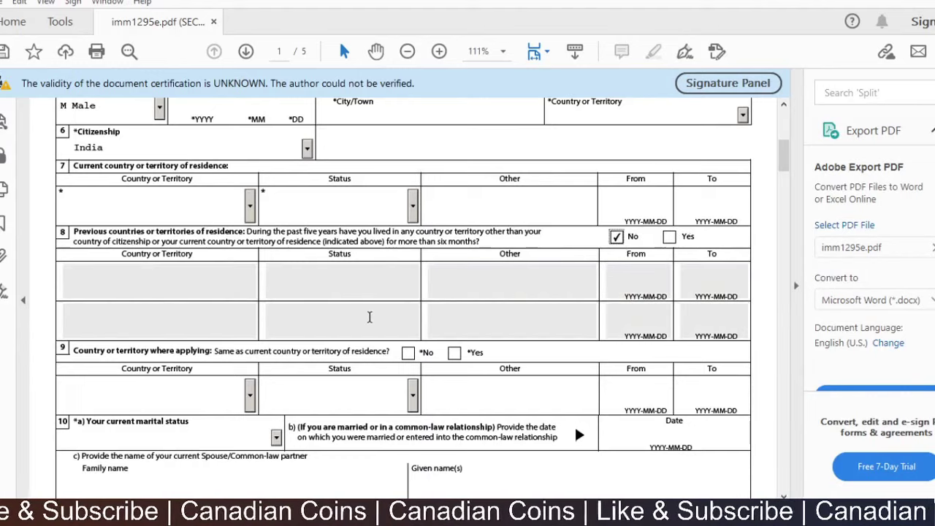
scroll(369, 318, "down", 1)
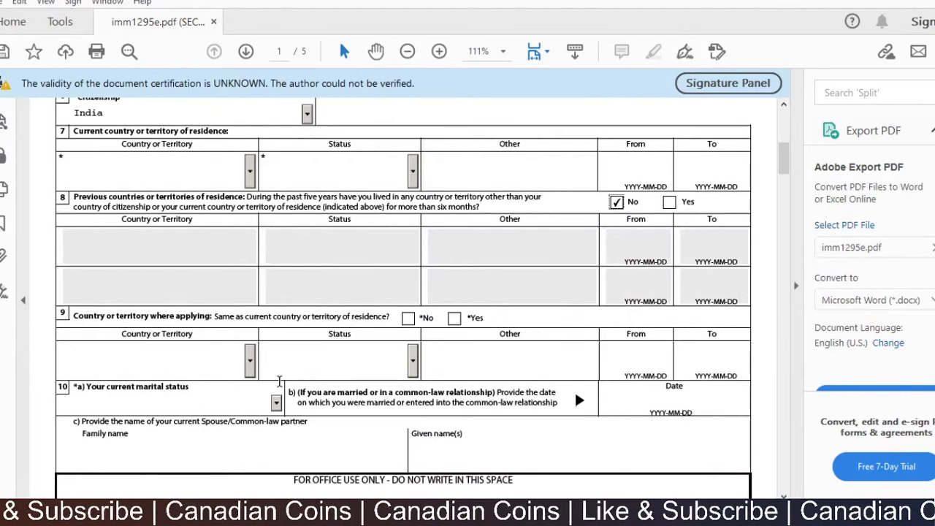
scroll(279, 381, "down", 1)
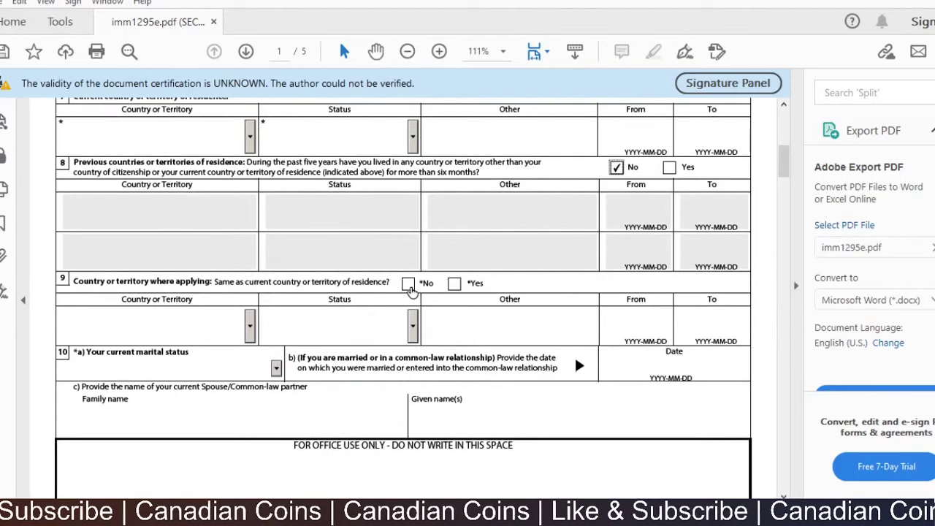
left_click(456, 289)
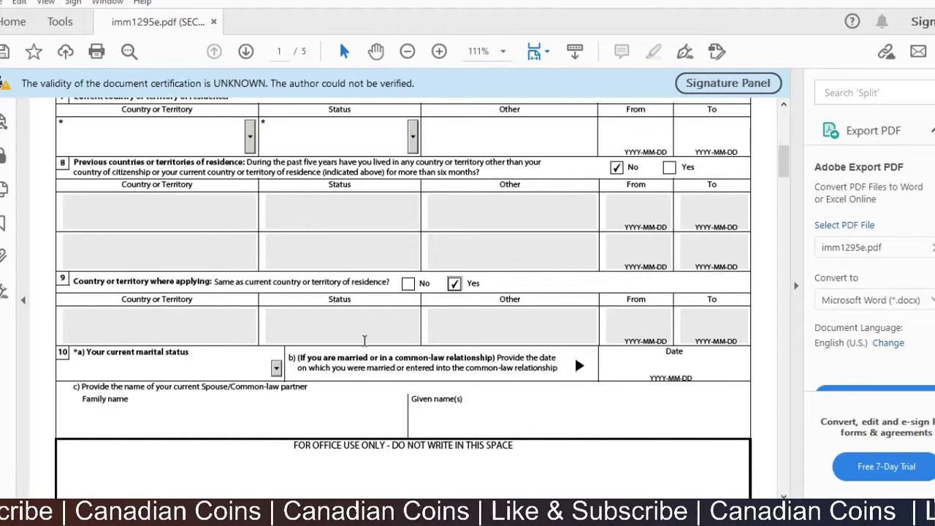
Set the current marital status to Married and answer No to having previously been married or in a common-law relationship
scroll(272, 300, "down", 2)
left_click(275, 299)
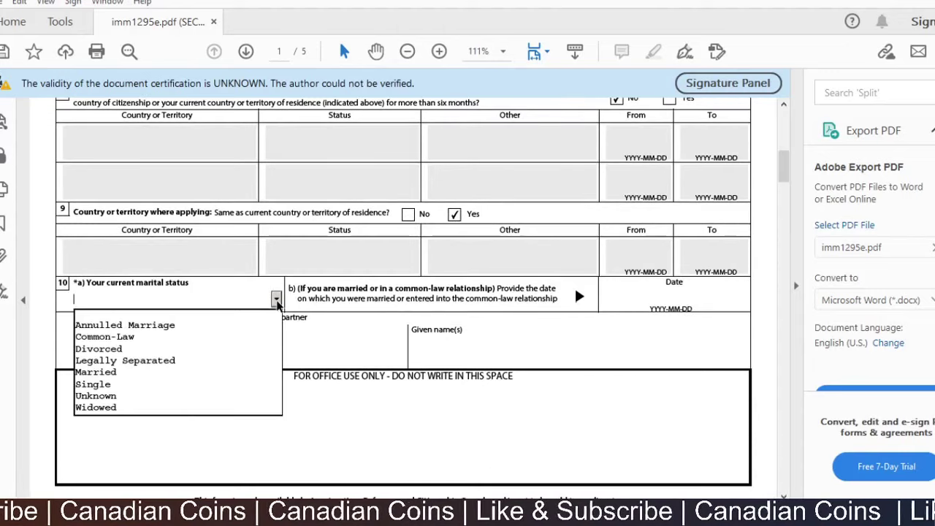
left_click(164, 376)
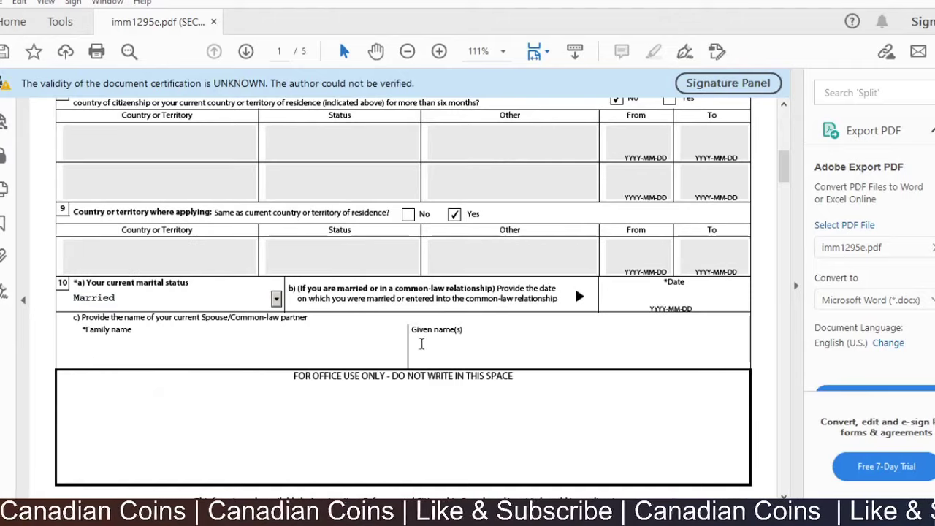
scroll(475, 351, "down", 2)
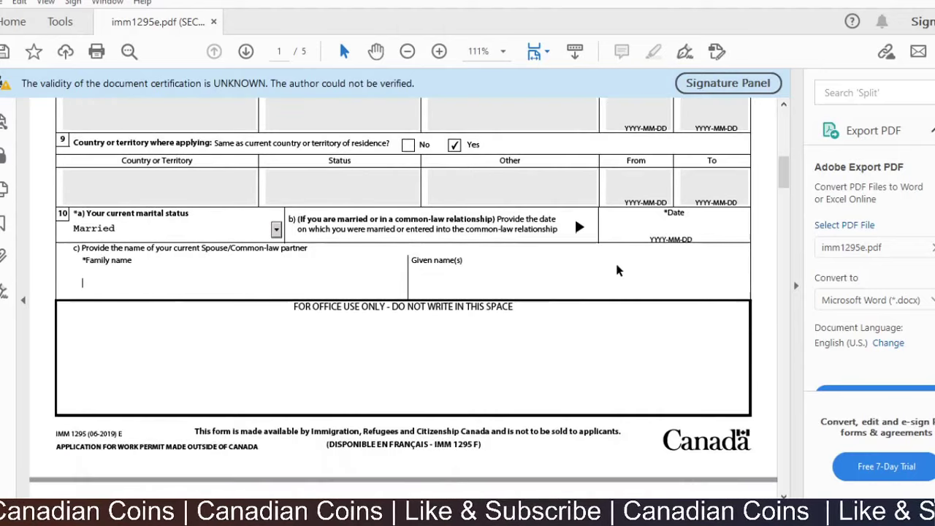
left_click(671, 226)
scroll(578, 307, "down", 6)
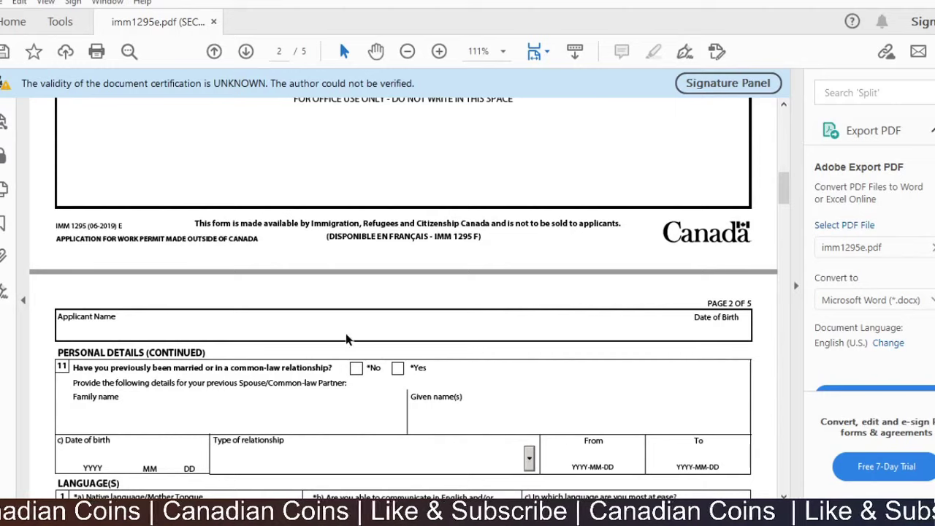
scroll(343, 338, "down", 2)
left_click(359, 303)
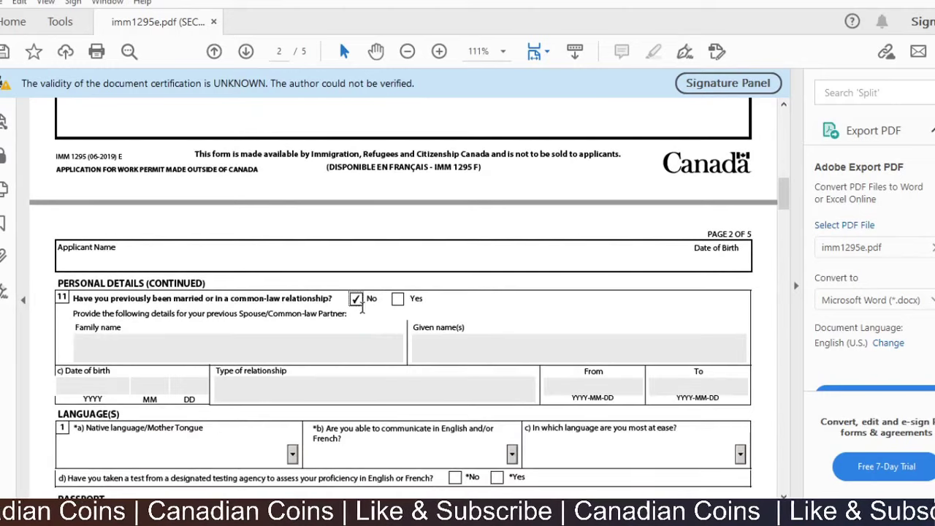
Choose Hindi as the native language in the Language(s) section
scroll(343, 323, "down", 1)
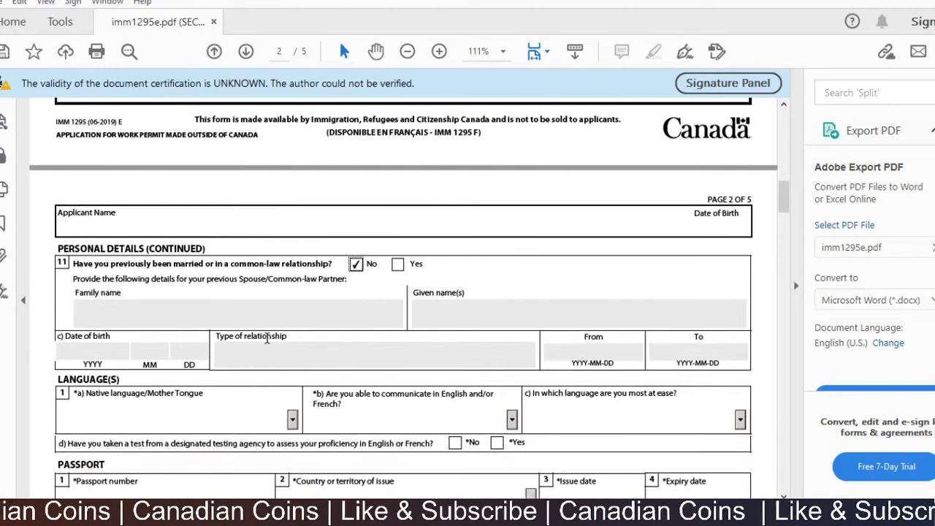
scroll(267, 339, "down", 2)
left_click(292, 352)
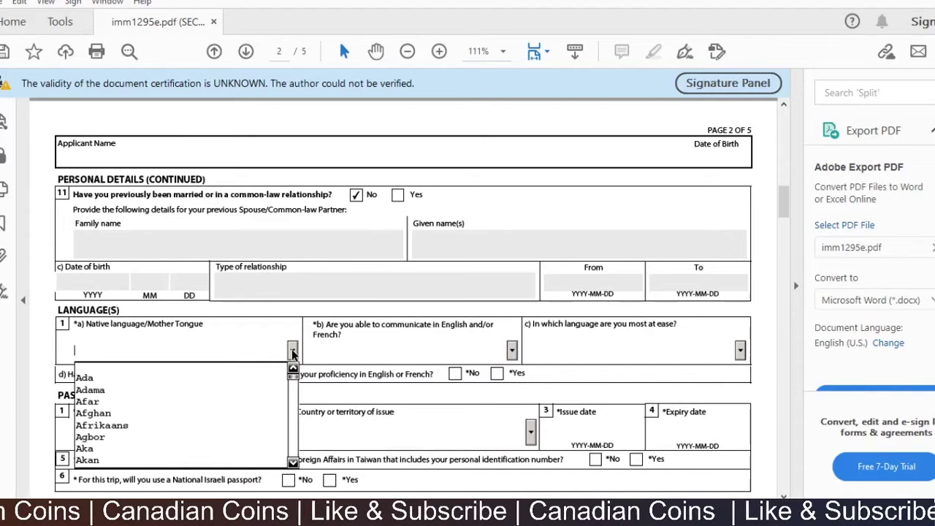
type("h")
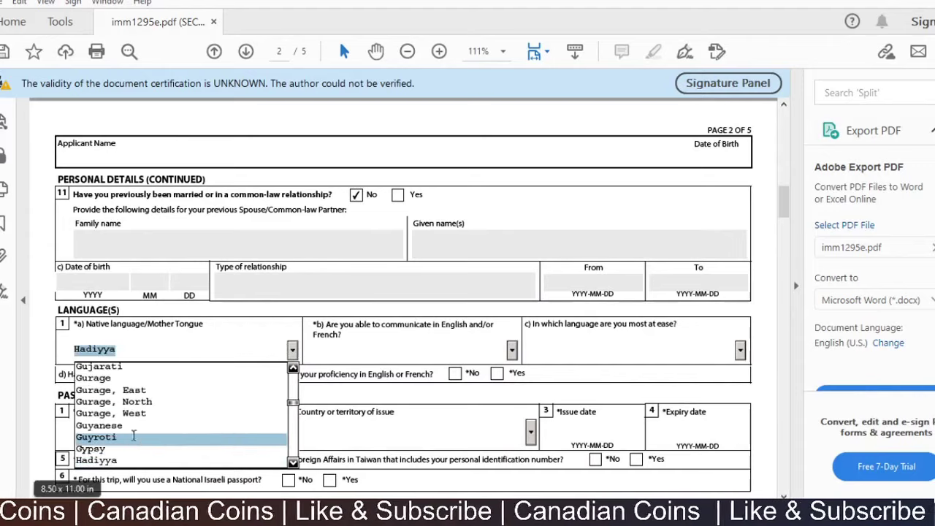
scroll(134, 437, "down", 1)
left_click(293, 428)
left_click(293, 428)
left_click(293, 428)
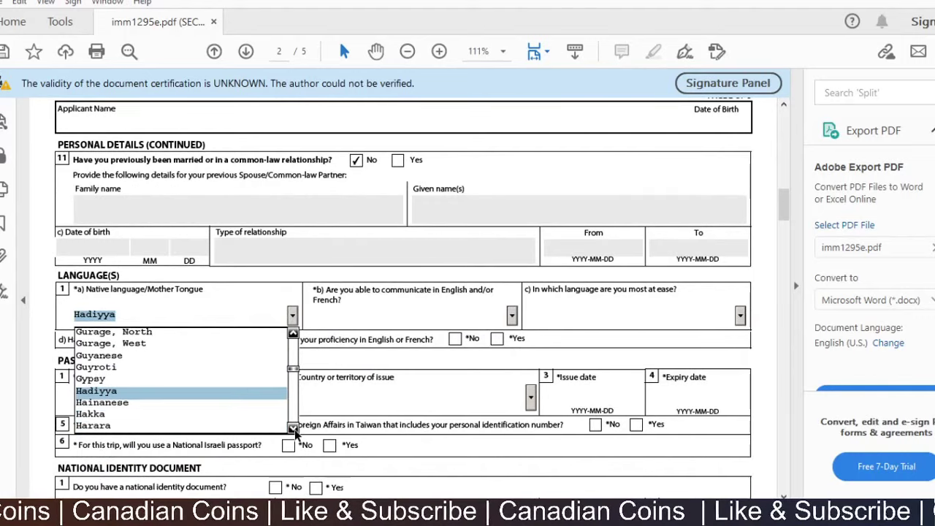
left_click(293, 428)
left_click(293, 429)
left_click(293, 428)
left_click(294, 428)
left_click(293, 429)
left_click(293, 429)
left_click(293, 428)
left_click(293, 428)
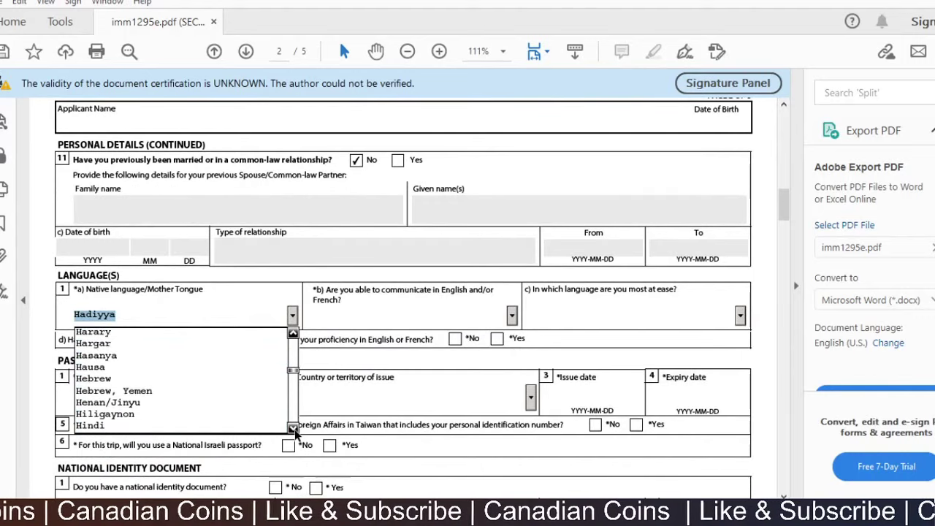
left_click(294, 429)
left_click(293, 428)
left_click(248, 414)
Set the passport's country or territory of issue to IND (India)
scroll(259, 348, "down", 1)
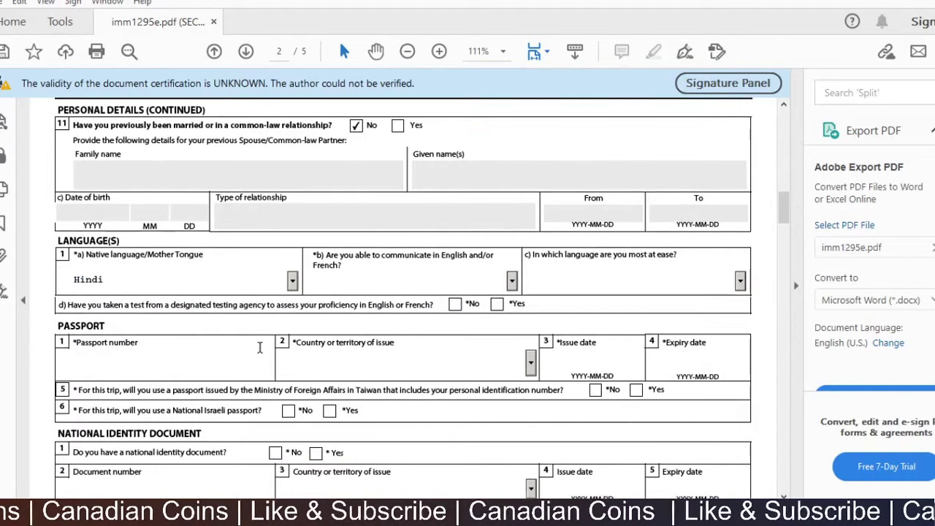
left_click(530, 361)
type("IDN (Indonesia")
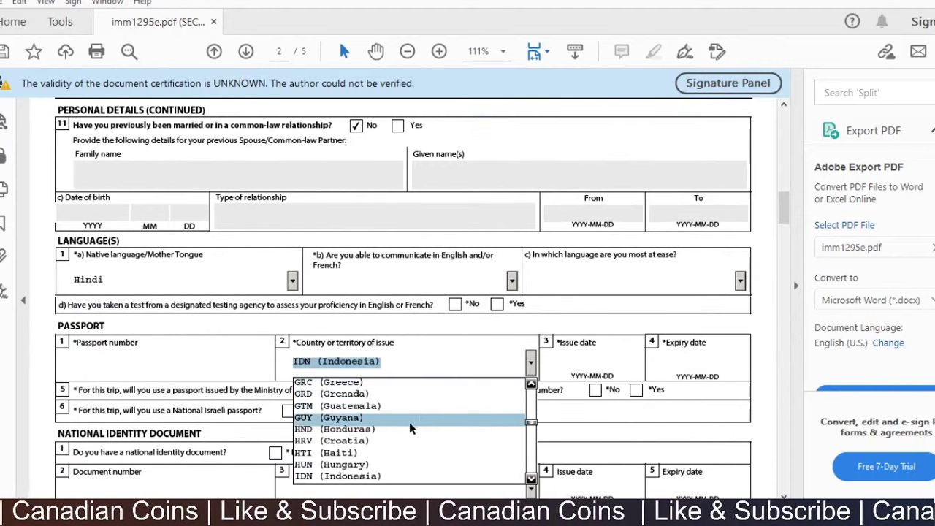
scroll(346, 474, "down", 1)
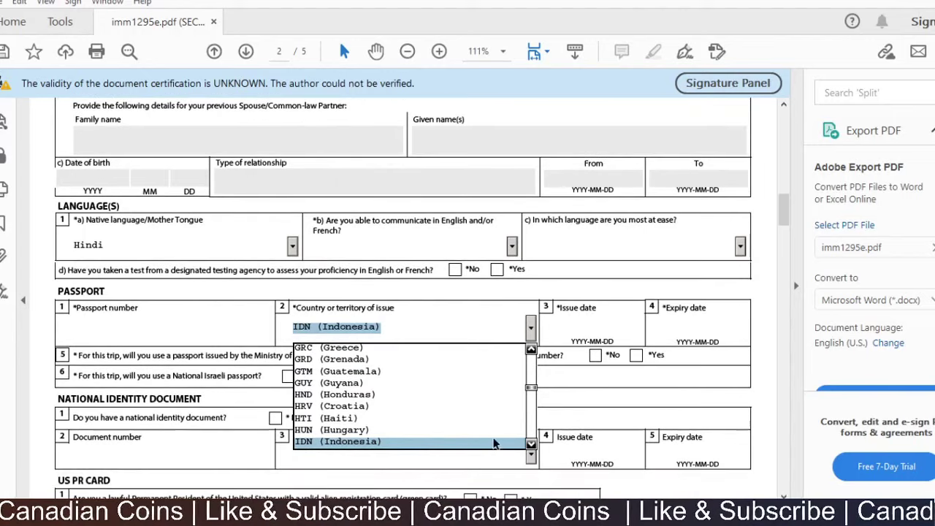
left_click(532, 443)
left_click(388, 358)
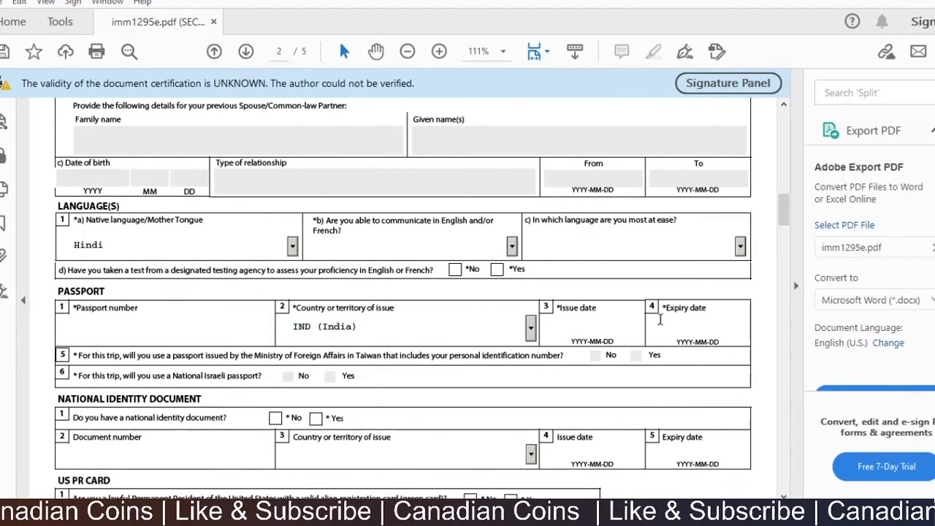
Answer No to having a national identity document and No to being a US permanent resident with a green card
scroll(314, 321, "down", 3)
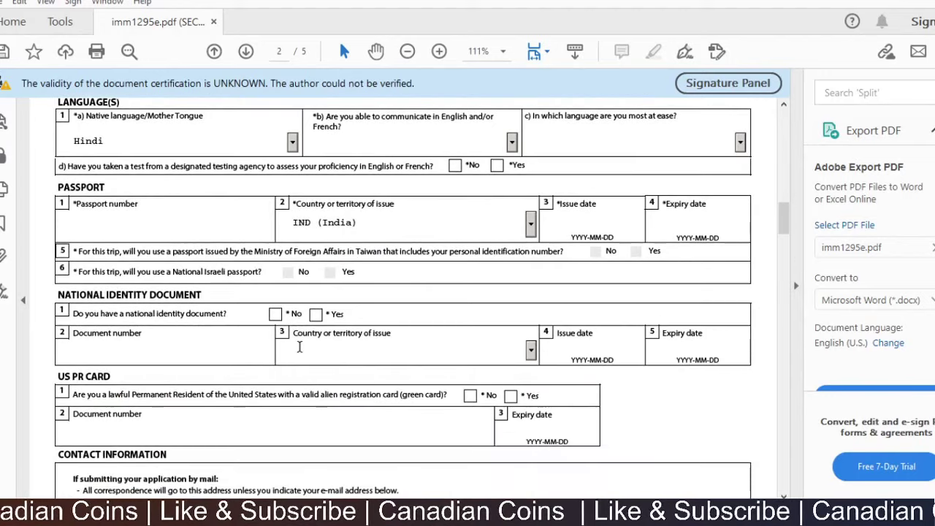
left_click(276, 314)
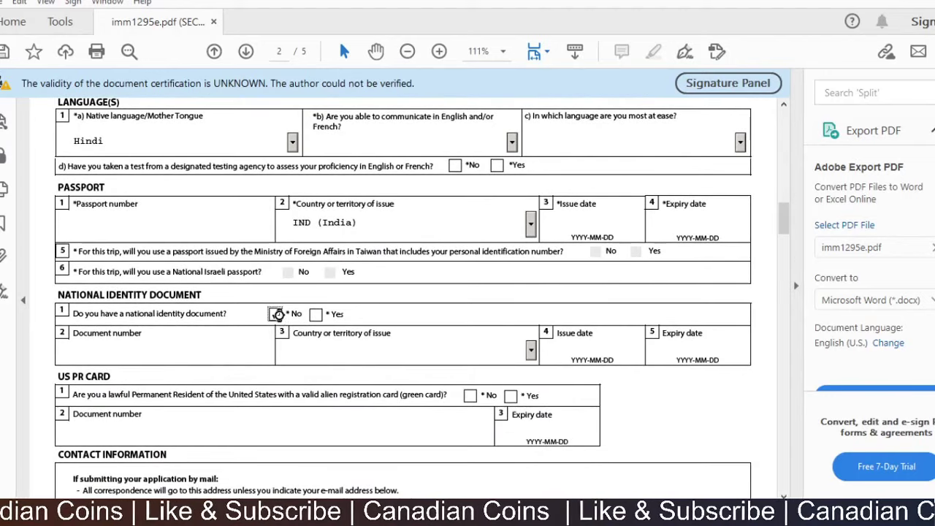
scroll(277, 331, "down", 2)
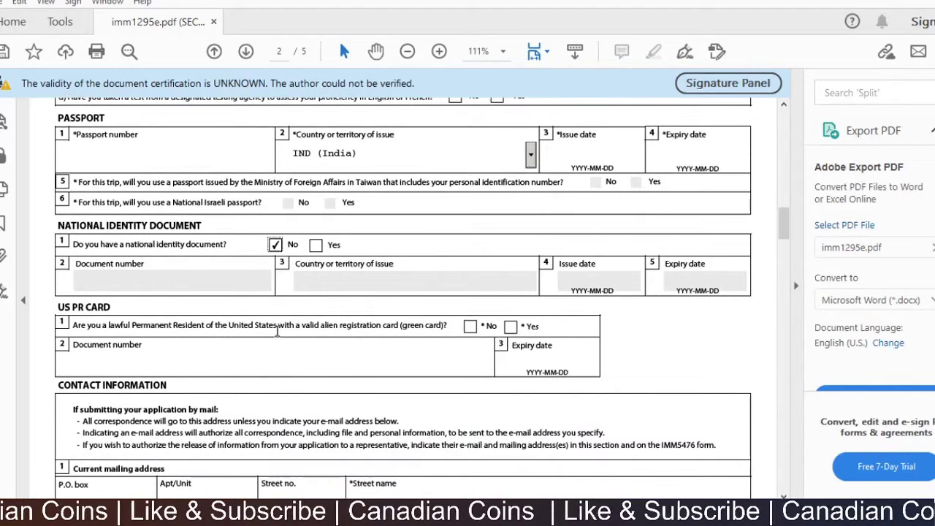
left_click(470, 326)
Answer Yes to the residential address being the same as the mailing address in the contact information
scroll(425, 348, "down", 2)
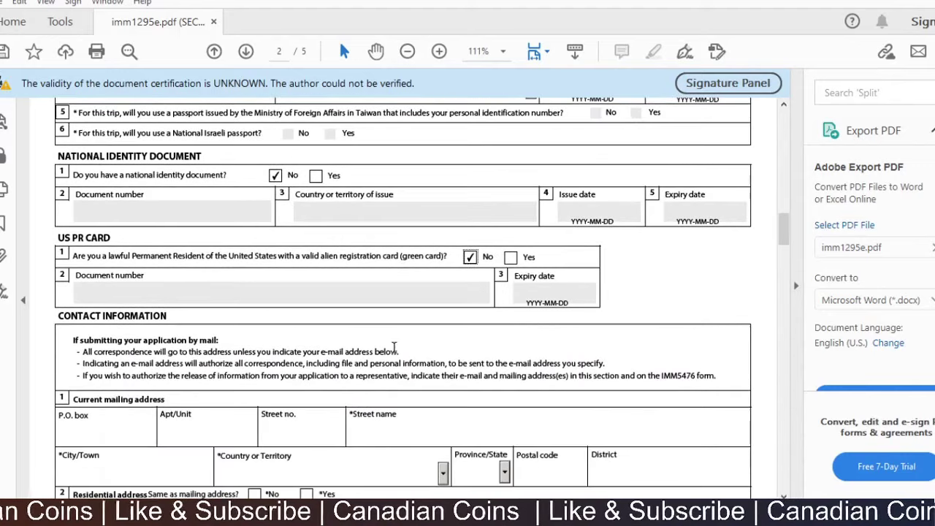
scroll(394, 347, "down", 2)
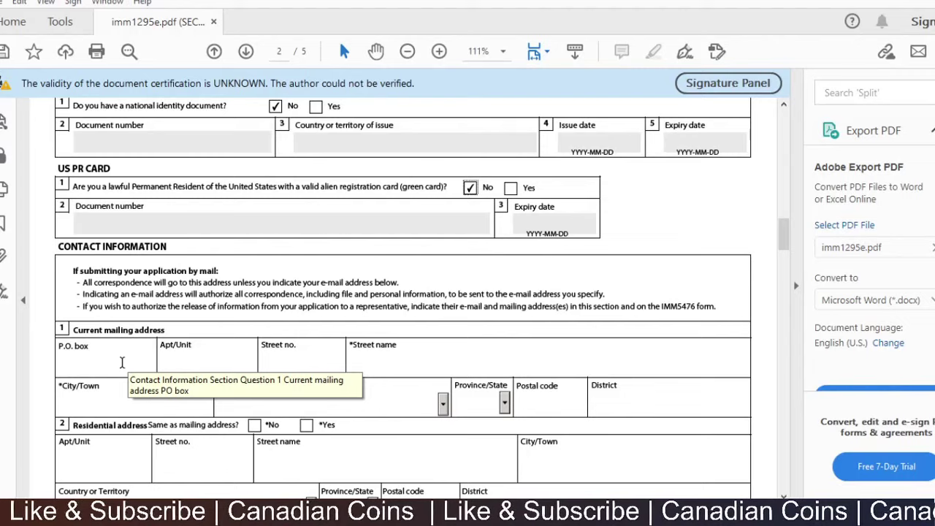
scroll(122, 363, "down", 2)
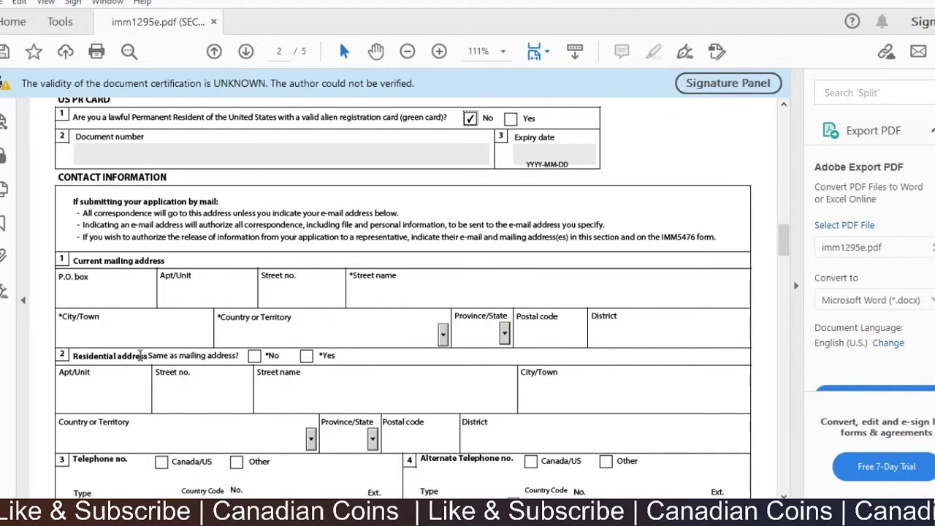
left_click(308, 356)
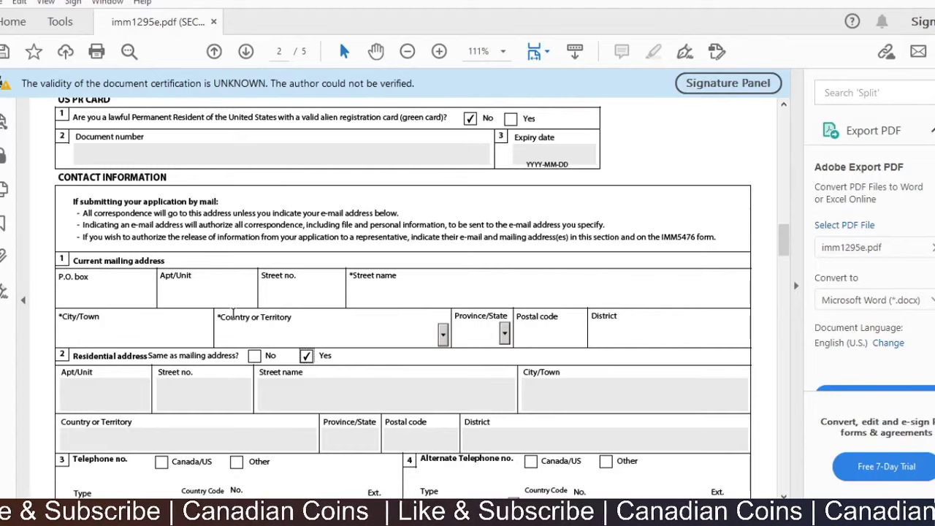
Choose Open Work Permit as the type of work permit in the details of intended work in Canada
scroll(233, 313, "down", 2)
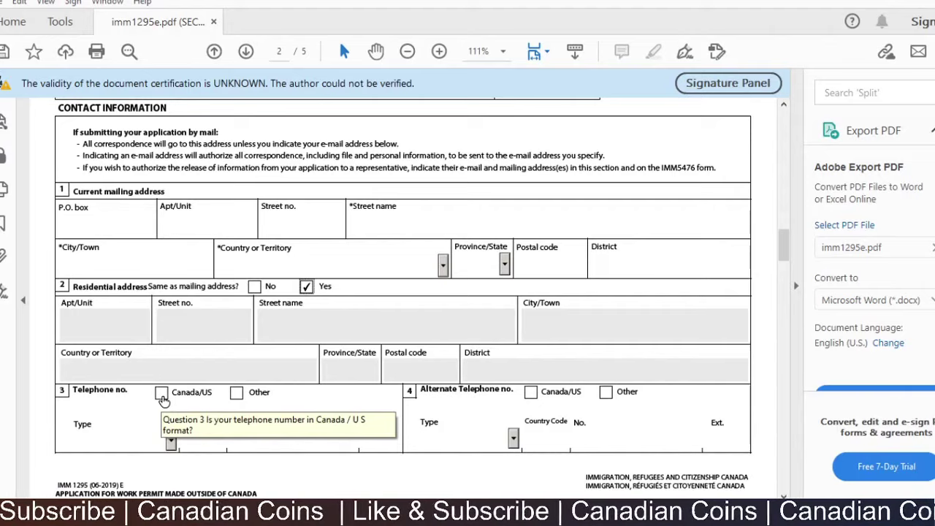
scroll(193, 403, "down", 2)
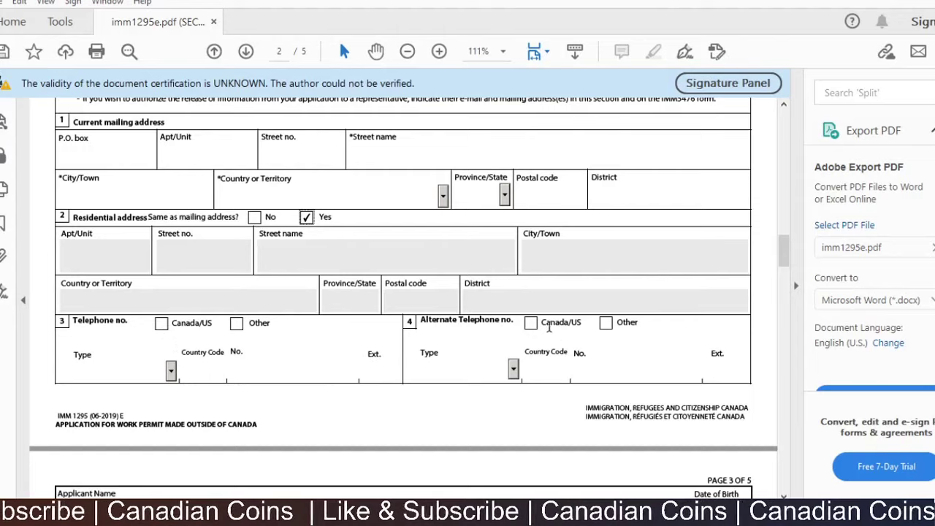
scroll(530, 333, "down", 5)
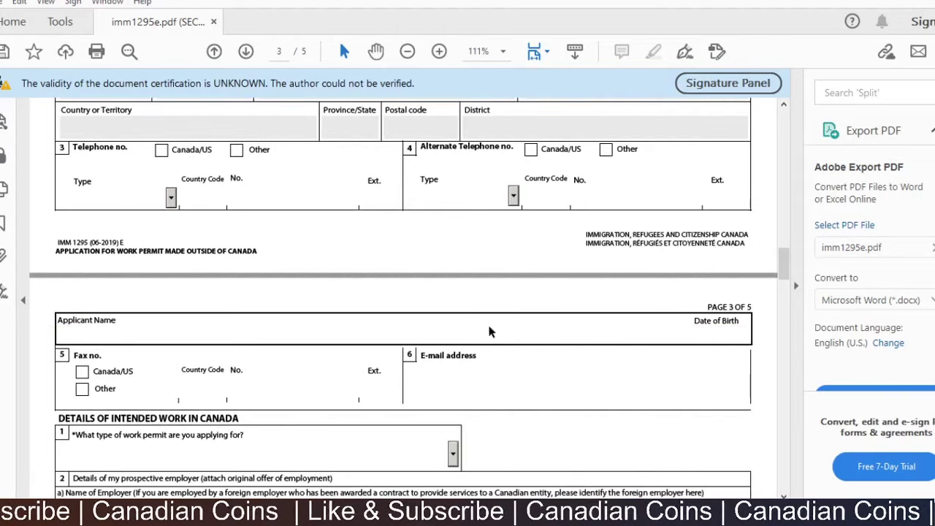
scroll(333, 374, "down", 2)
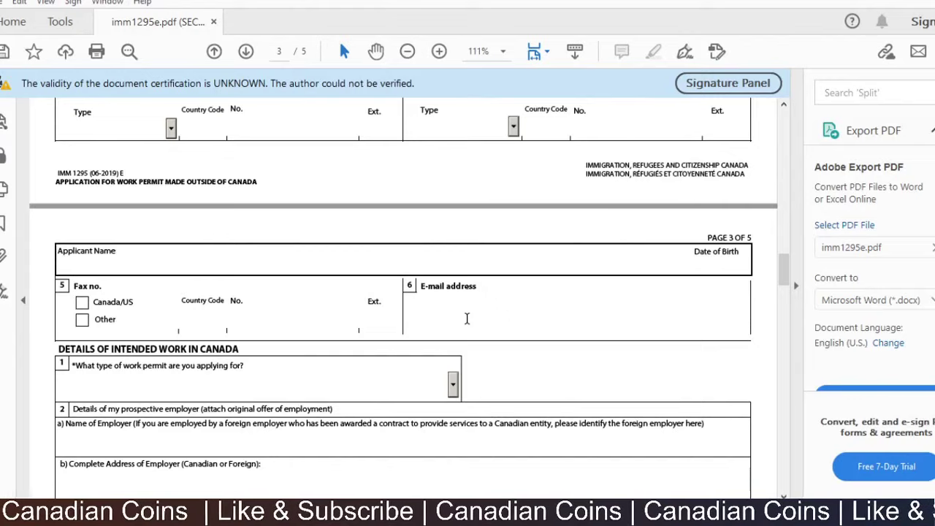
scroll(462, 319, "down", 3)
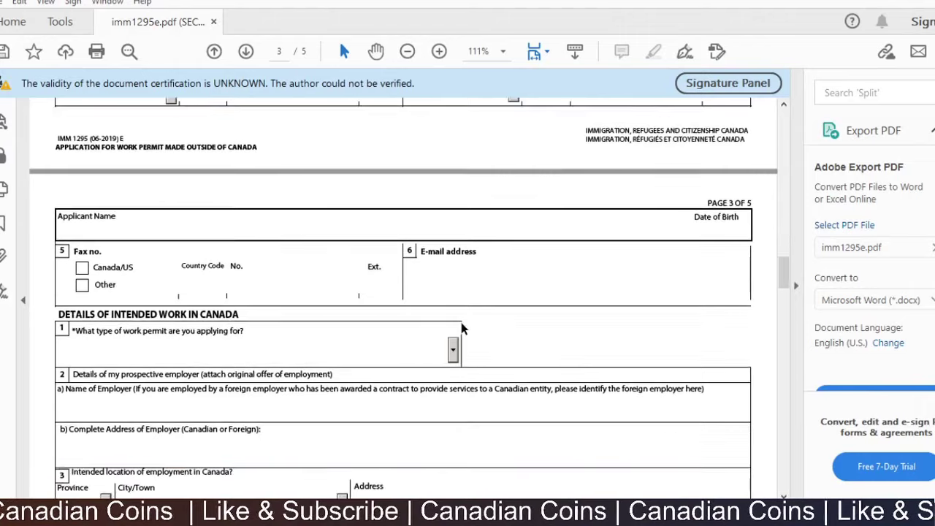
scroll(459, 325, "down", 1)
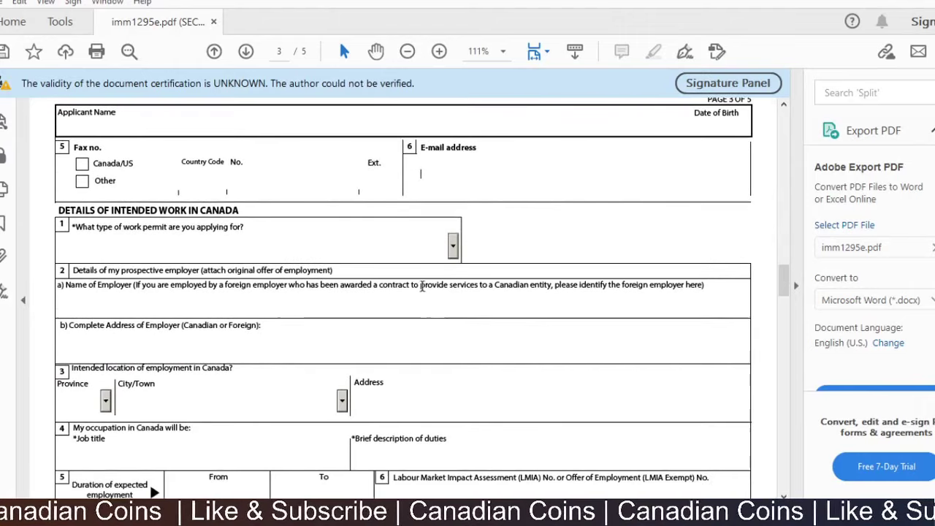
left_click(453, 246)
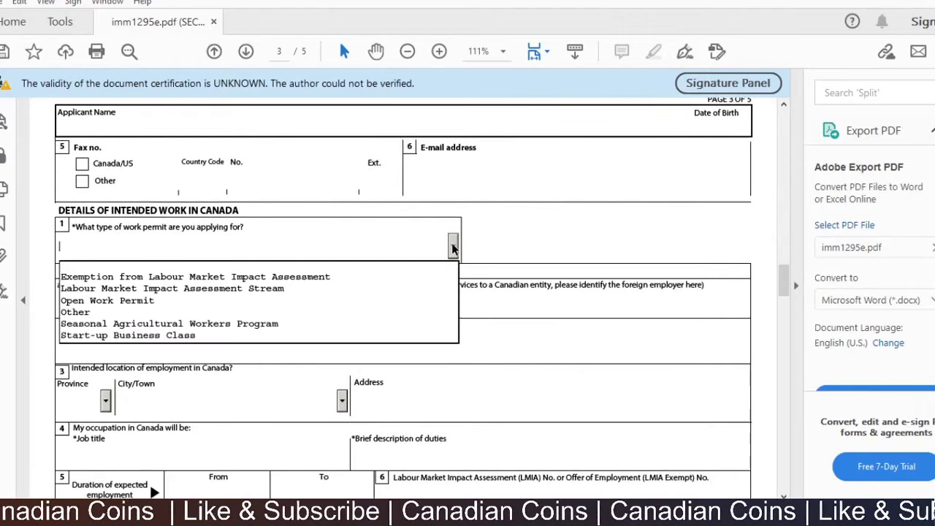
left_click(349, 303)
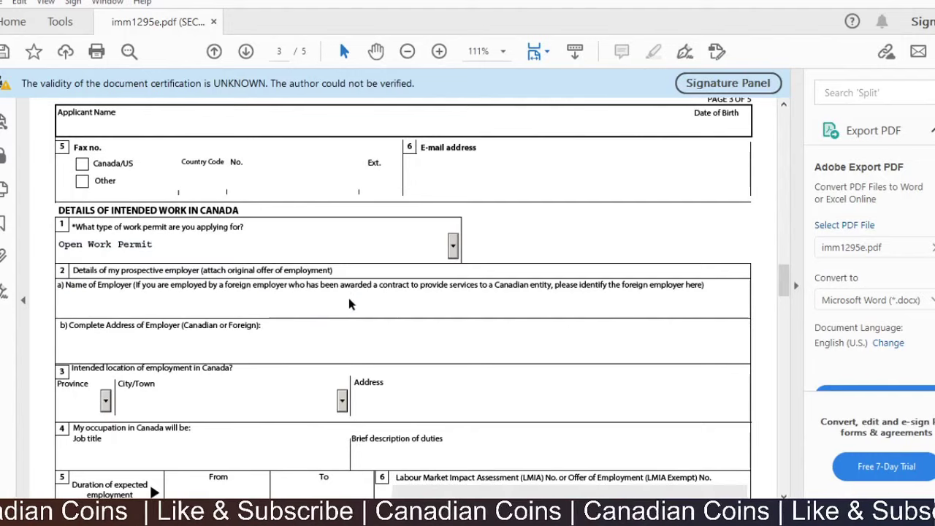
Set the province of the intended location of employment in Canada to ON
scroll(348, 300, "down", 1)
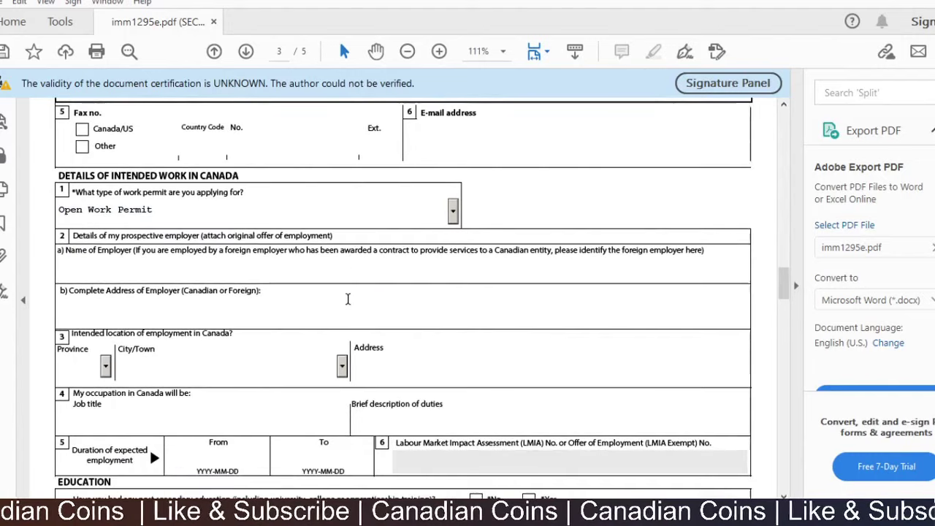
left_click(274, 271)
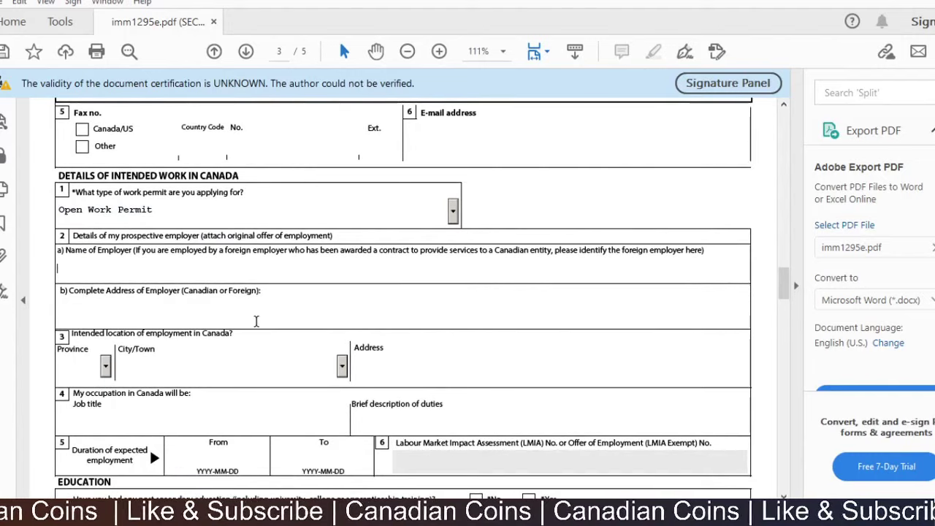
scroll(255, 331, "down", 1)
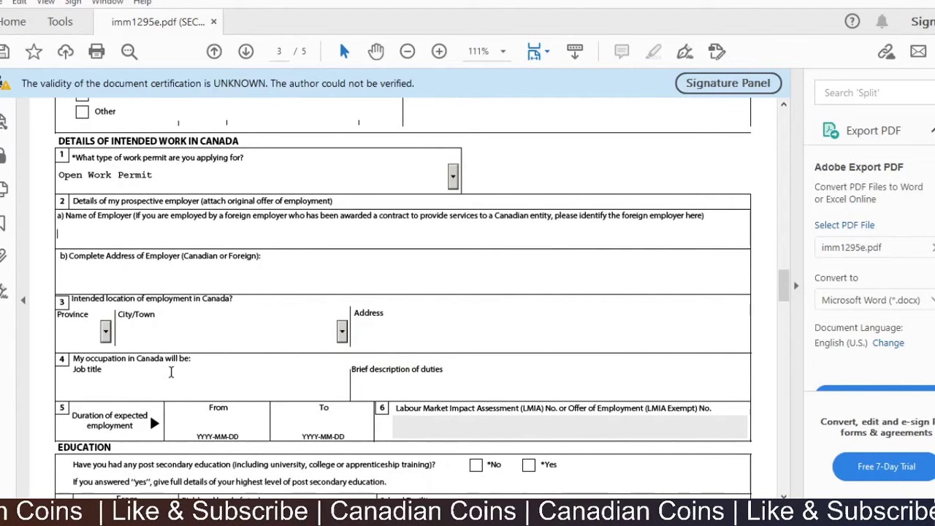
left_click(101, 322)
left_click(105, 330)
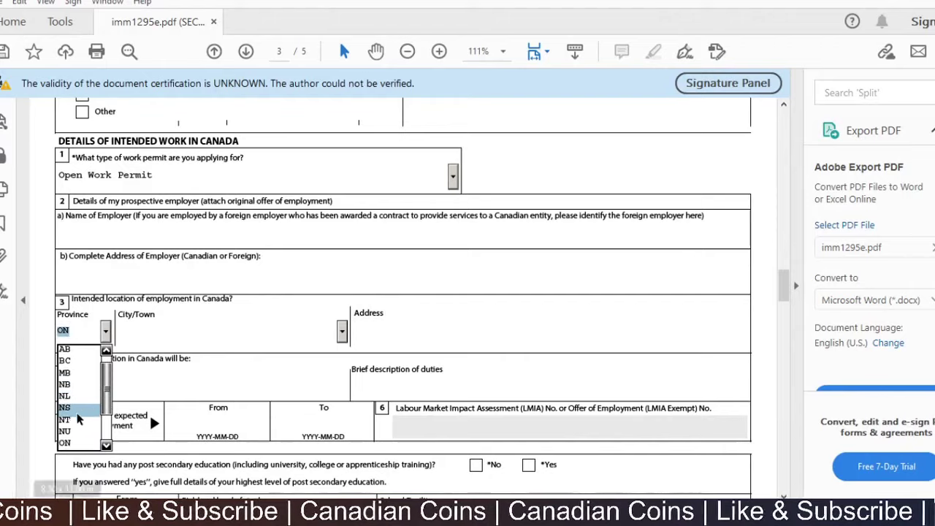
left_click(67, 442)
left_click(105, 332)
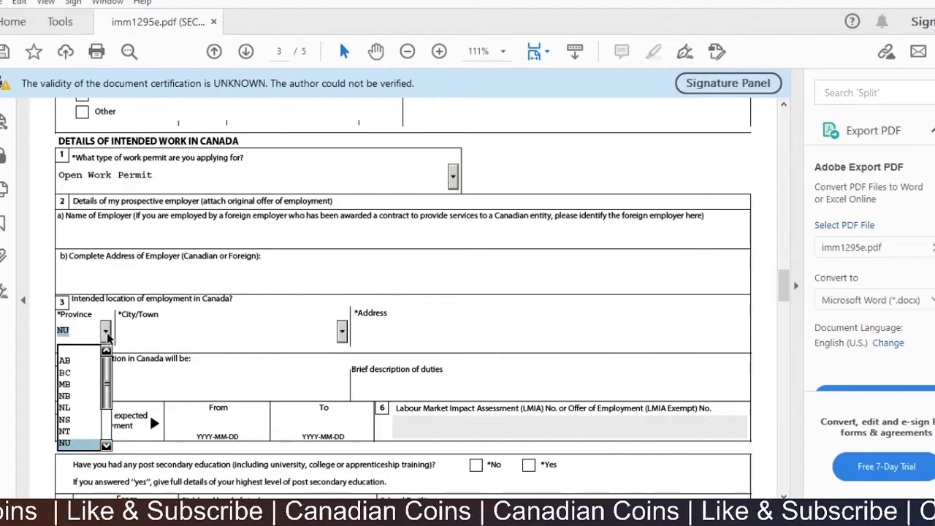
left_click(73, 443)
left_click(180, 334)
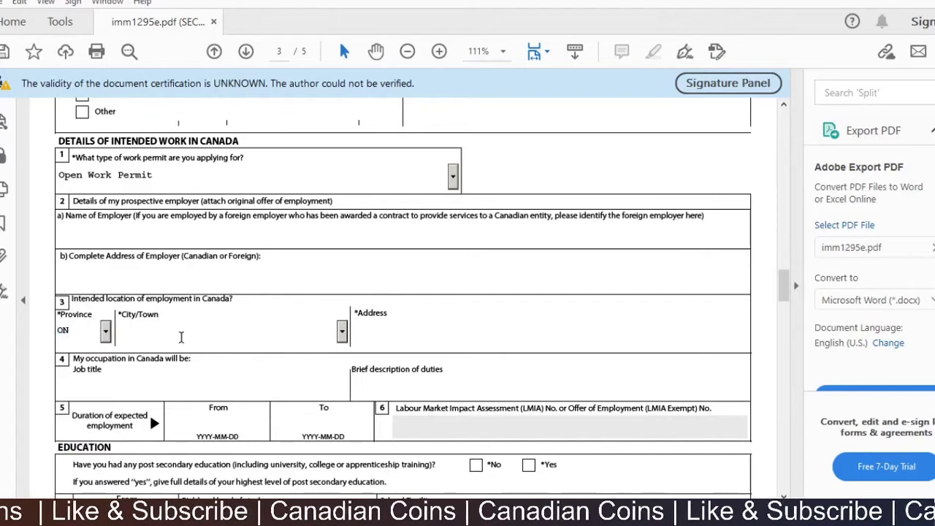
Answer Yes to having had post secondary education in the education section
scroll(182, 343, "down", 1)
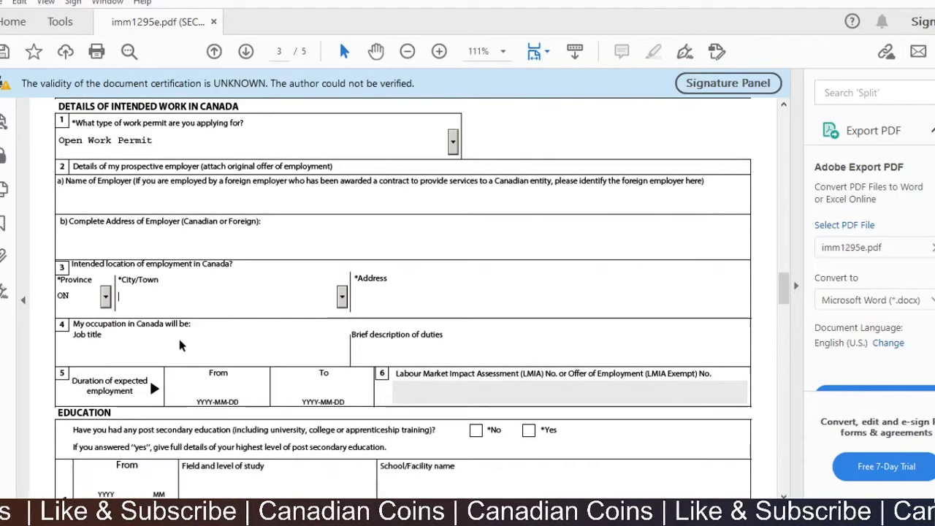
left_click(251, 355)
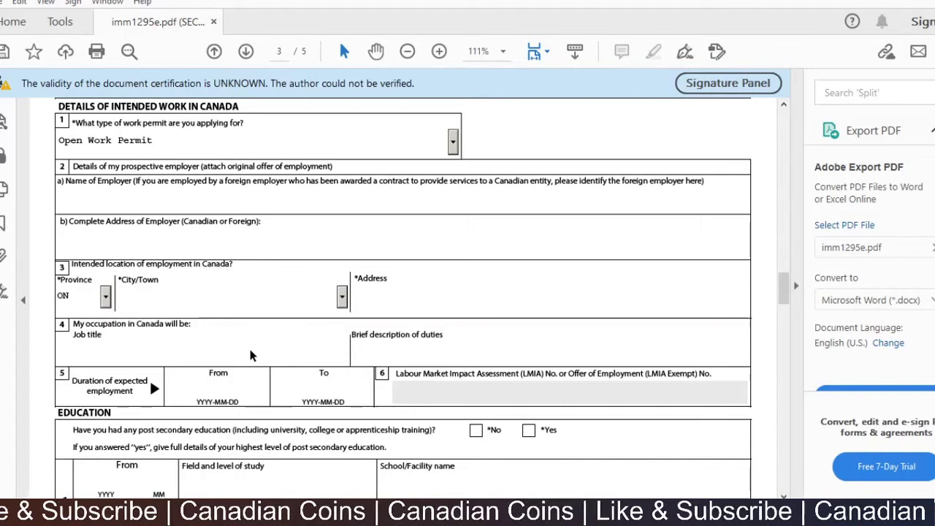
scroll(240, 351, "down", 3)
scroll(238, 355, "down", 2)
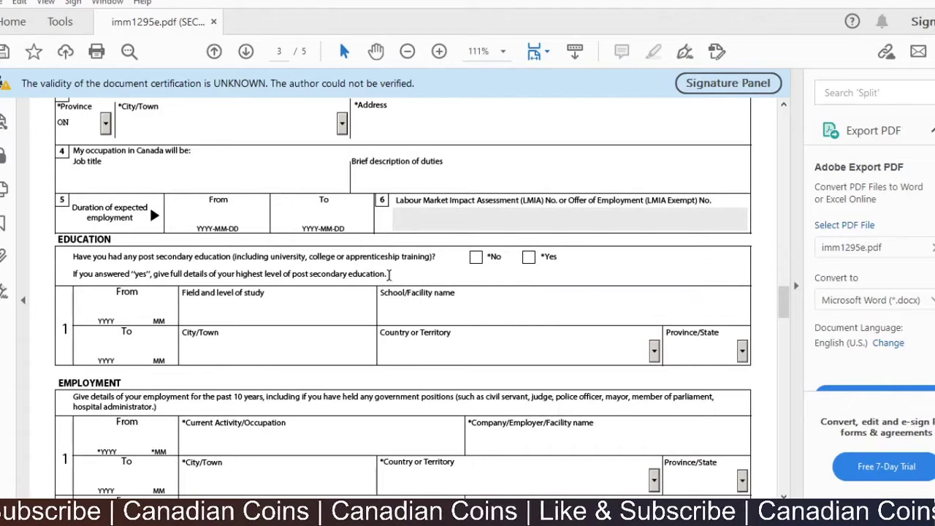
left_click(528, 258)
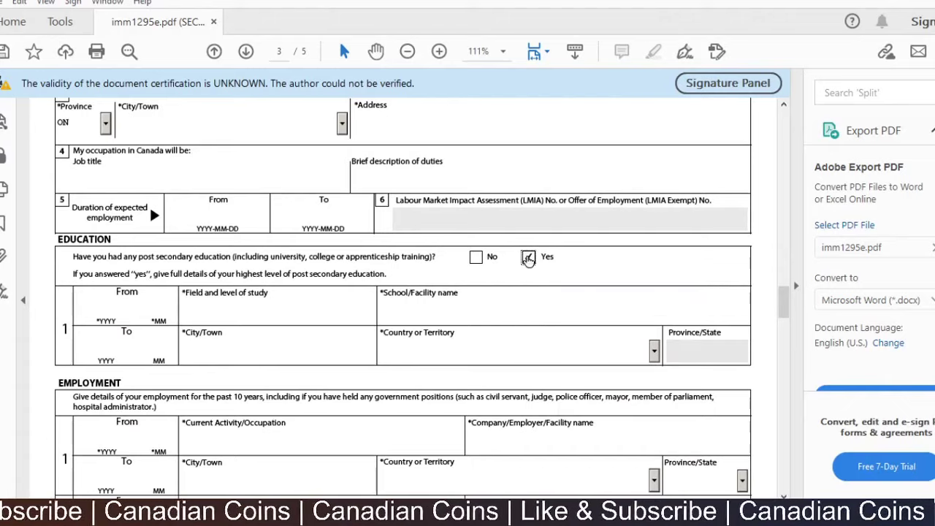
Answer No to background questions 1a and 1b on tuberculosis contact and physical or mental disorders
scroll(314, 309, "down", 3)
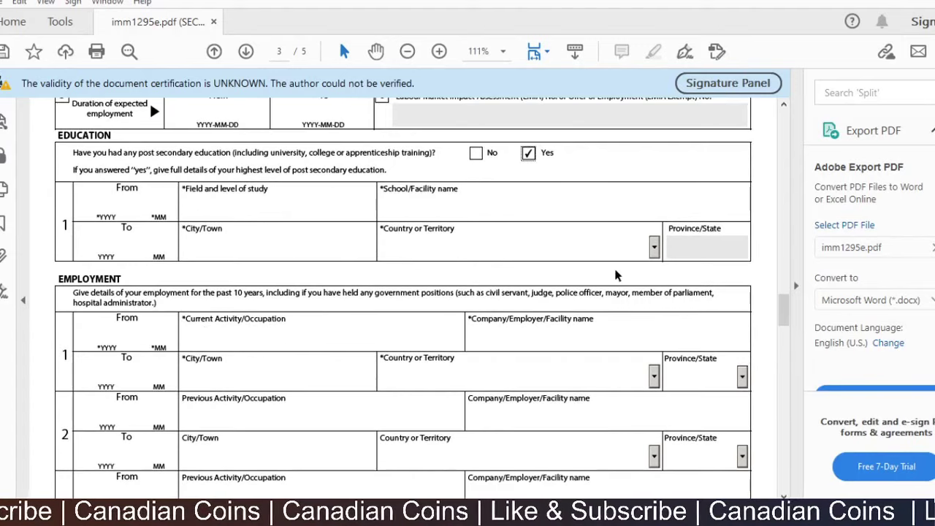
scroll(253, 332, "down", 1)
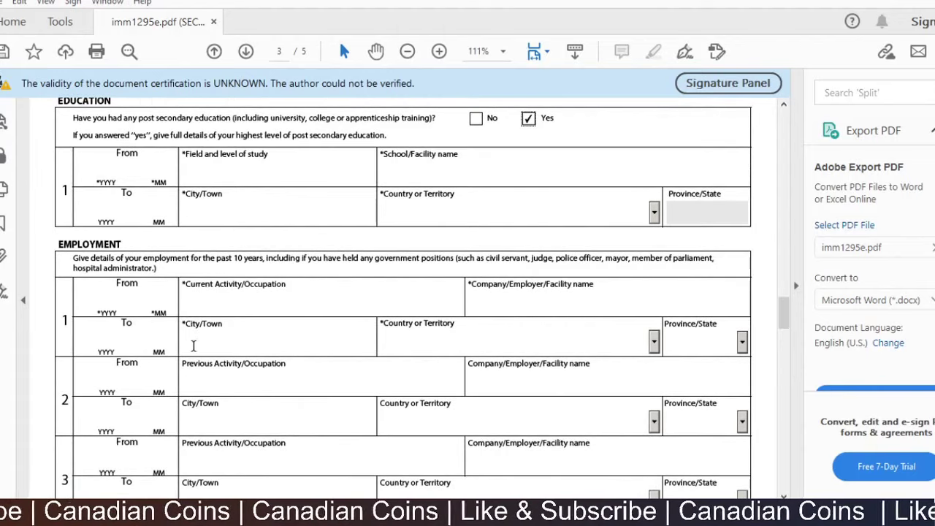
scroll(186, 345, "down", 10)
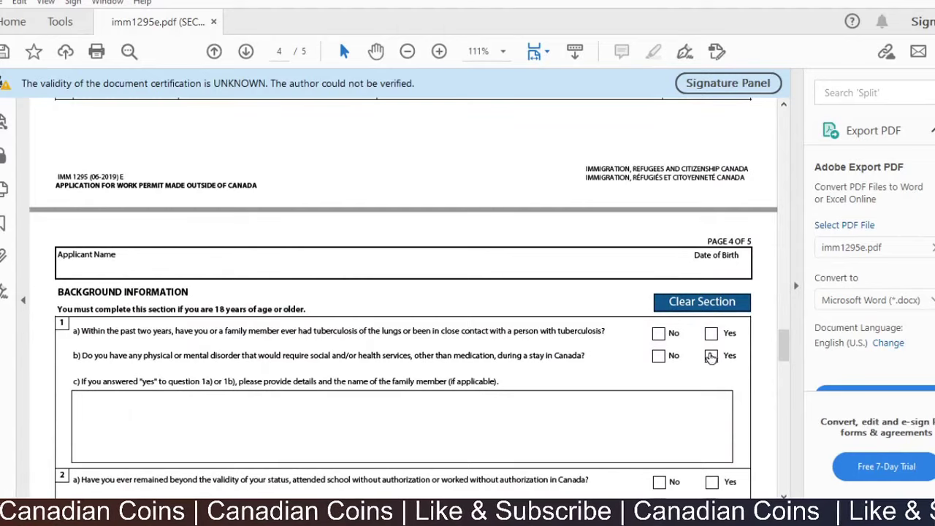
left_click(658, 336)
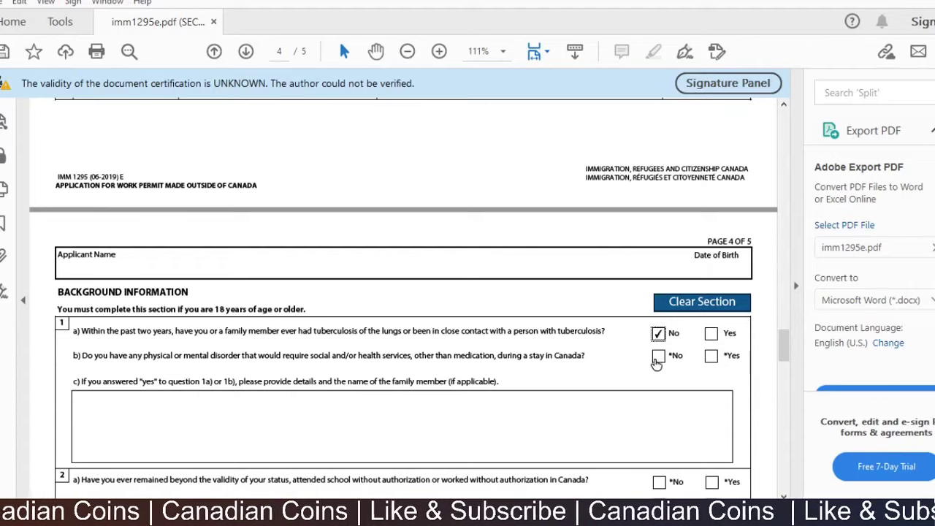
left_click(659, 358)
Answer No to background questions 2a, 2b and 2c on status violations, refused visas and previous applications to Canada
scroll(650, 358, "down", 3)
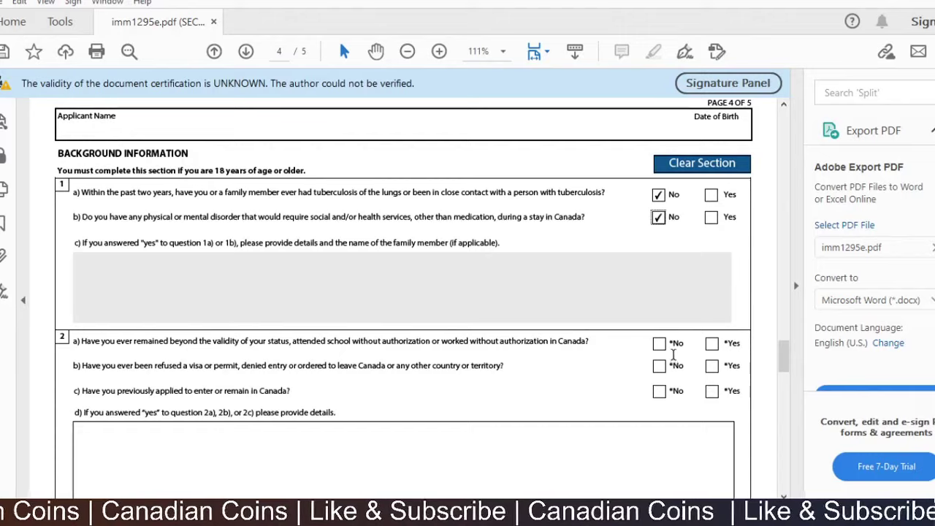
left_click(661, 345)
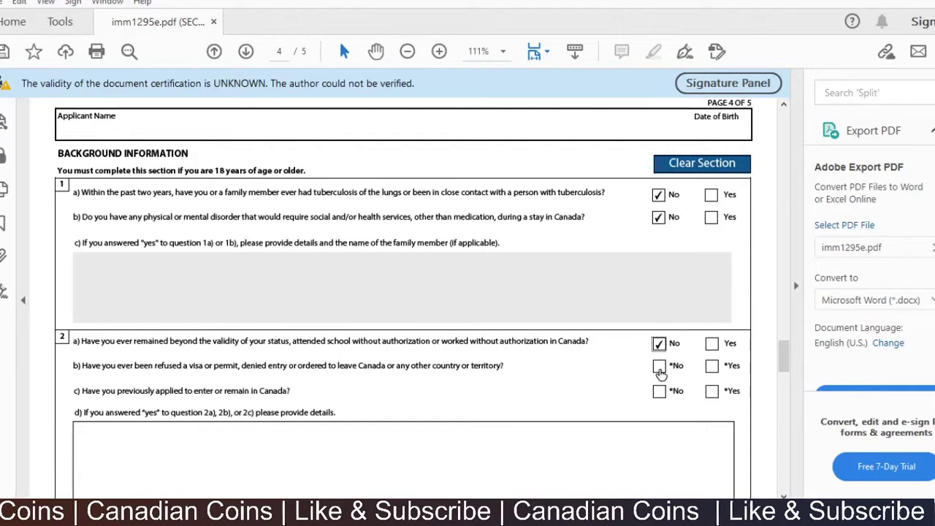
left_click(660, 368)
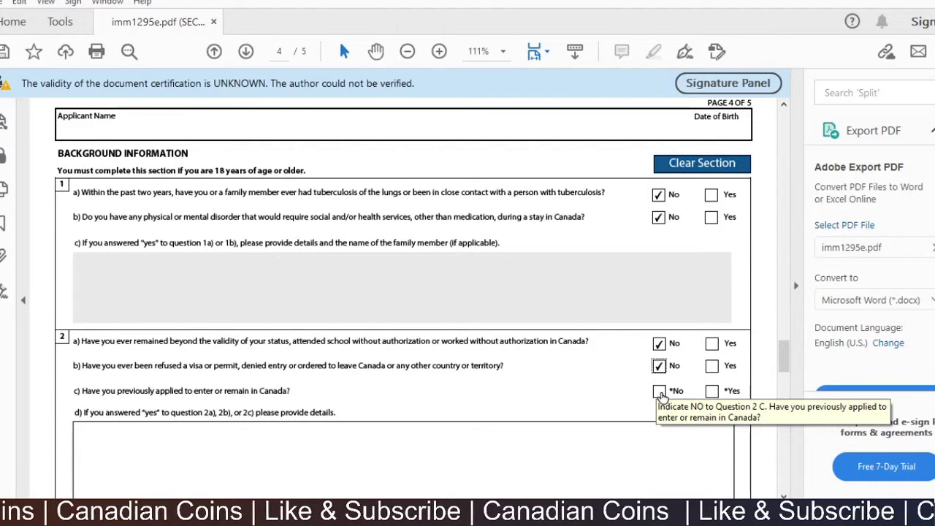
left_click(659, 393)
scroll(661, 392, "down", 2)
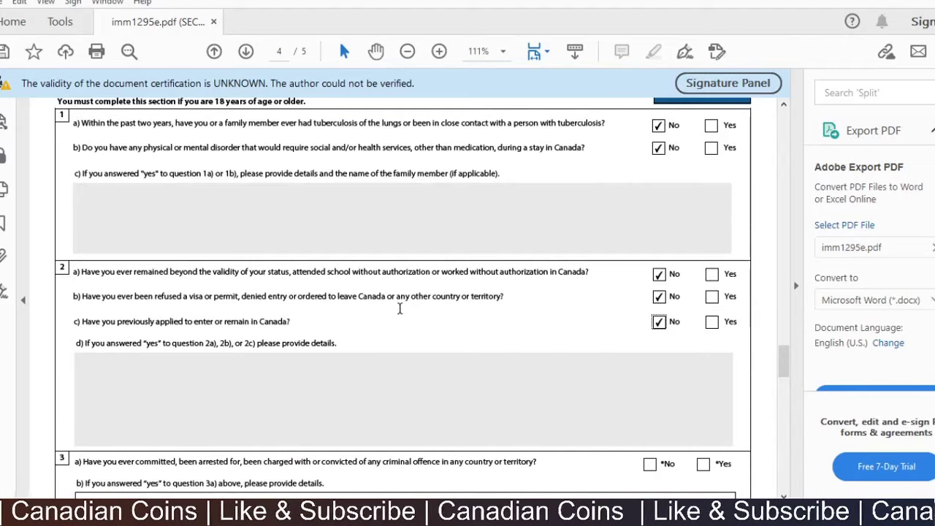
Try the answer Yes for question 2b about a refused visa or permit and set it back to No
left_click(712, 296)
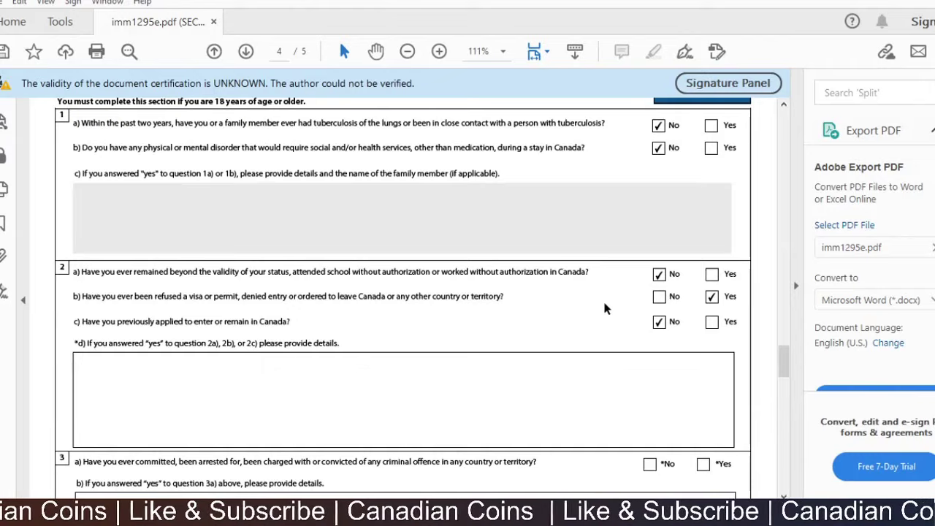
scroll(592, 316, "down", 3)
scroll(590, 319, "down", 2)
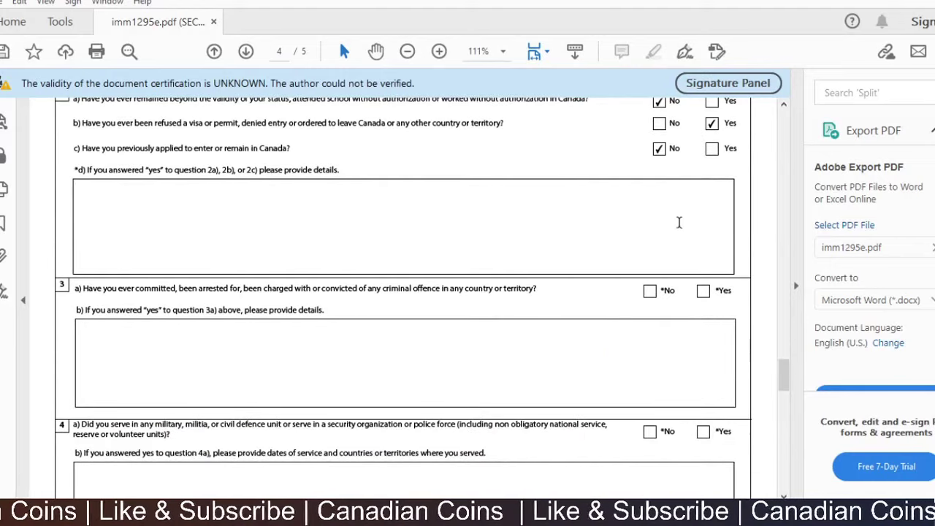
left_click(661, 125)
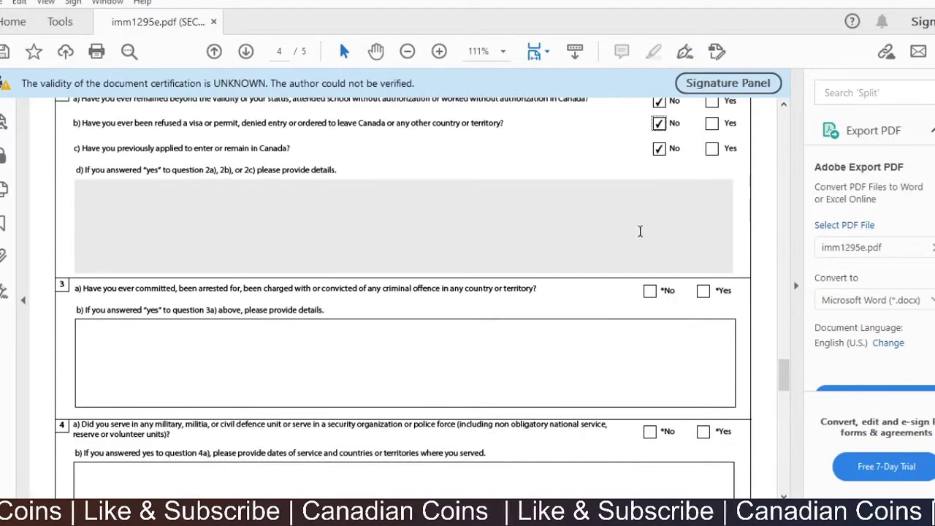
Answer No to background questions 3a, 4a, 5 and 6 on criminal offences, military service, violent organizations and ill treatment
left_click(651, 292)
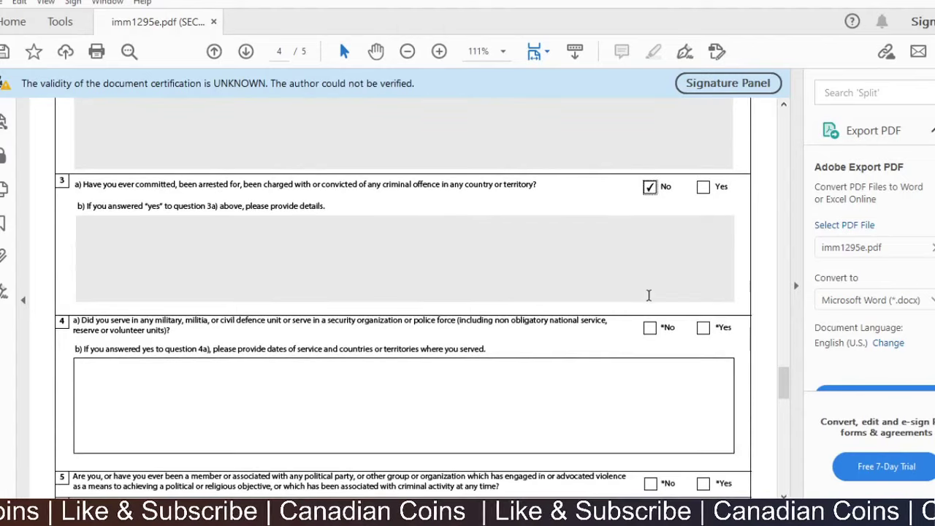
scroll(651, 294, "down", 3)
left_click(651, 330)
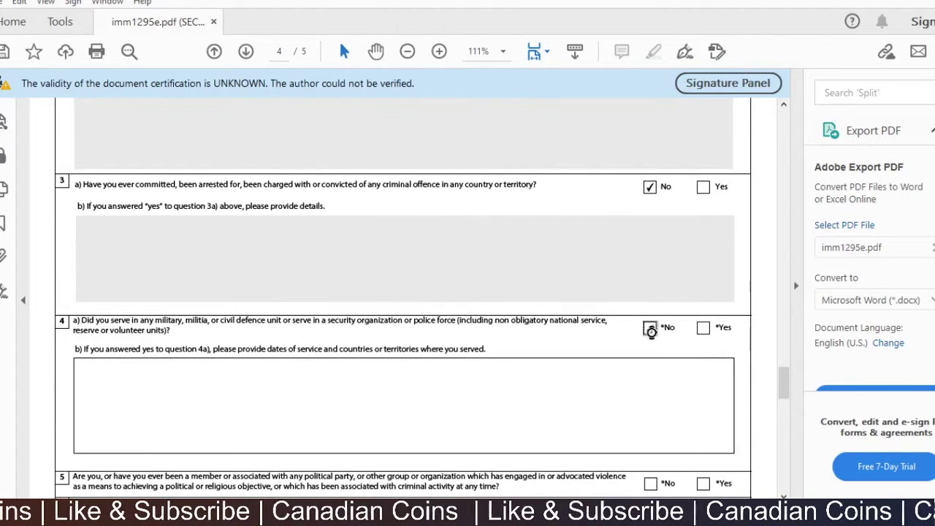
scroll(650, 332, "down", 2)
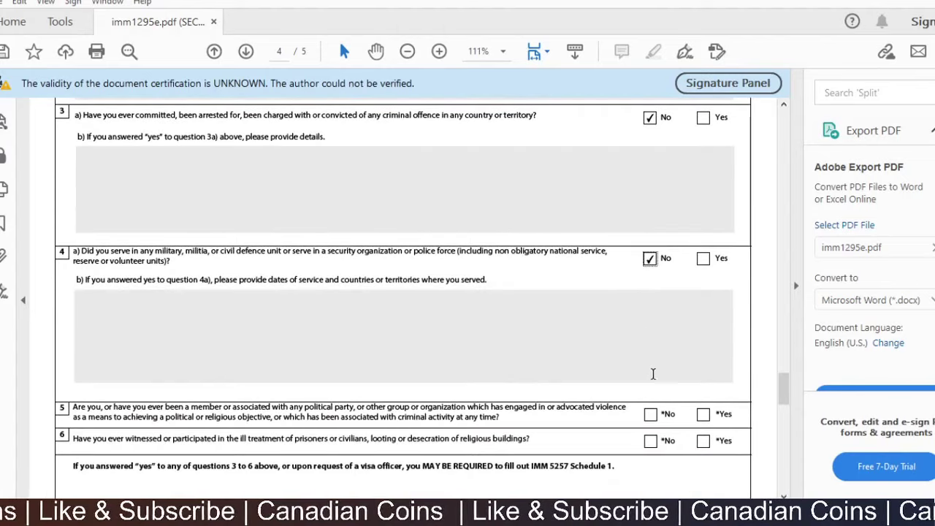
left_click(651, 415)
scroll(645, 401, "down", 2)
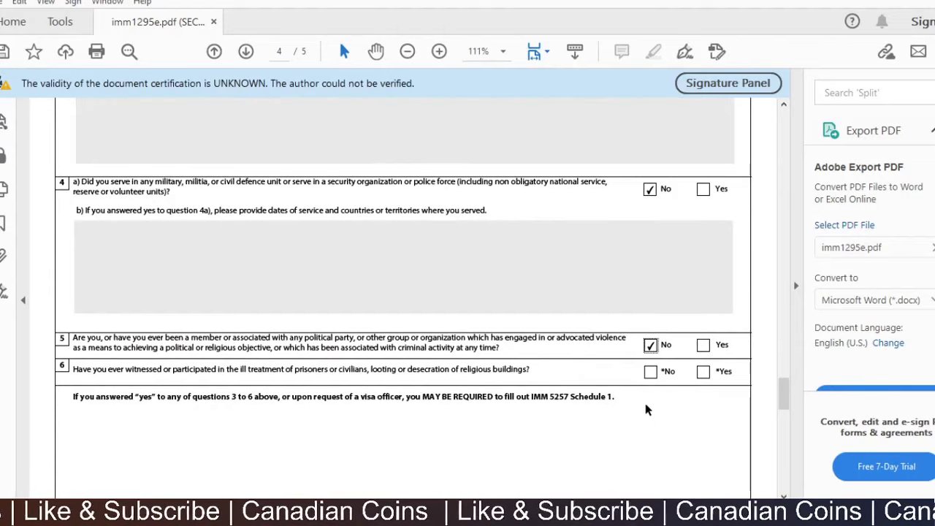
left_click(651, 371)
Enter "name" as the applicant's signature and set the signature date to 2021-03-06
scroll(632, 373, "down", 4)
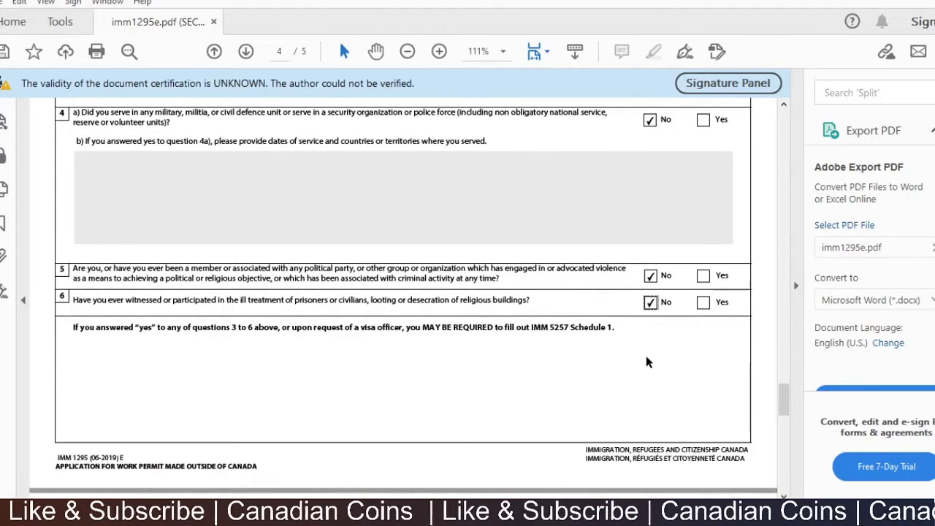
scroll(603, 351, "down", 2)
scroll(603, 351, "down", 9)
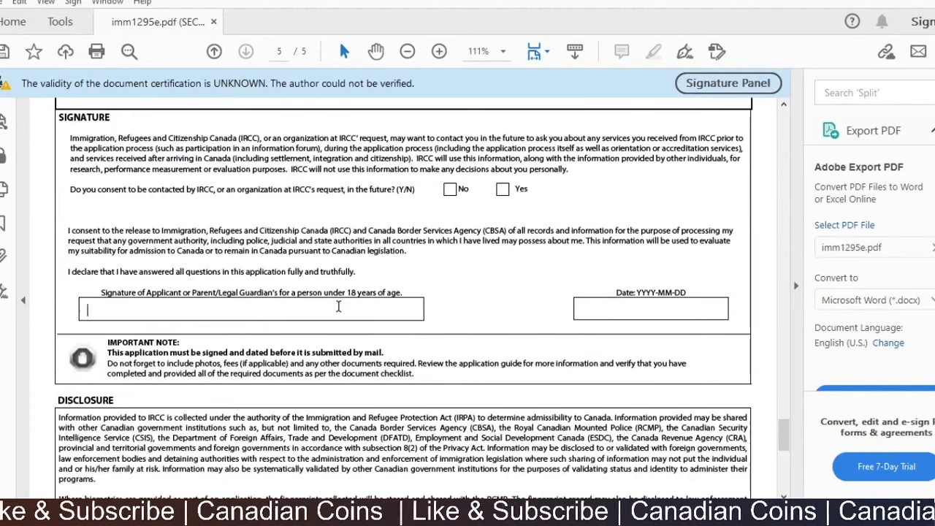
type("names")
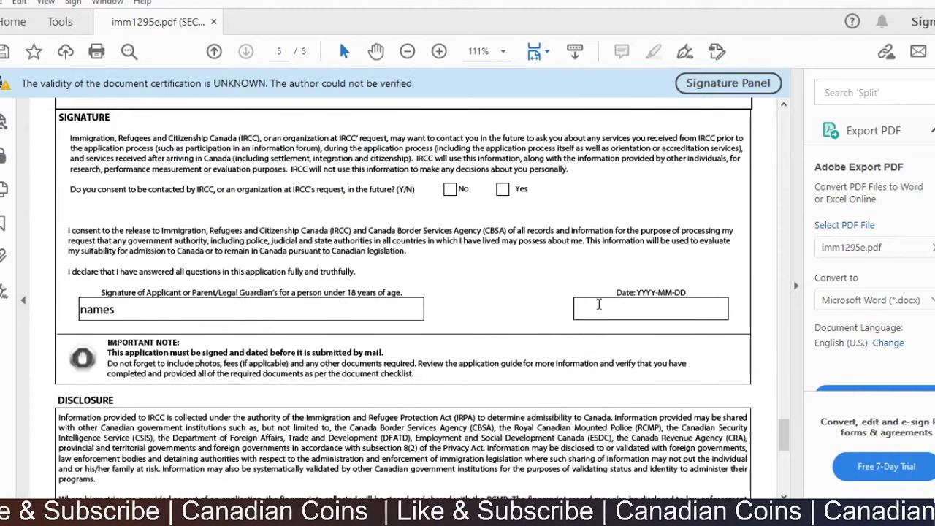
key("BackSpace")
left_click(655, 311)
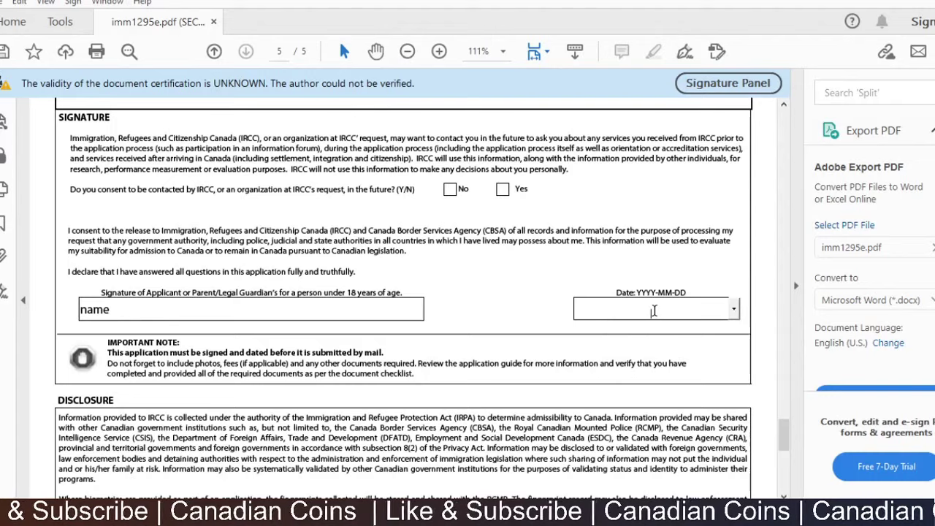
left_click(735, 309)
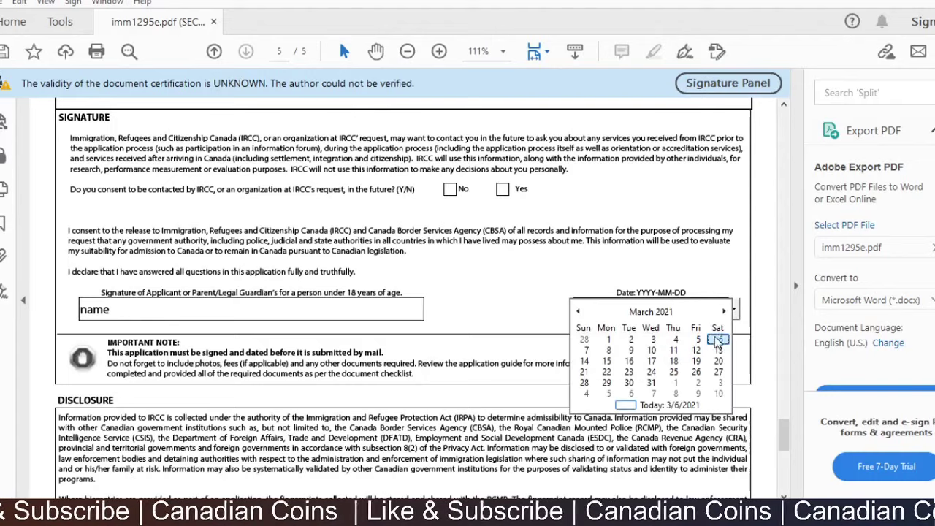
left_click(713, 339)
Validate the completed IMM1295 form and dismiss the resulting message
scroll(570, 301, "down", 2)
scroll(570, 301, "down", 5)
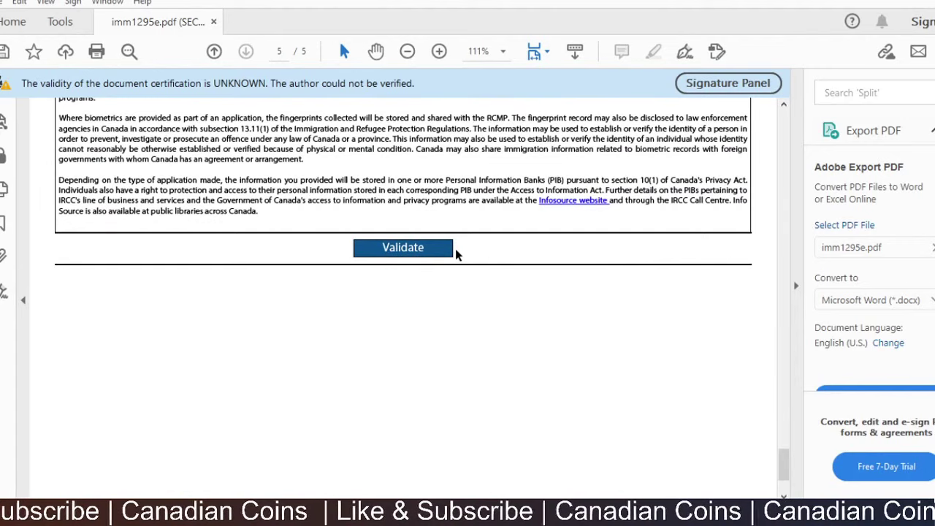
scroll(455, 249, "up", 1)
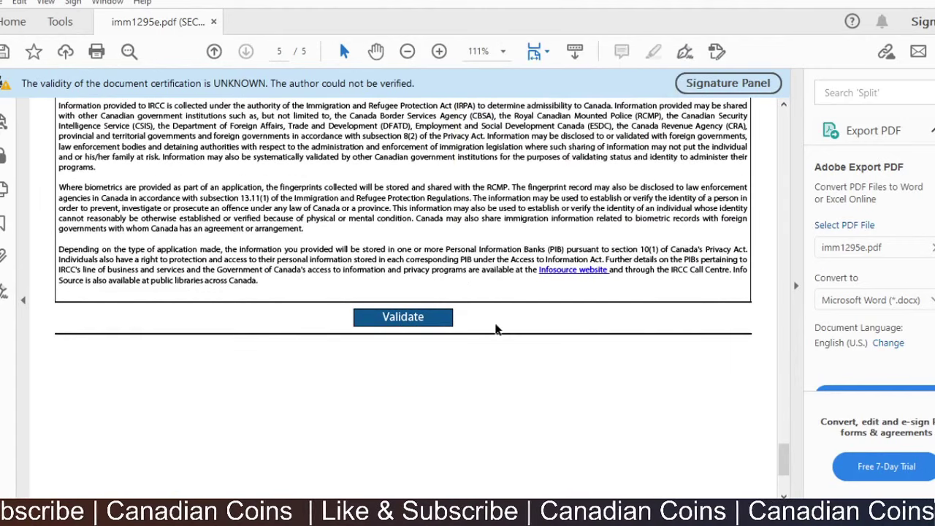
scroll(500, 324, "up", 3)
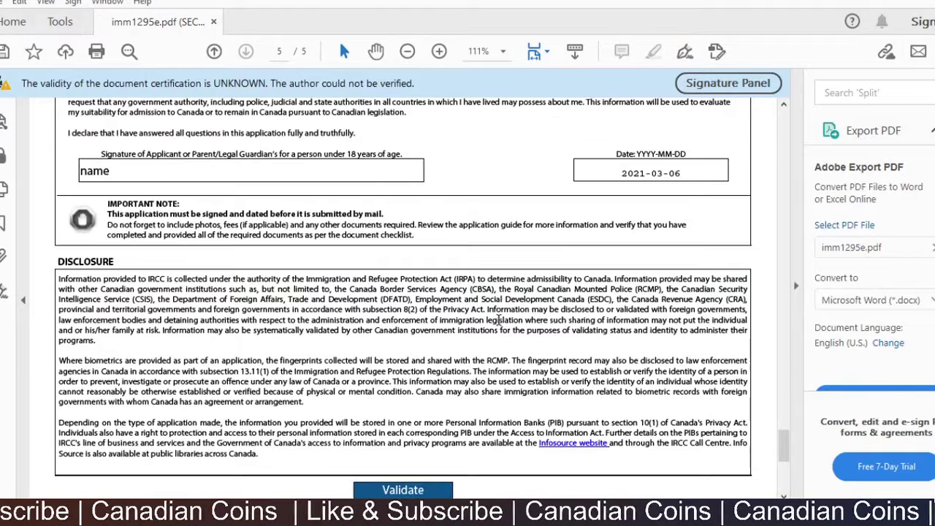
scroll(500, 323, "down", 2)
left_click(452, 352)
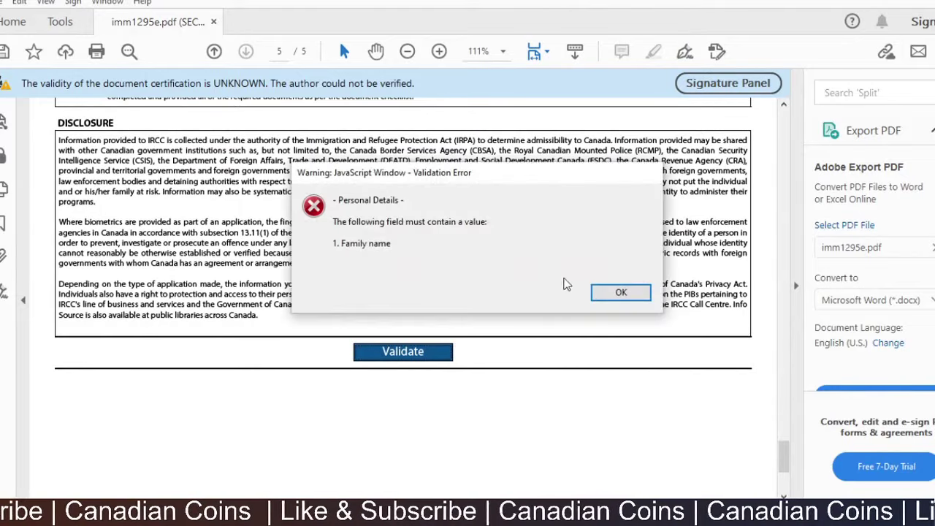
left_click(615, 299)
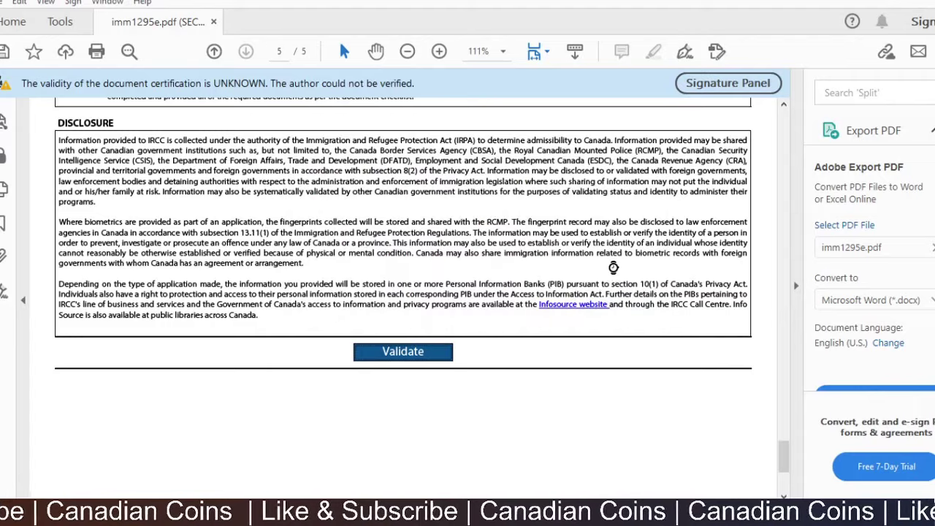
Review the highlighted required fields in the form and the supporting documents list on the IRCC page in the browser
scroll(582, 278, "down", 6)
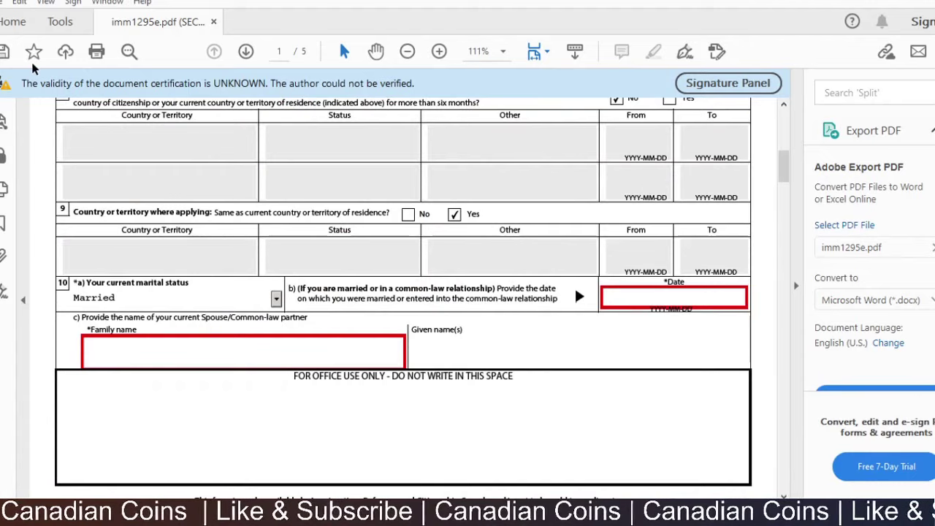
scroll(406, 293, "down", 5)
scroll(407, 294, "down", 11)
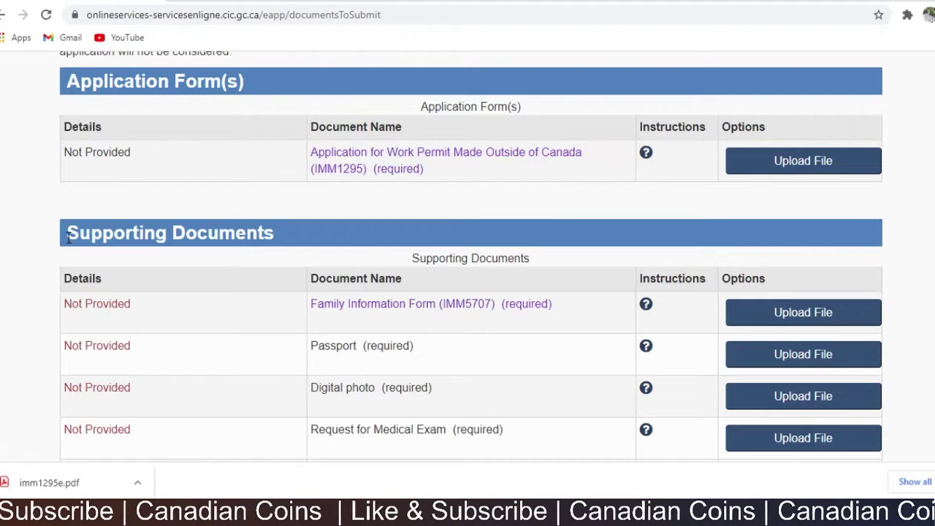
scroll(260, 234, "down", 1)
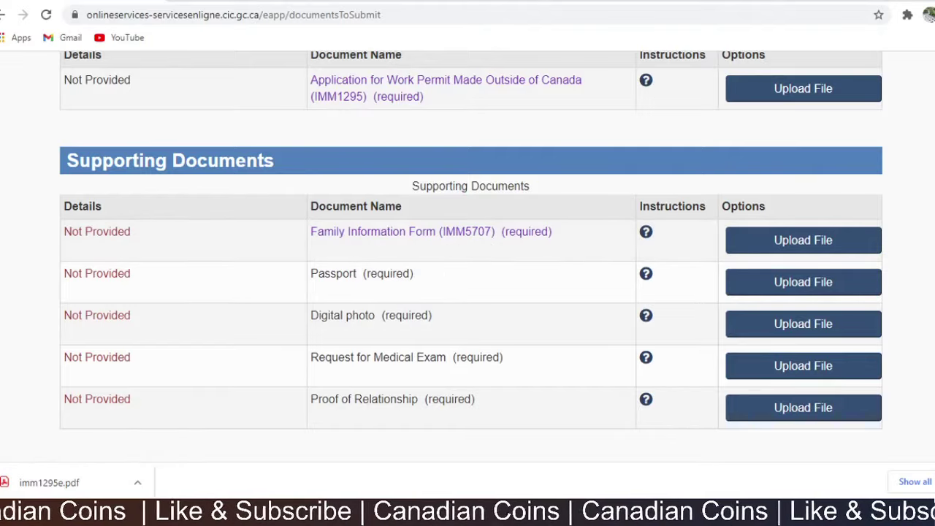
Switch to the Family Information form imm5707e.pdf in Adobe Acrobat and examine its heading on the first page
mouse_move(462, 512)
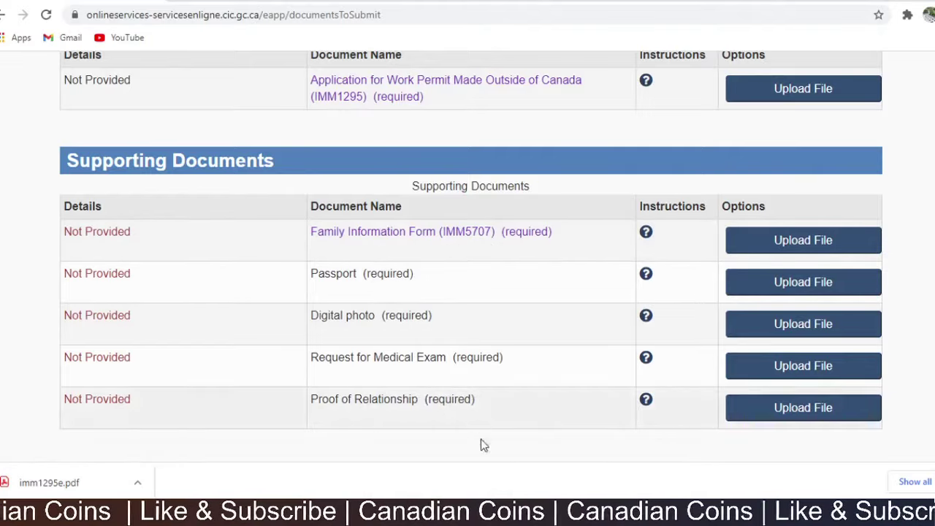
key("alt+Tab")
scroll(287, 122, "up", 3)
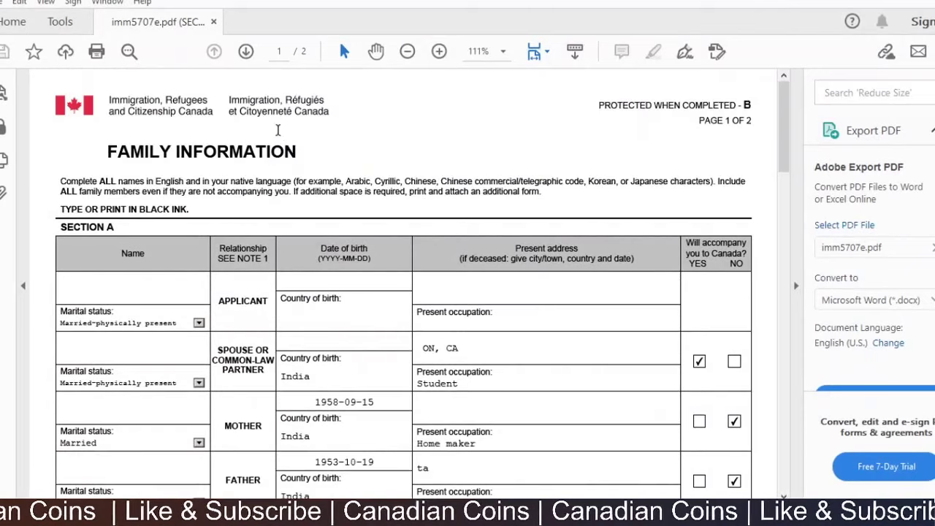
left_click_drag(108, 151, 306, 156)
left_click(321, 150)
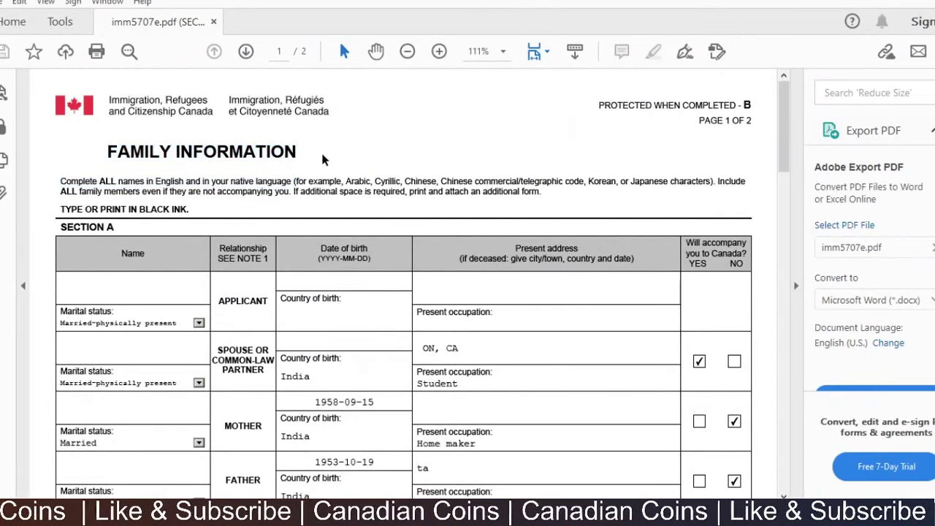
Review Section A of imm5707e.pdf, examining the applicant, spouse, mother, father and parent rows and the Note 1 declaration
scroll(320, 150, "down", 1)
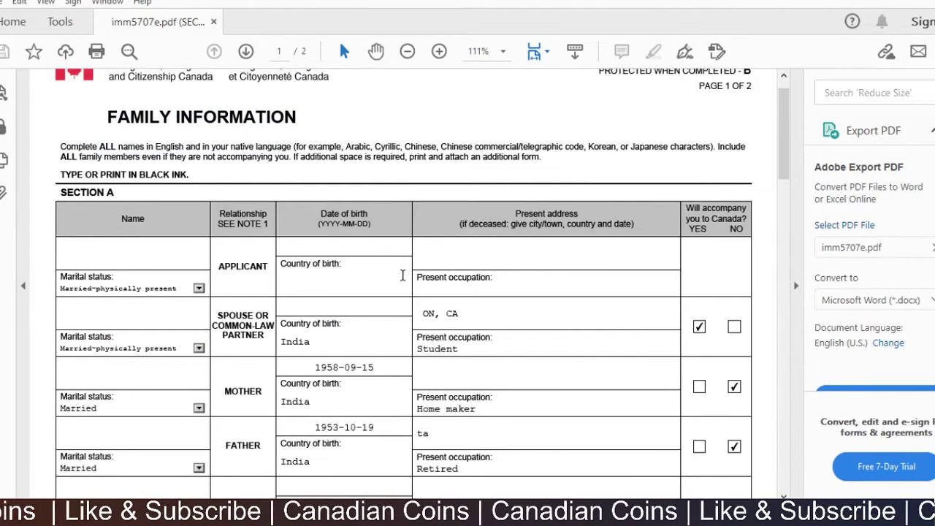
scroll(410, 285, "down", 1)
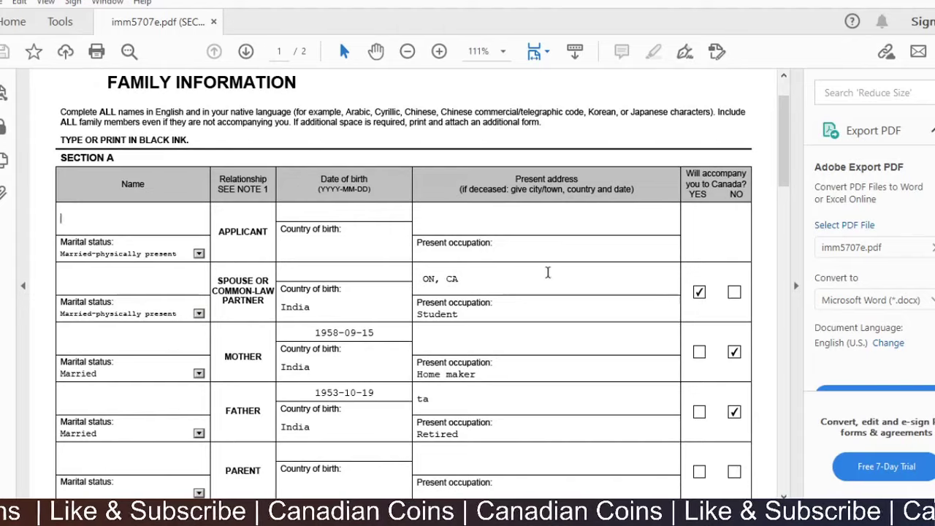
key("Tab")
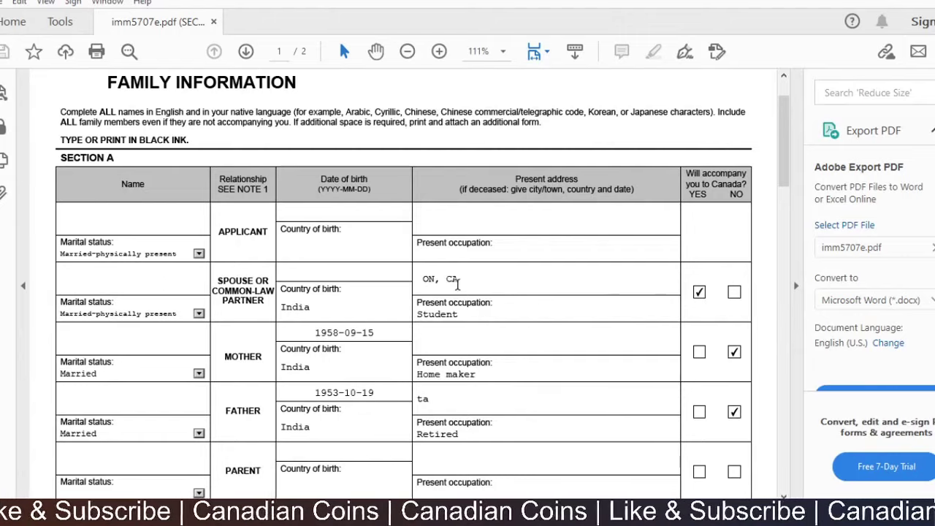
left_click(426, 279)
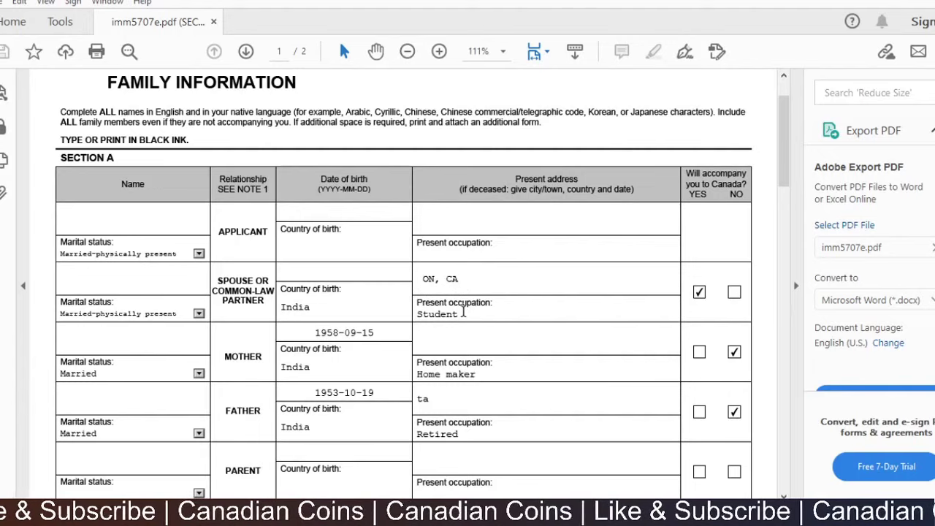
scroll(462, 311, "down", 1)
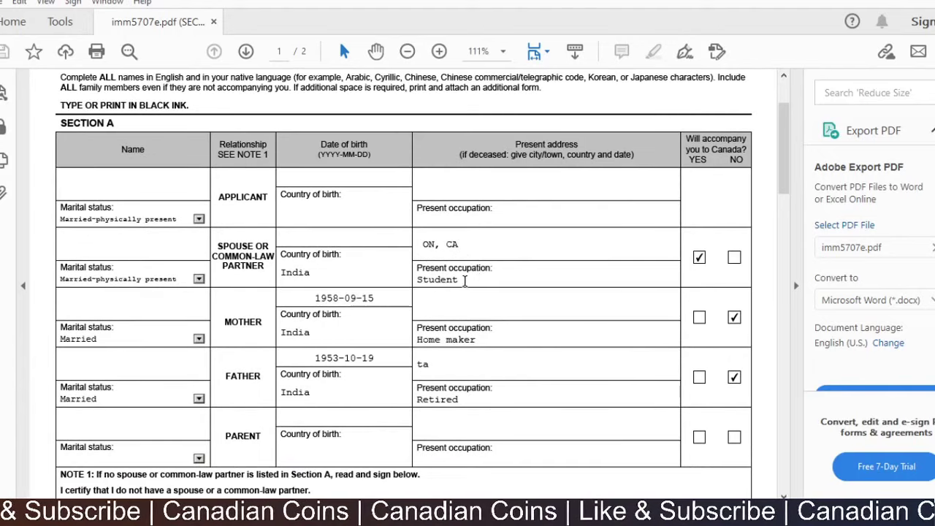
scroll(177, 302, "down", 1)
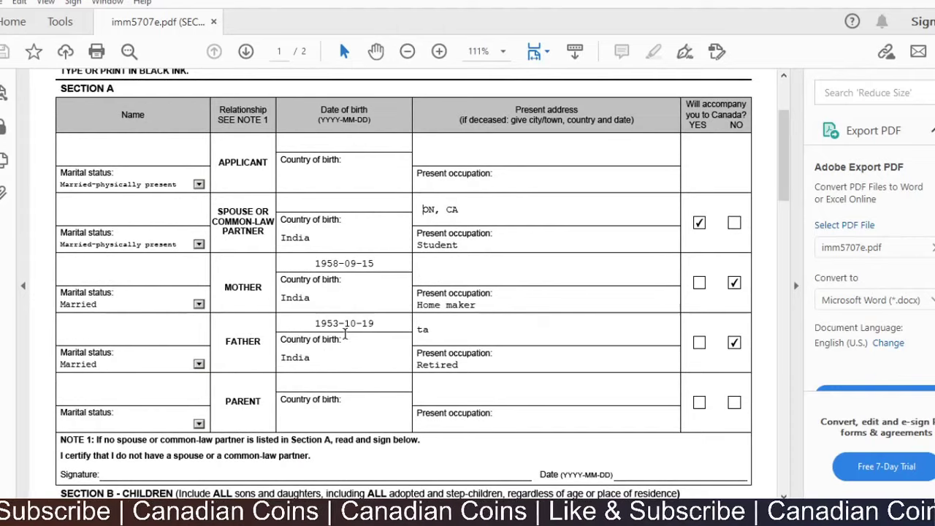
scroll(344, 393, "down", 2)
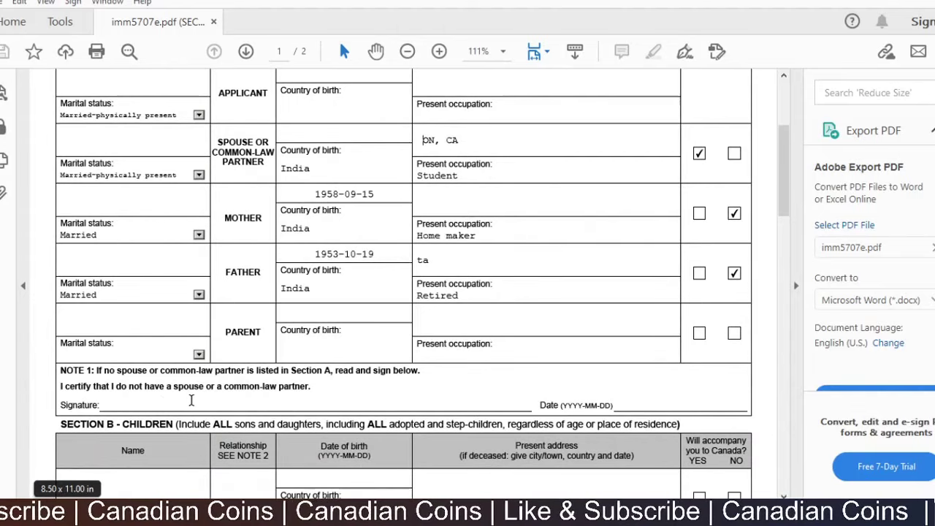
Review the Section B children table, the Note 2 declaration, the Section C certification and the form's instructions in imm5707e.pdf
scroll(191, 400, "down", 3)
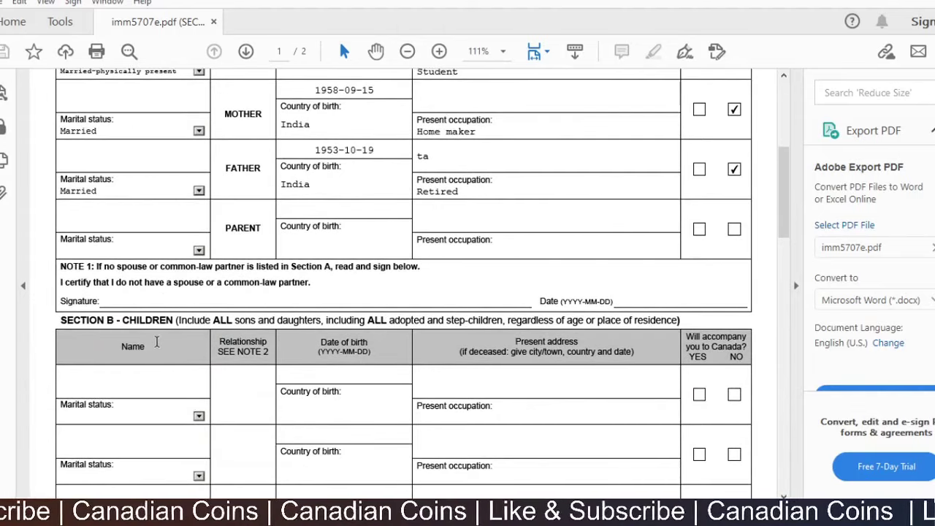
scroll(156, 344, "down", 2)
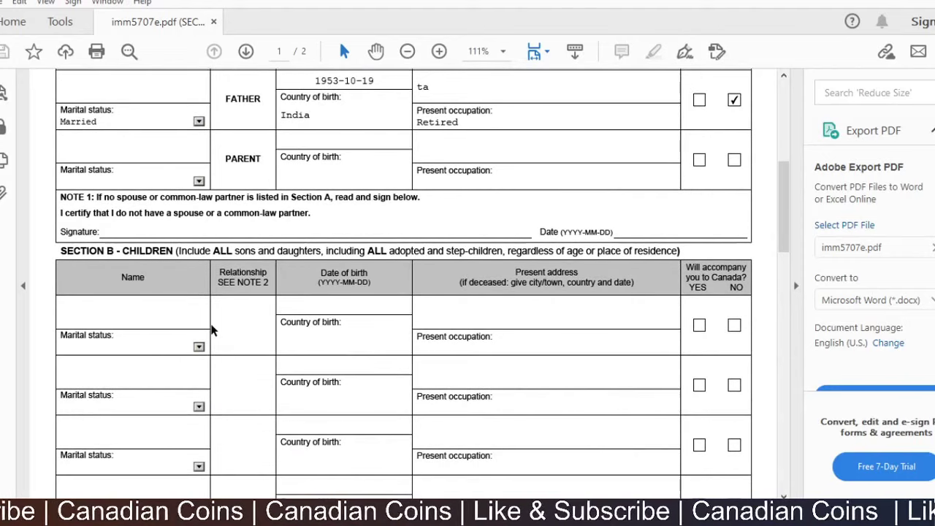
scroll(212, 330, "down", 1)
scroll(196, 262, "down", 2)
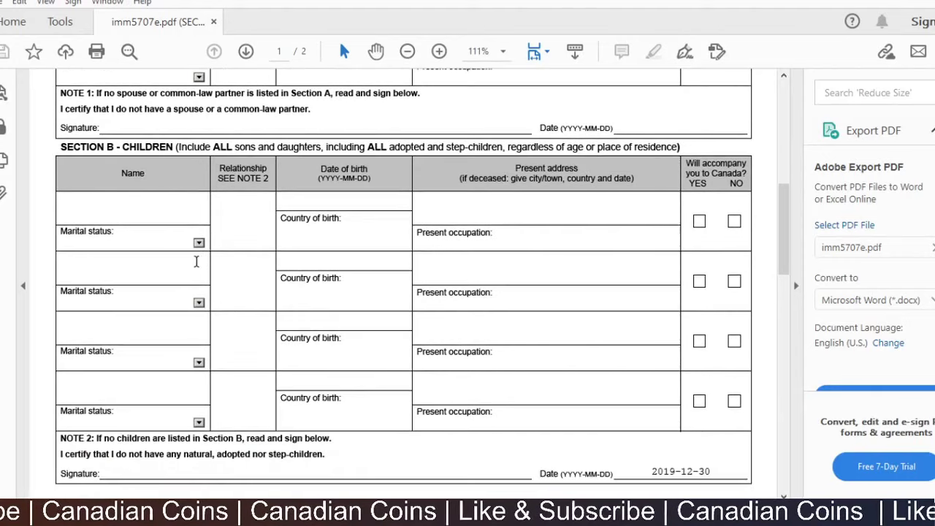
scroll(237, 313, "down", 2)
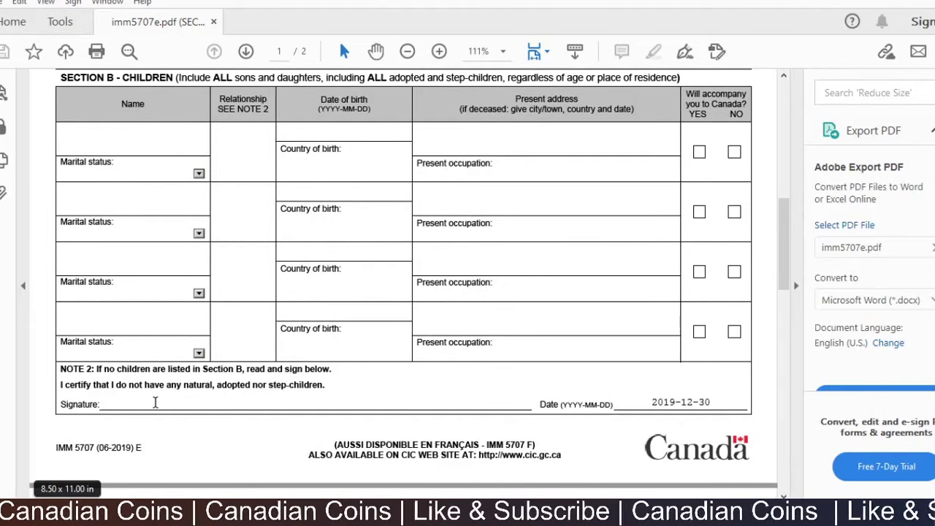
scroll(157, 400, "down", 4)
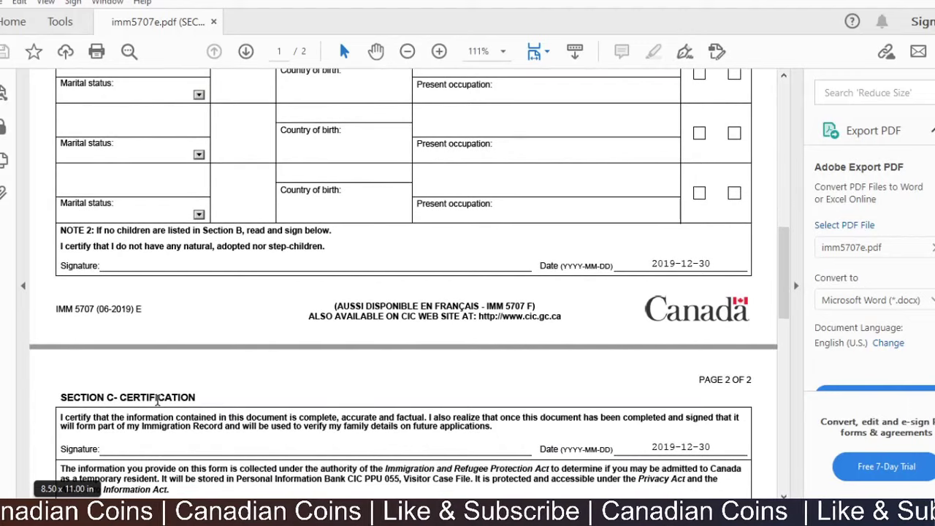
scroll(157, 400, "down", 4)
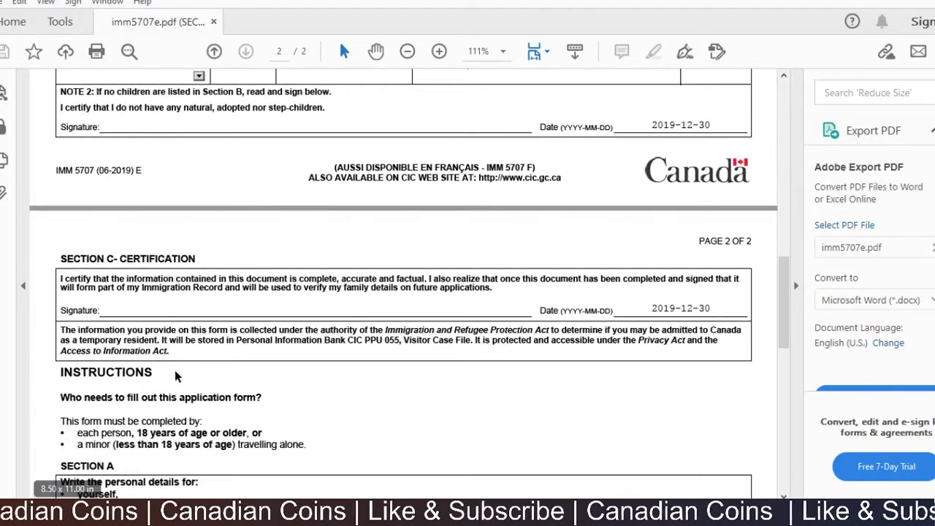
scroll(157, 330, "down", 6)
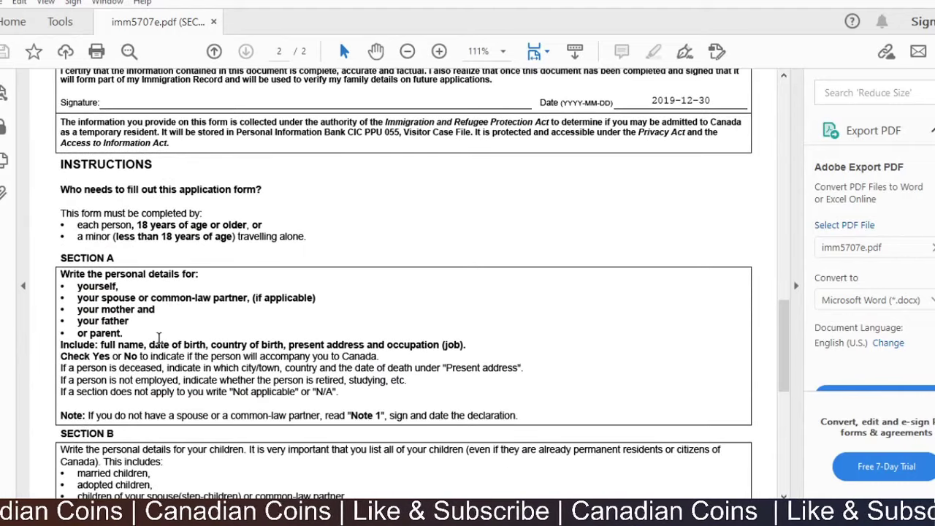
scroll(157, 338, "up", 18)
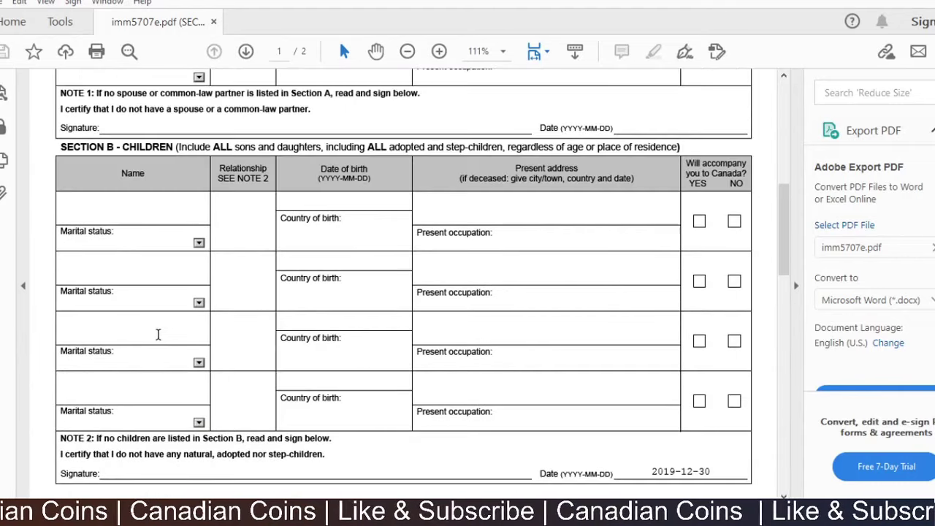
scroll(158, 338, "up", 9)
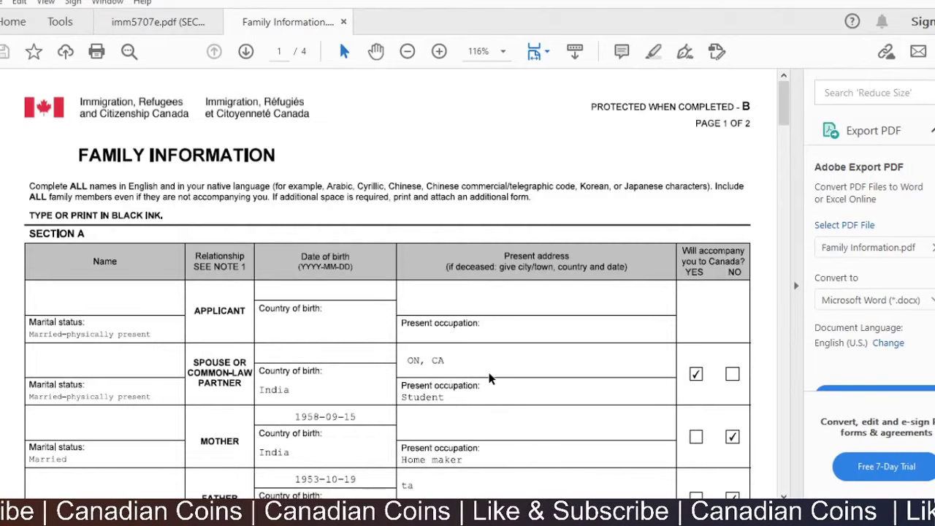
Look through the family form pages in Family Information.pdf, from Section A to the end of the page 2 instructions
scroll(490, 379, "down", 4)
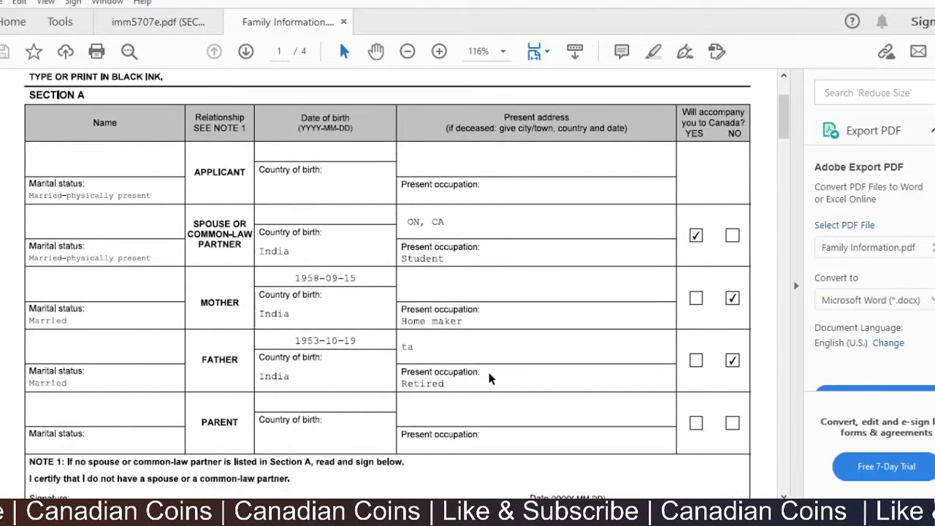
scroll(489, 378, "down", 15)
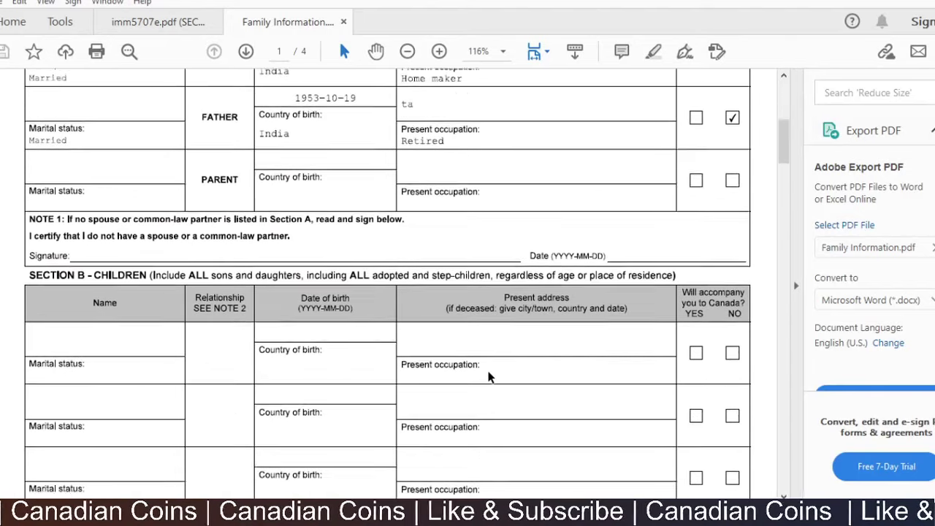
scroll(489, 379, "down", 3)
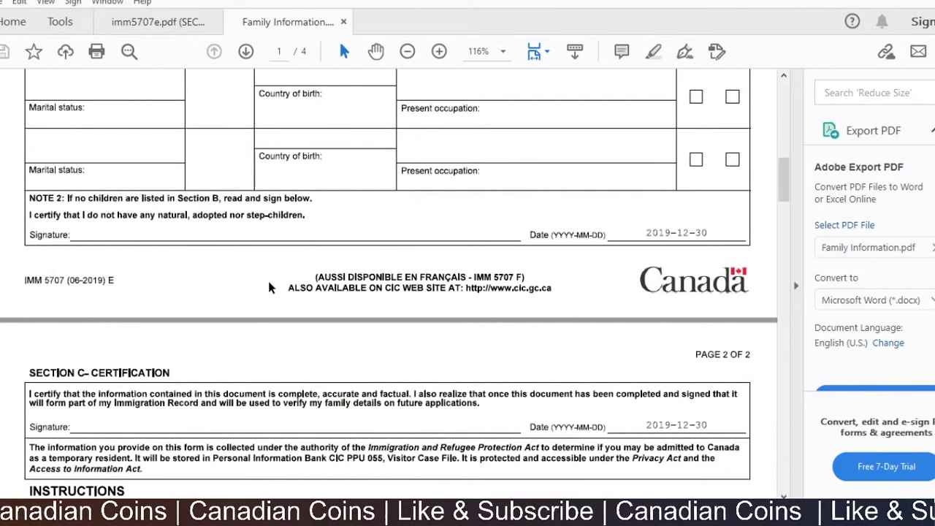
scroll(269, 288, "down", 7)
scroll(269, 289, "down", 9)
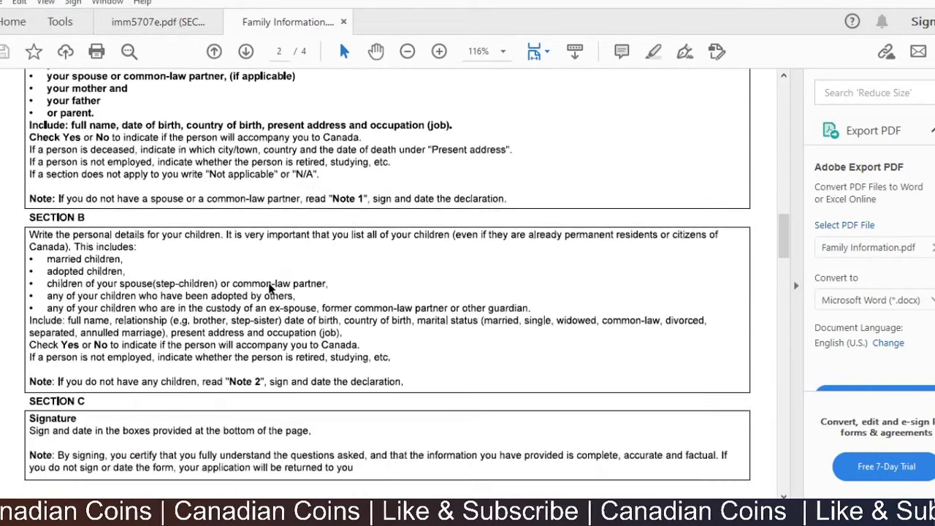
scroll(269, 290, "down", 12)
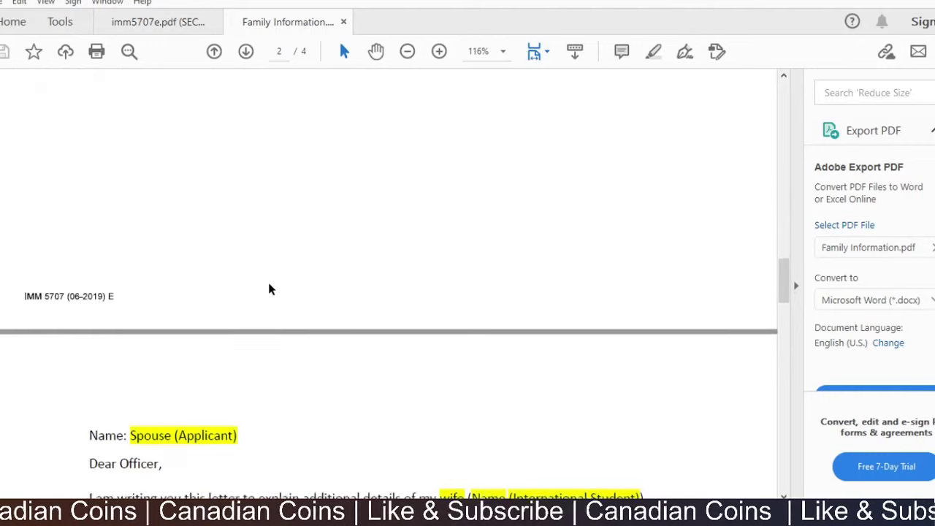
Read the explanation letter on page 3 of Family Information.pdf, including the student's attached documents and the employment proof list
scroll(268, 289, "down", 2)
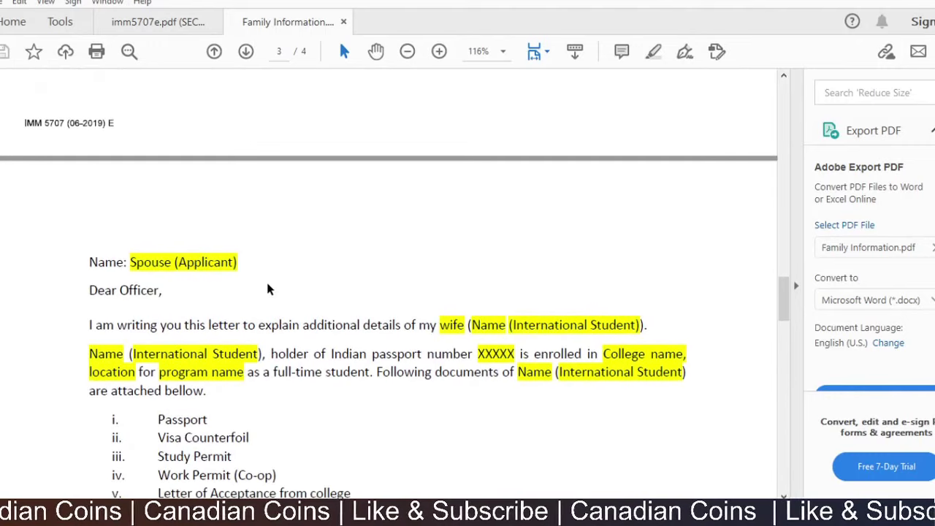
scroll(266, 285, "down", 2)
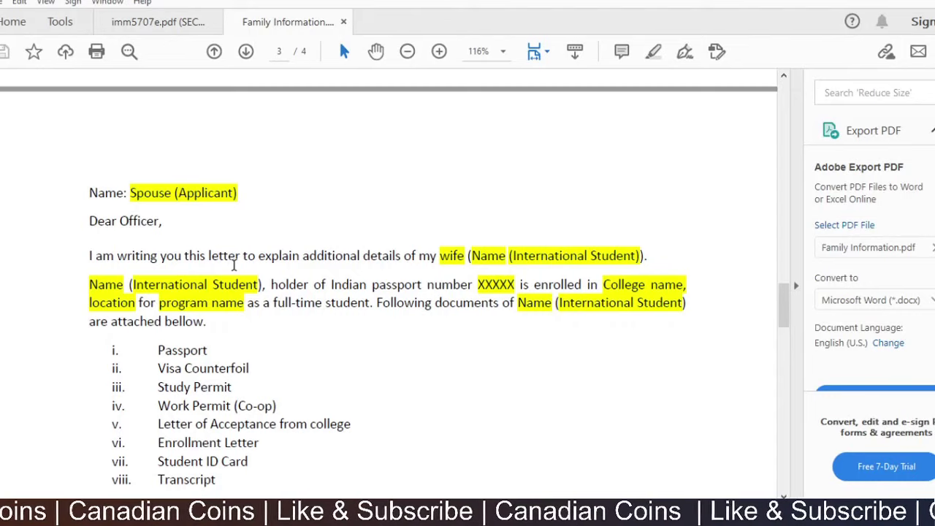
scroll(234, 266, "down", 1)
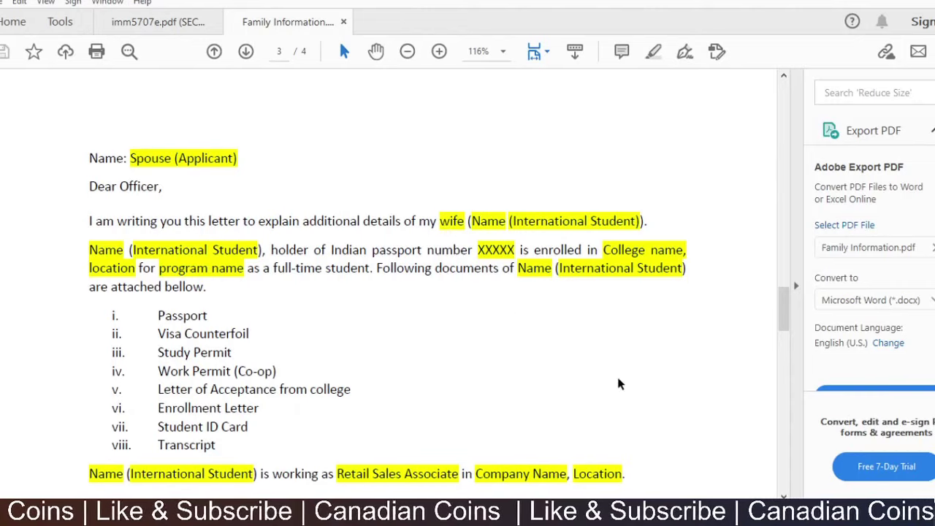
scroll(551, 314, "down", 1)
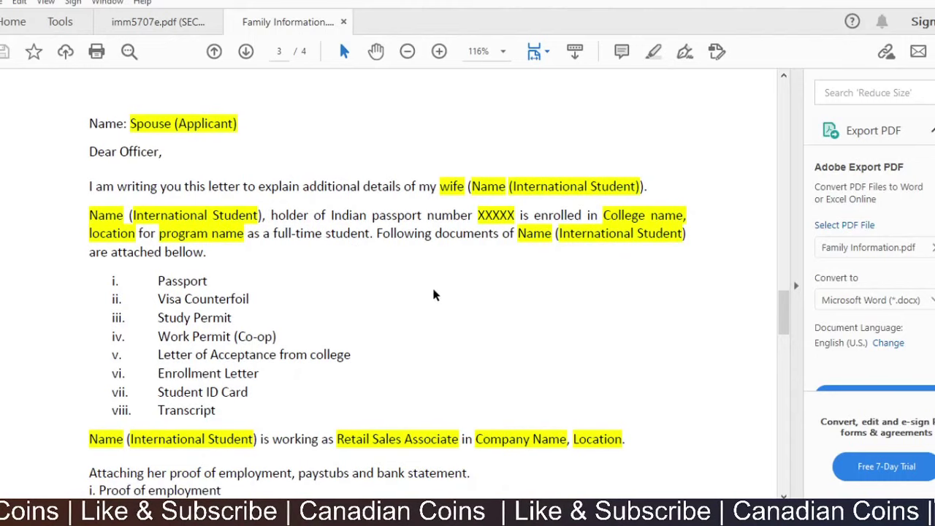
scroll(433, 295, "down", 3)
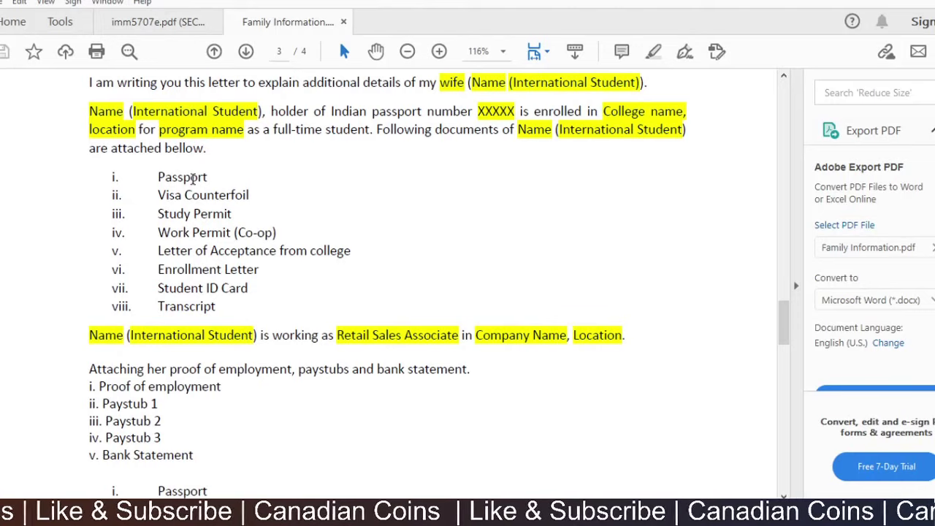
scroll(200, 216, "down", 1)
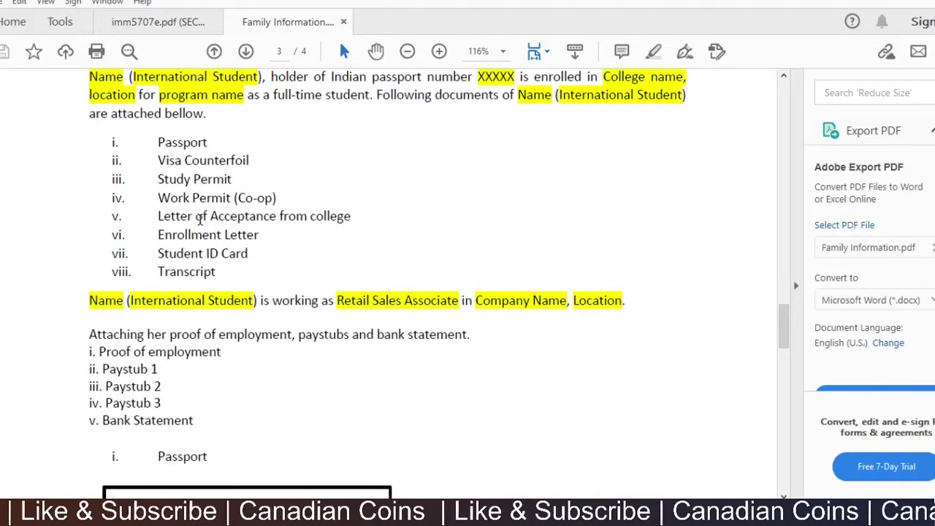
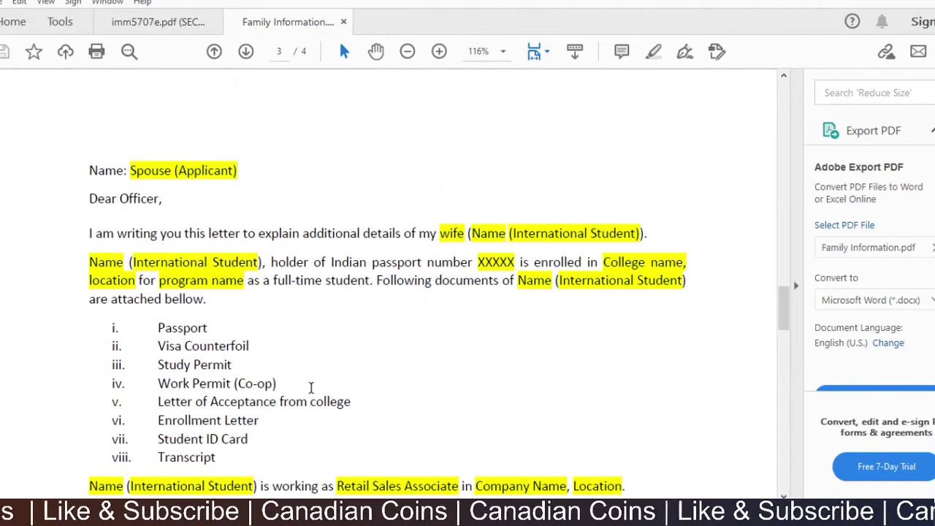
Switch to the IRCC document checklist in Chrome, view the instructions for Request for Medical Exam, and close them
mouse_move(395, 515)
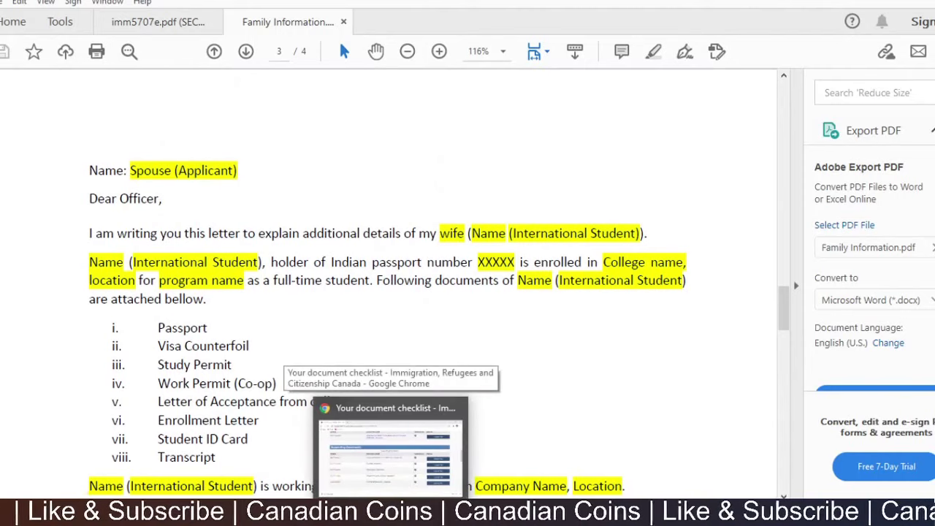
left_click(407, 427)
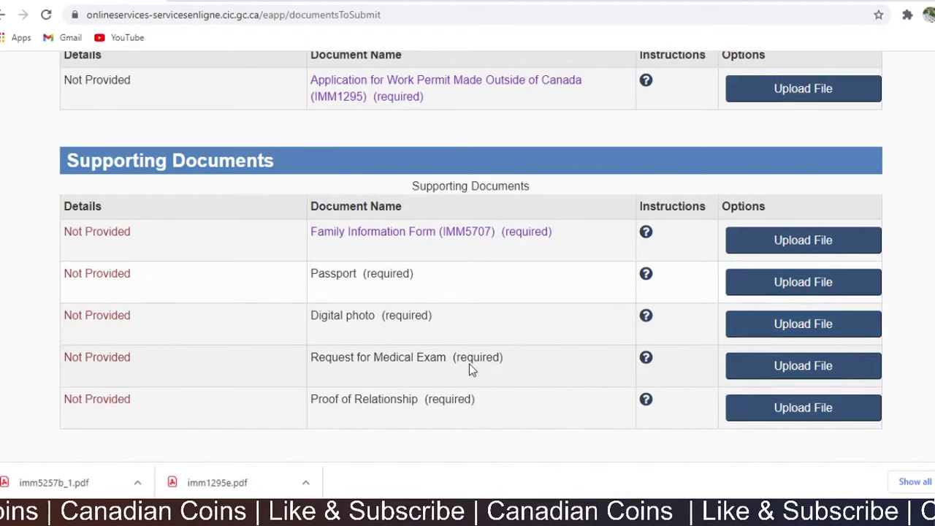
left_click(647, 362)
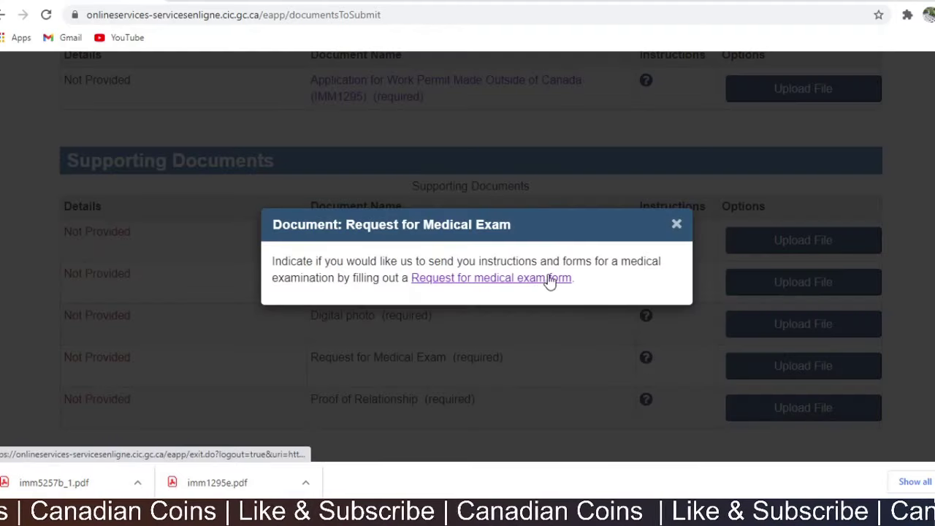
left_click(675, 223)
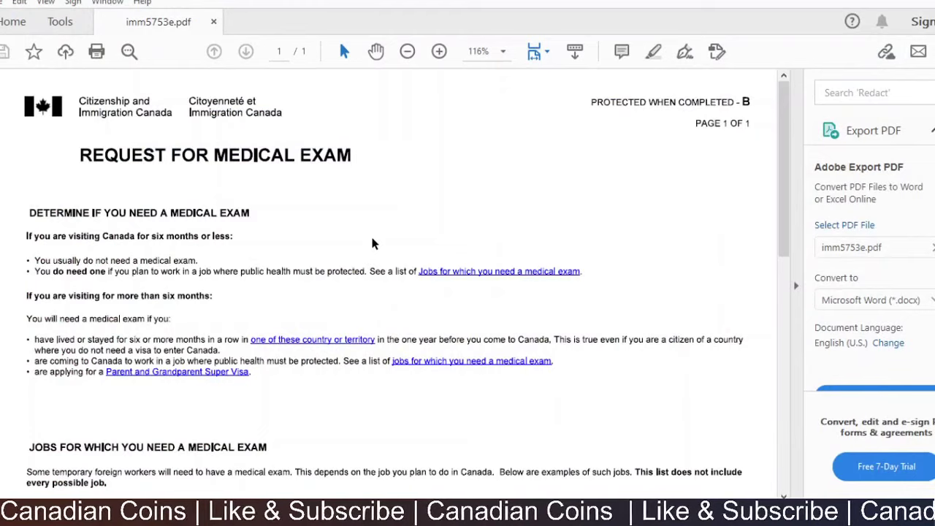
Review the Request for Medical Exam form imm5753e.pdf in Adobe Acrobat through to the "Do you need a medical exam?" question
scroll(373, 244, "down", 3)
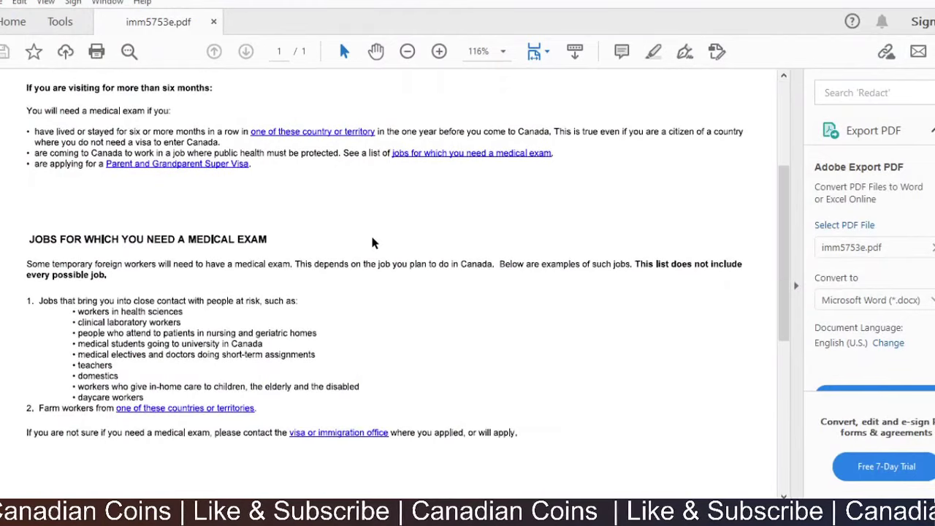
scroll(373, 244, "down", 4)
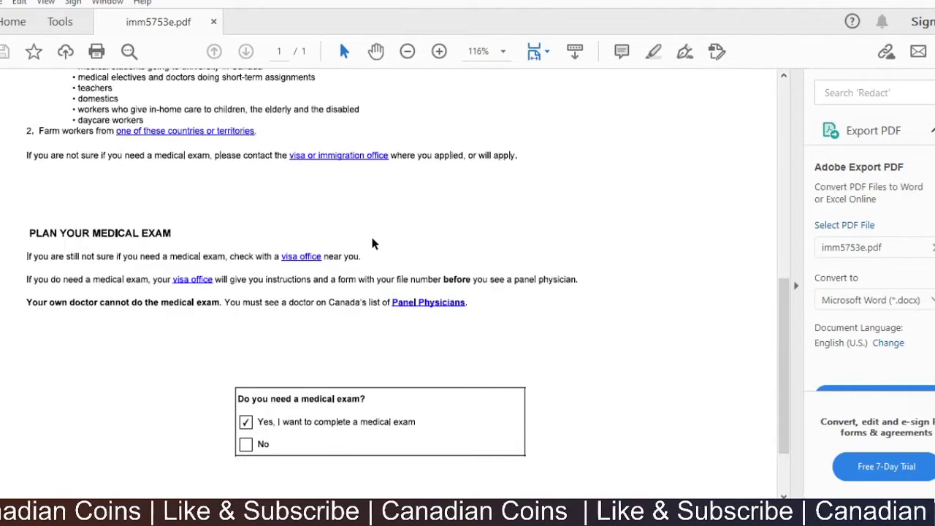
scroll(372, 243, "down", 1)
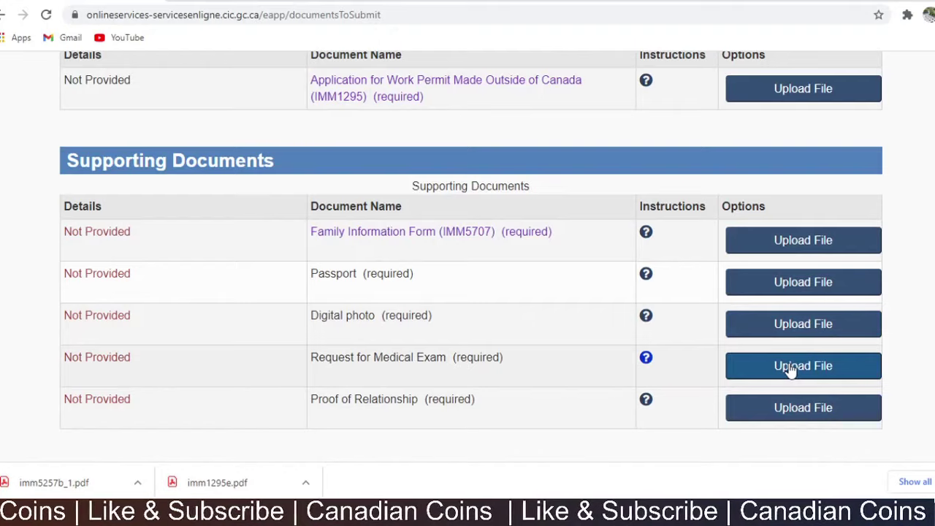
Switch from the IRCC document checklist to the Proof of Relationship letter in Word and read it through to the ATTACH placeholders
scroll(789, 371, "down", 1)
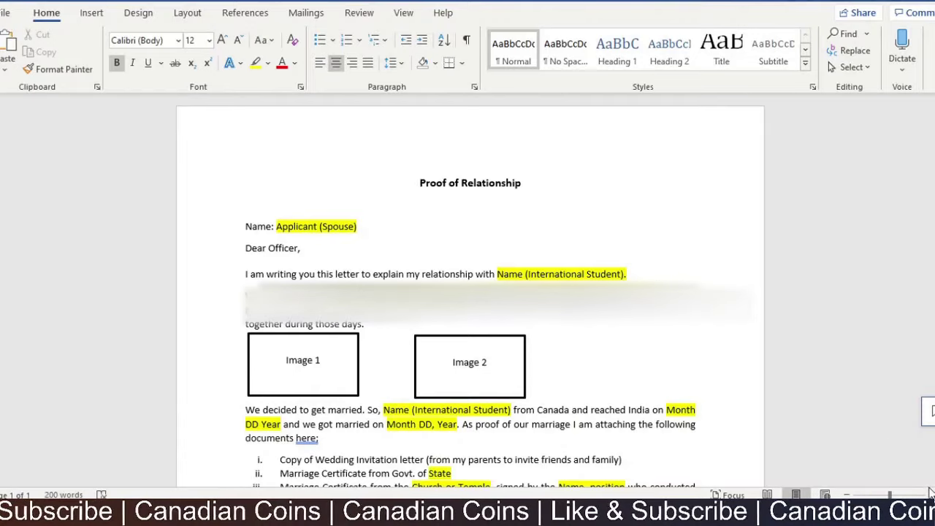
scroll(884, 465, "up", 2, "ctrl")
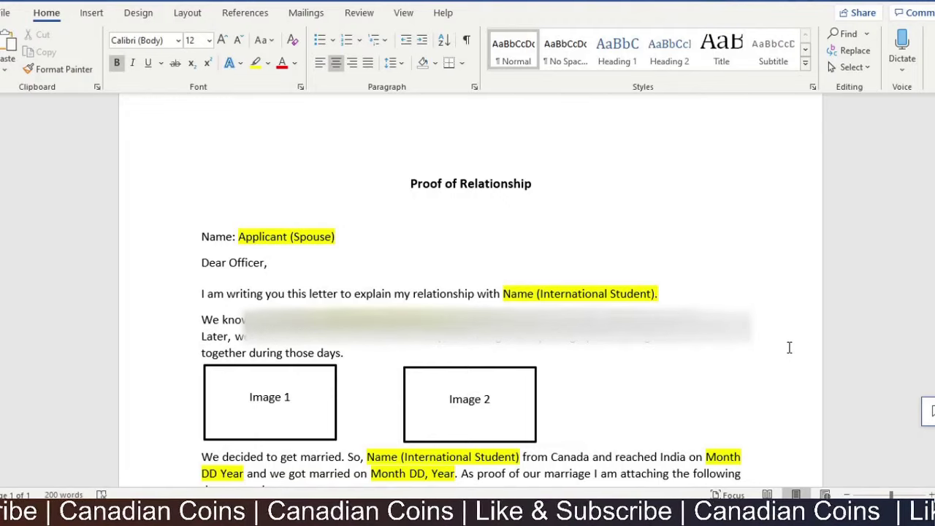
scroll(789, 348, "down", 1)
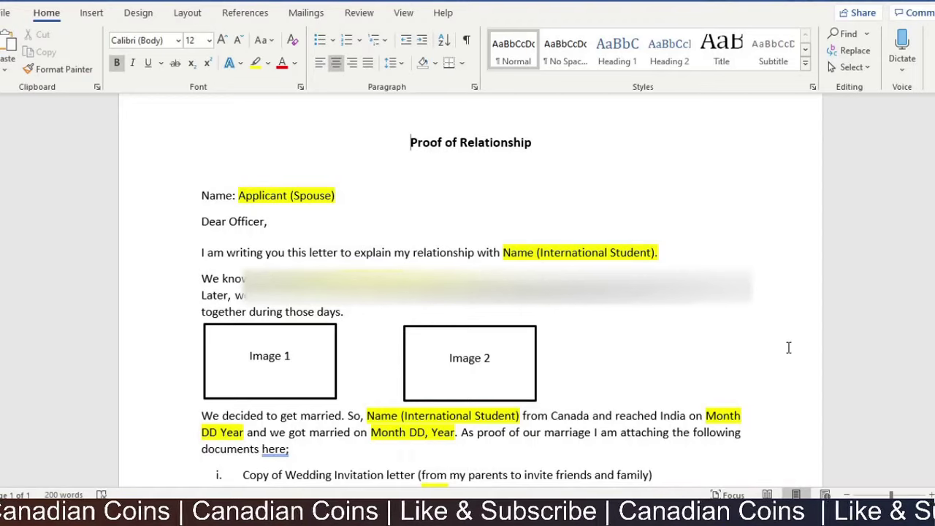
scroll(786, 347, "down", 3)
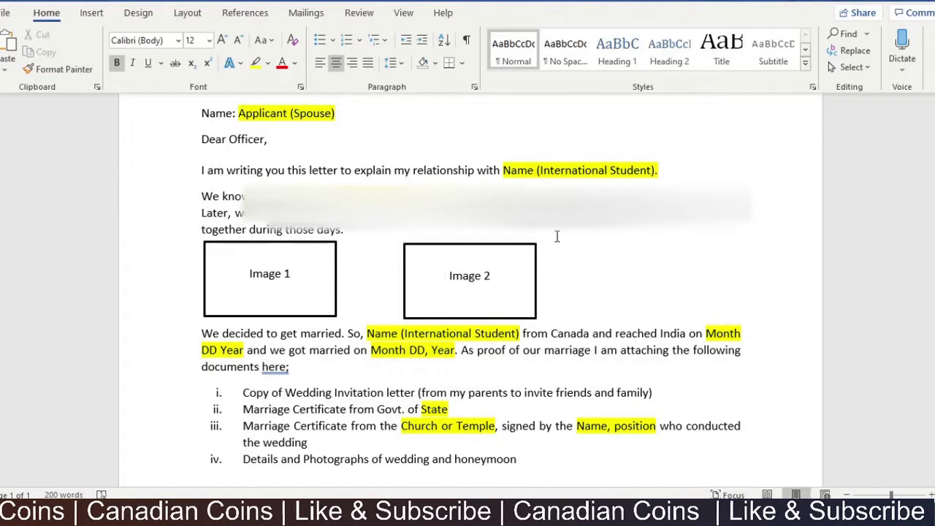
scroll(557, 236, "down", 1)
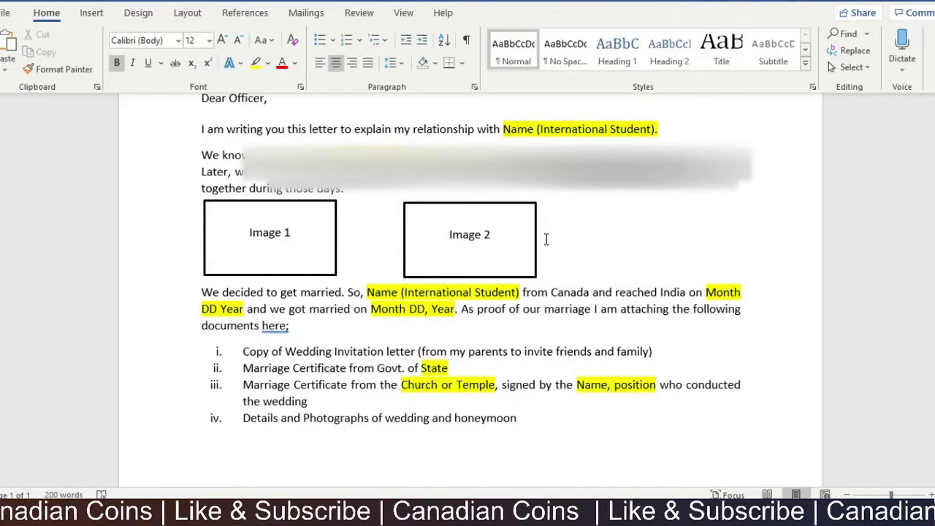
scroll(545, 239, "down", 1)
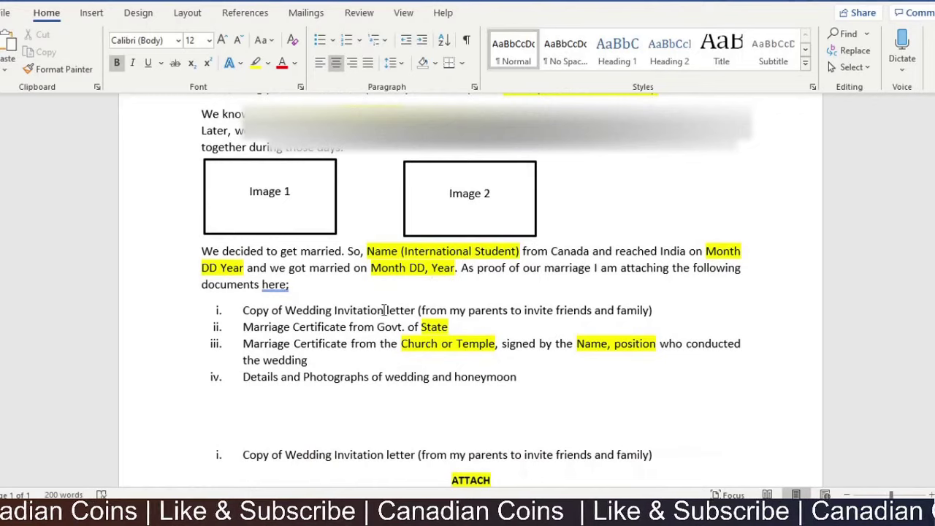
scroll(384, 310, "down", 1)
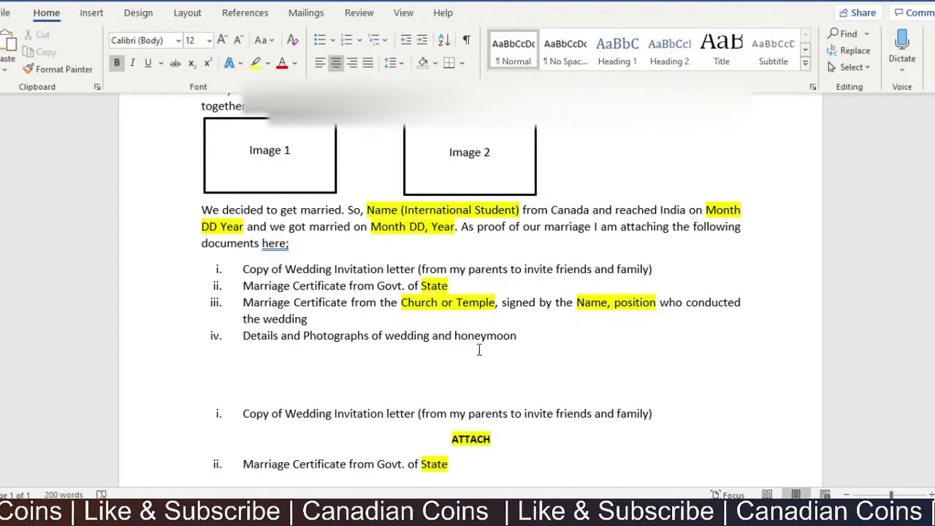
scroll(473, 349, "down", 6)
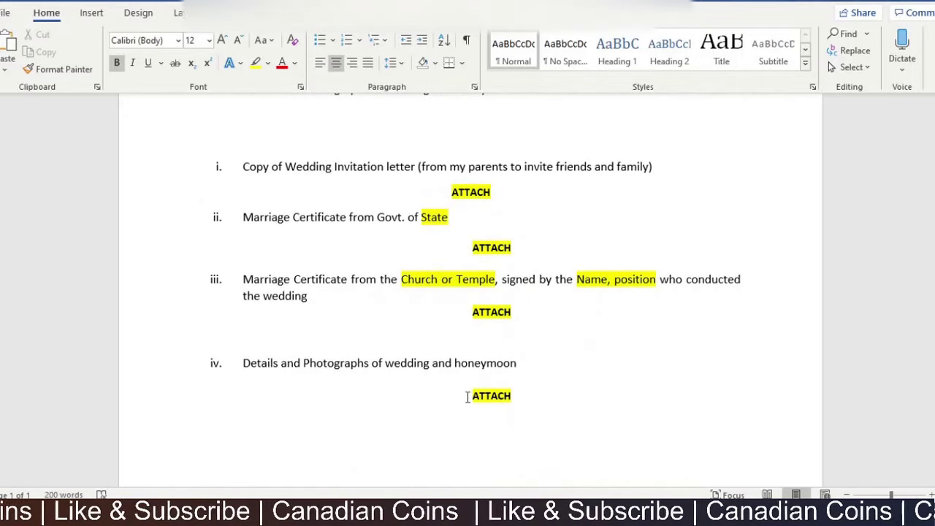
scroll(490, 217, "down", 1)
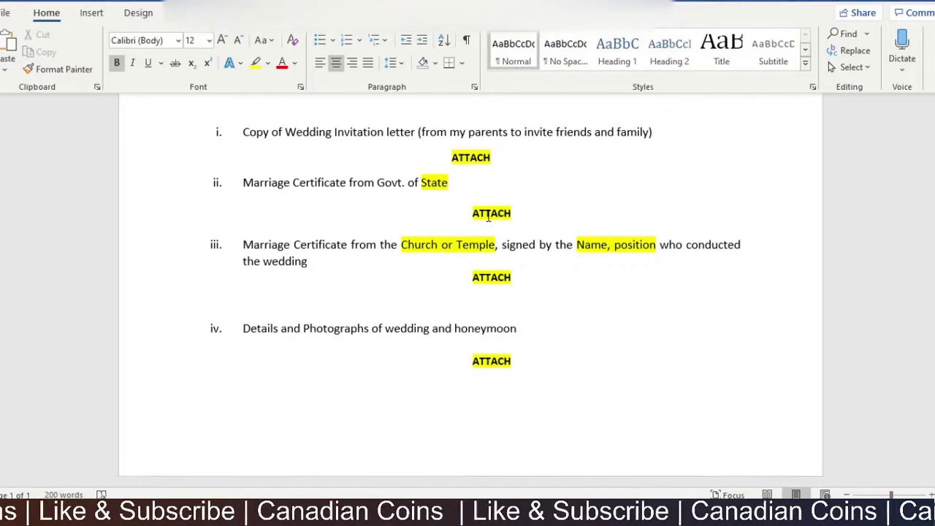
Go back over the Proof of Relationship letter, from its introduction and image placeholders to the list of wedding documents
scroll(488, 217, "up", 6)
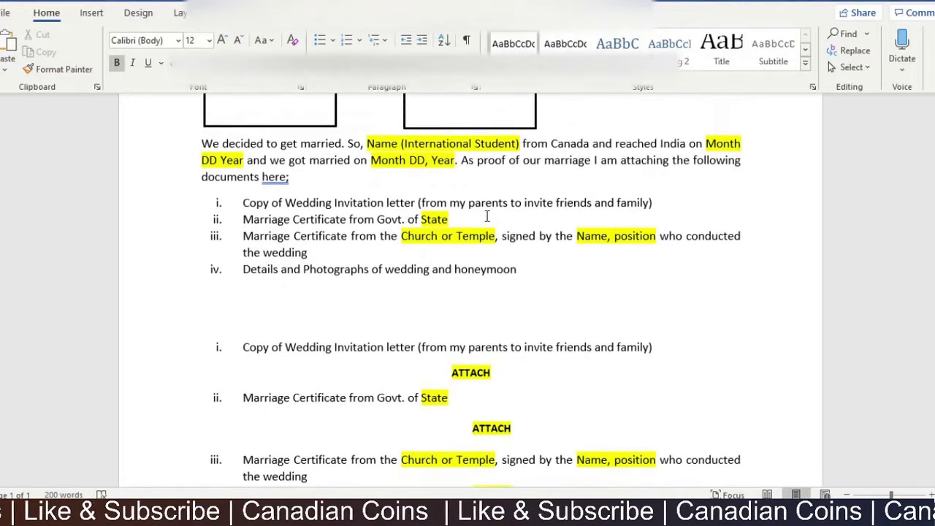
scroll(487, 217, "up", 3)
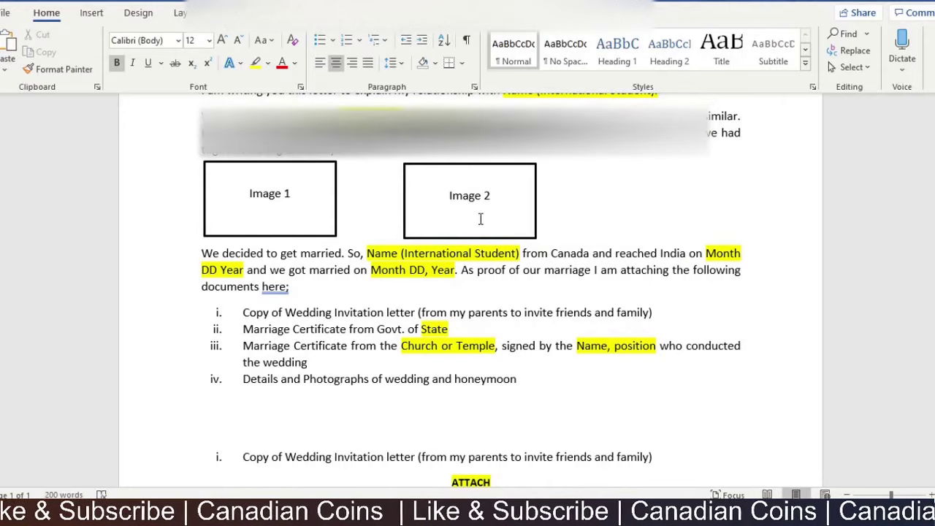
scroll(482, 219, "up", 5)
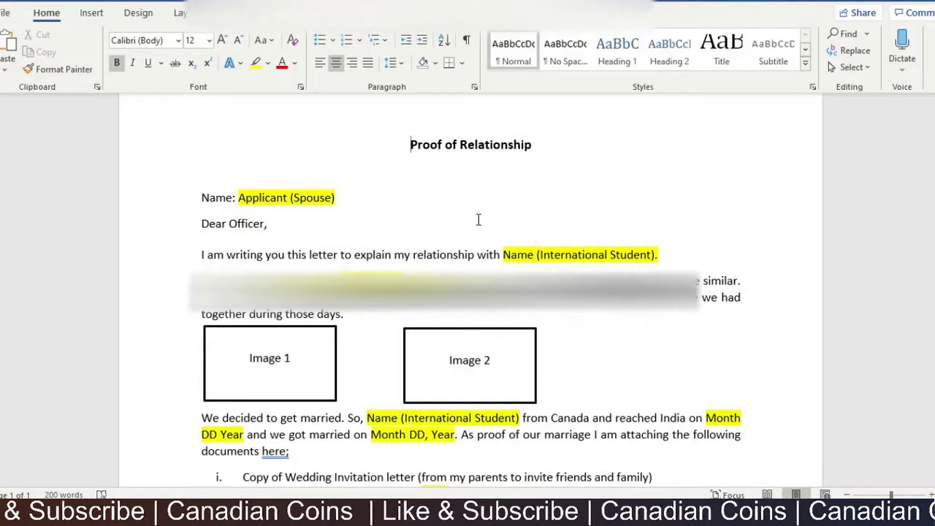
scroll(479, 219, "down", 3)
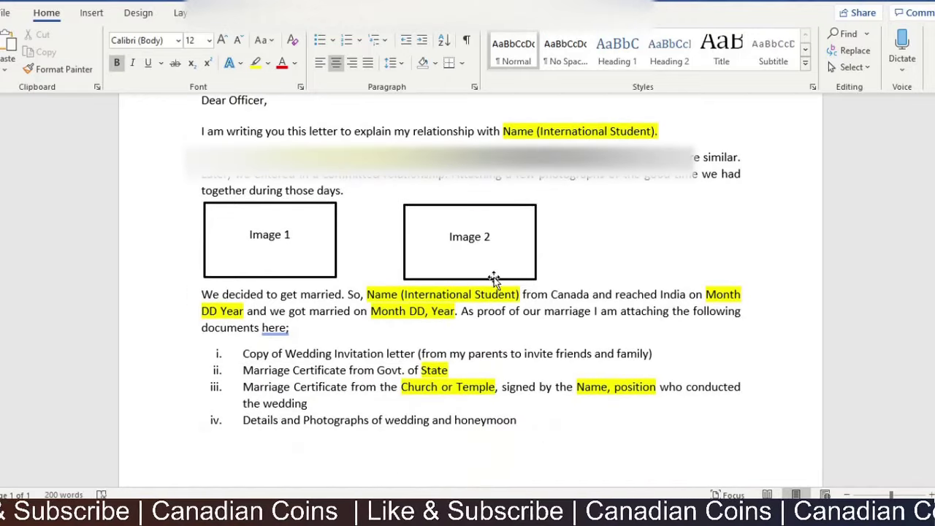
scroll(491, 276, "down", 3)
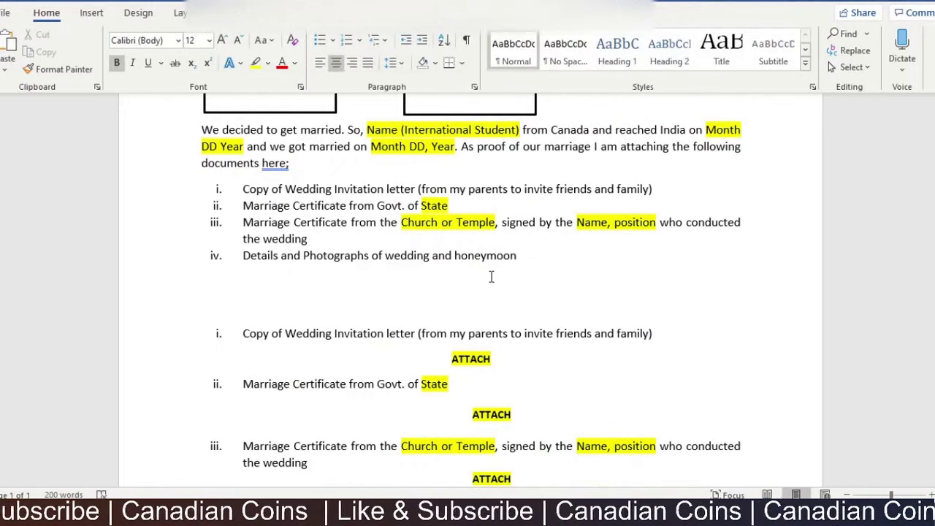
scroll(491, 276, "down", 5)
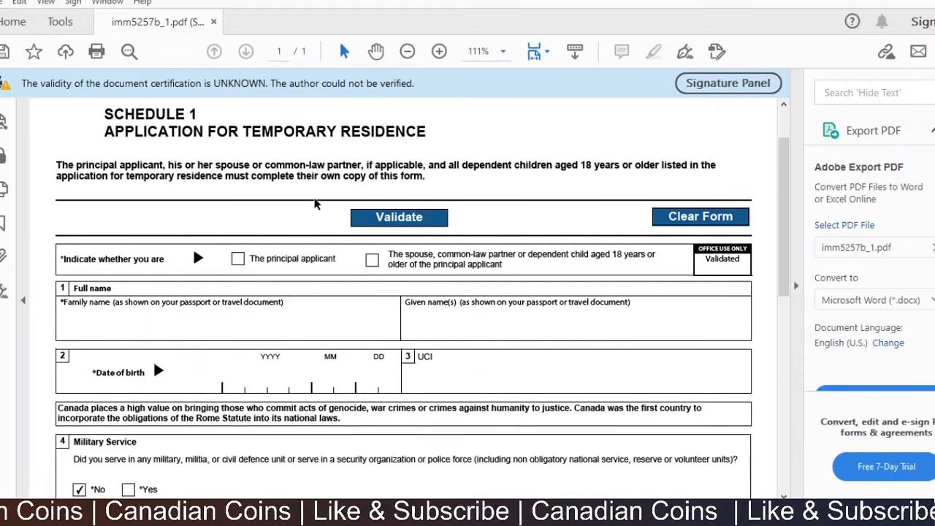
Review the Schedule 1 form imm5257b_1.pdf in Adobe Acrobat down to its end, and return to the IRCC checklist in Chrome
scroll(226, 292, "down", 5)
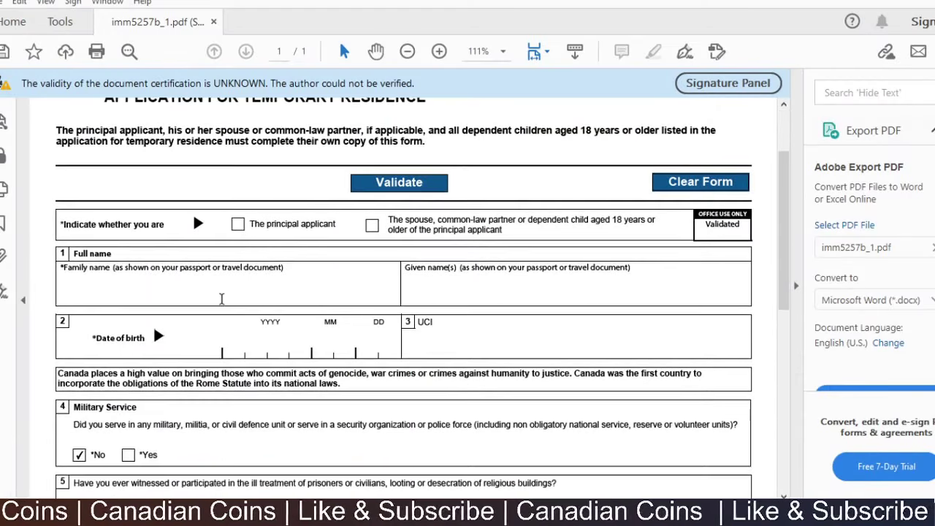
scroll(168, 288, "down", 2)
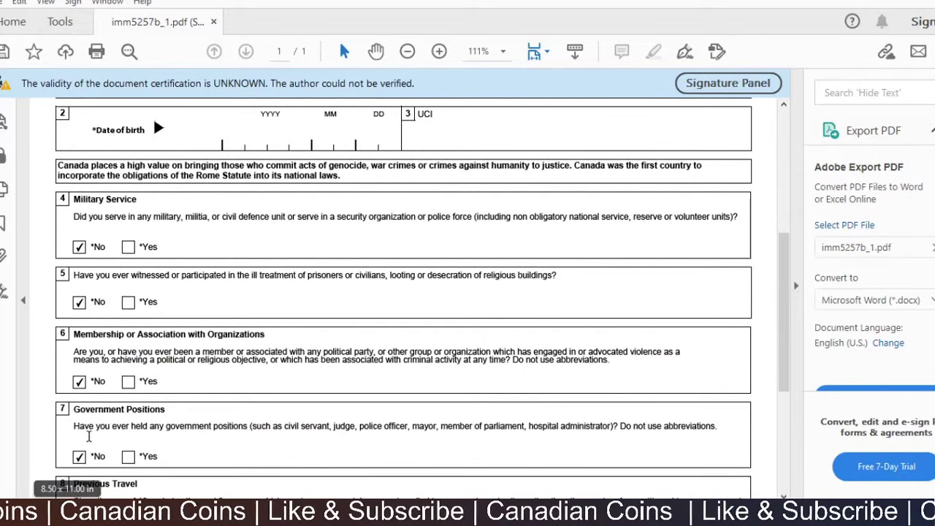
scroll(88, 321, "down", 2)
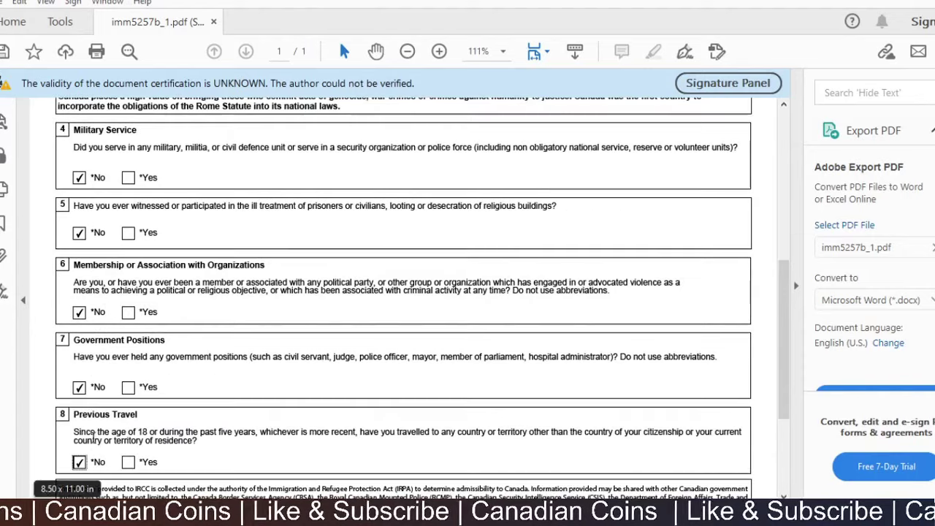
scroll(86, 346, "down", 4)
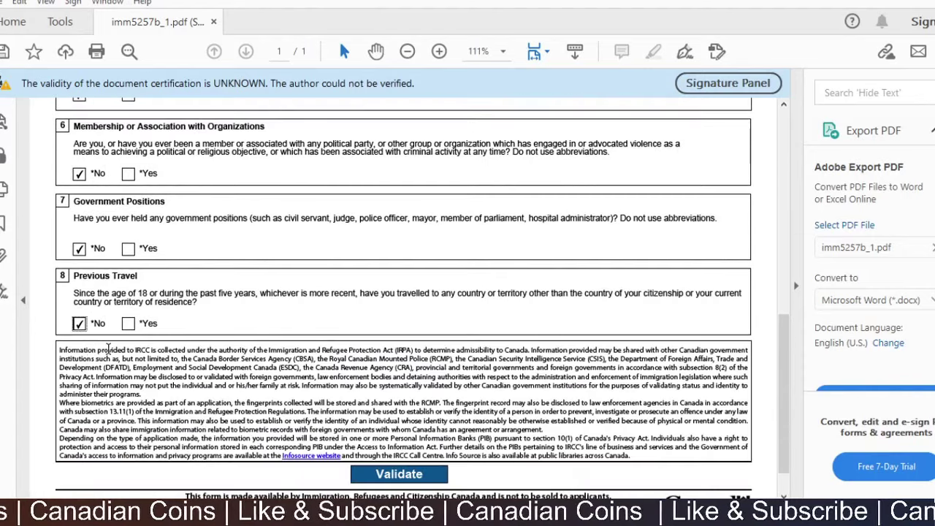
scroll(150, 296, "down", 1)
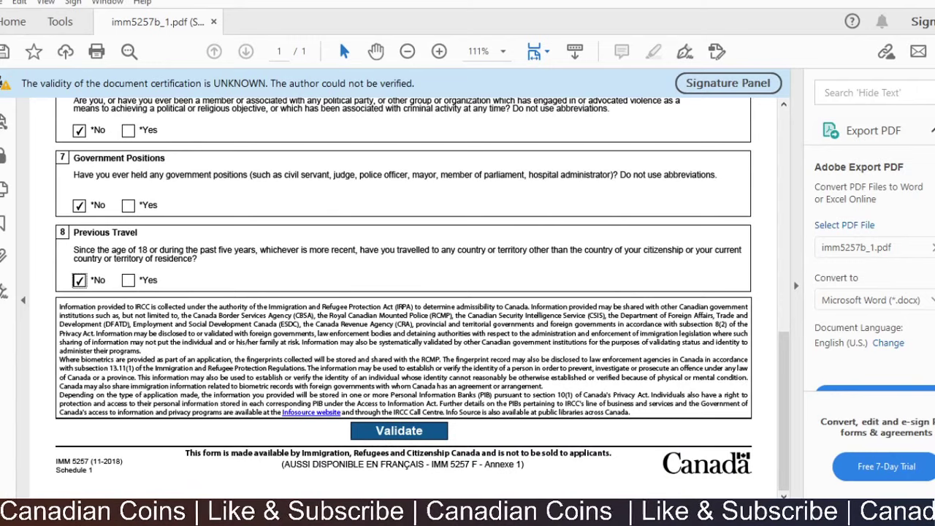
mouse_move(393, 515)
left_click(394, 431)
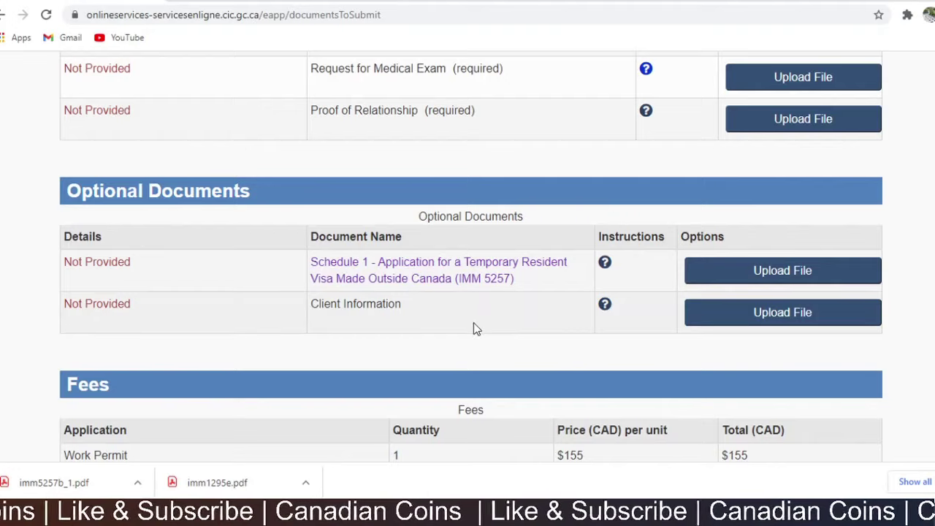
Switch to the Client Information letter in Word and read its education, experience and personal finance paragraphs with their attachment placeholders
mouse_move(496, 515)
left_click(501, 456)
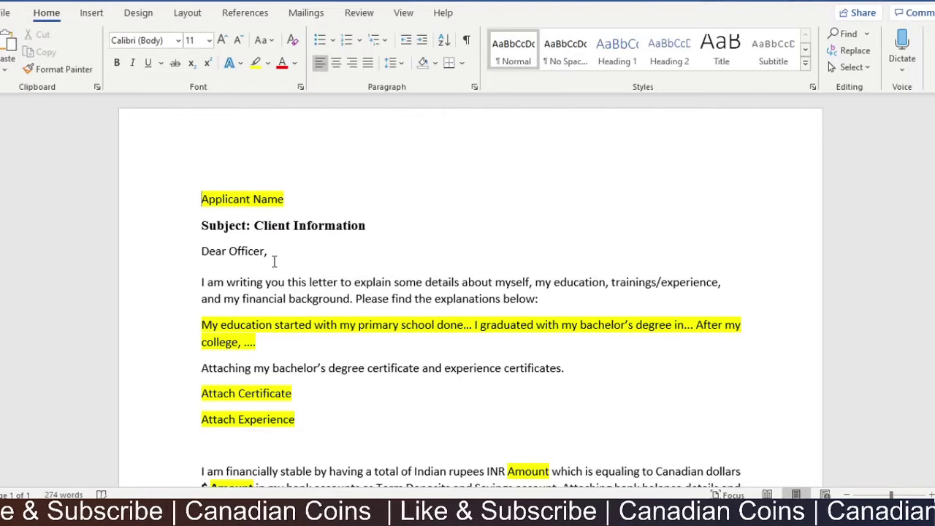
scroll(272, 263, "down", 1)
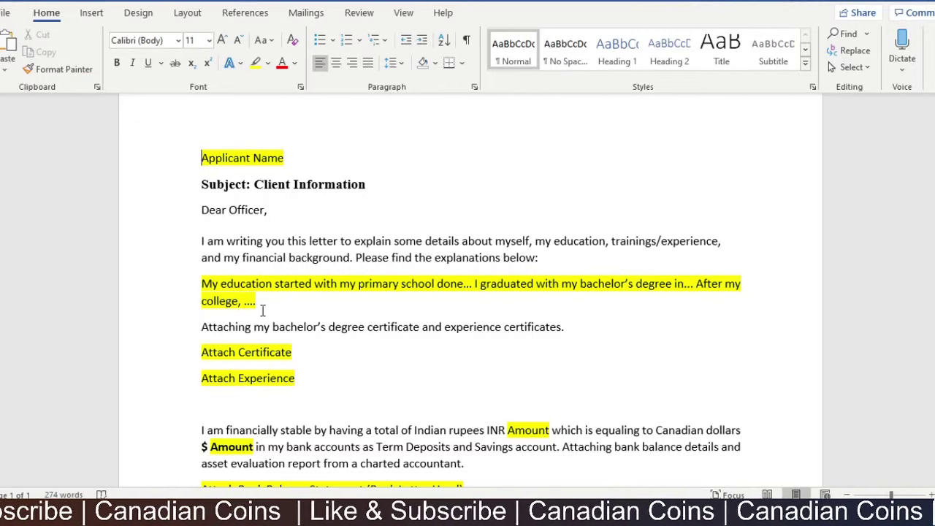
scroll(262, 309, "down", 2)
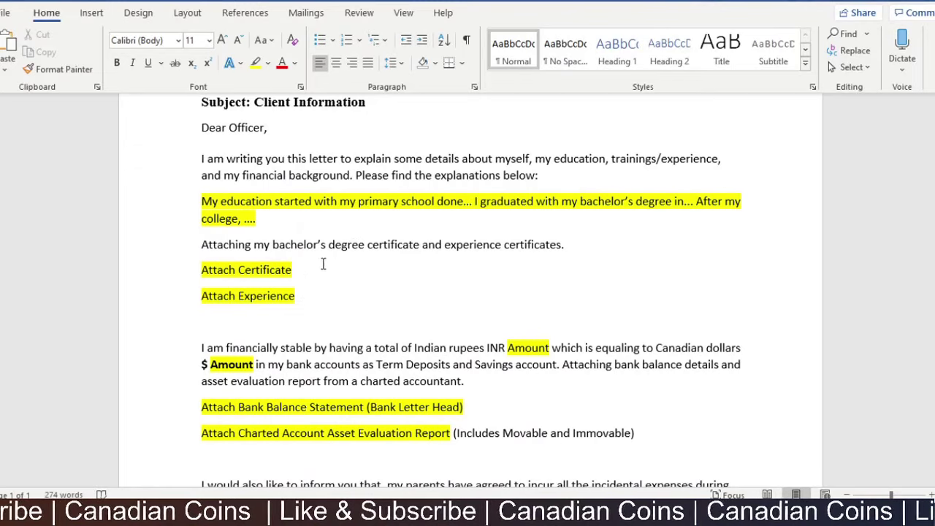
scroll(342, 298, "down", 3)
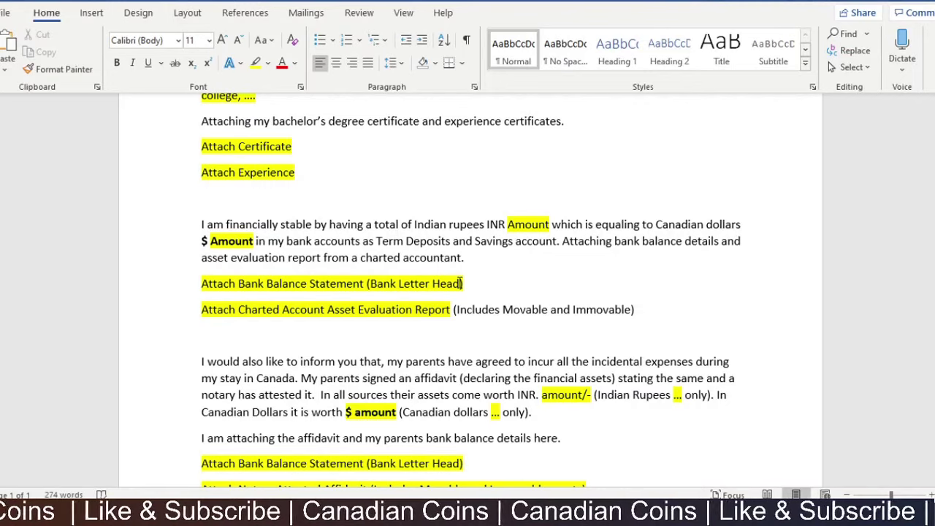
scroll(458, 281, "down", 1)
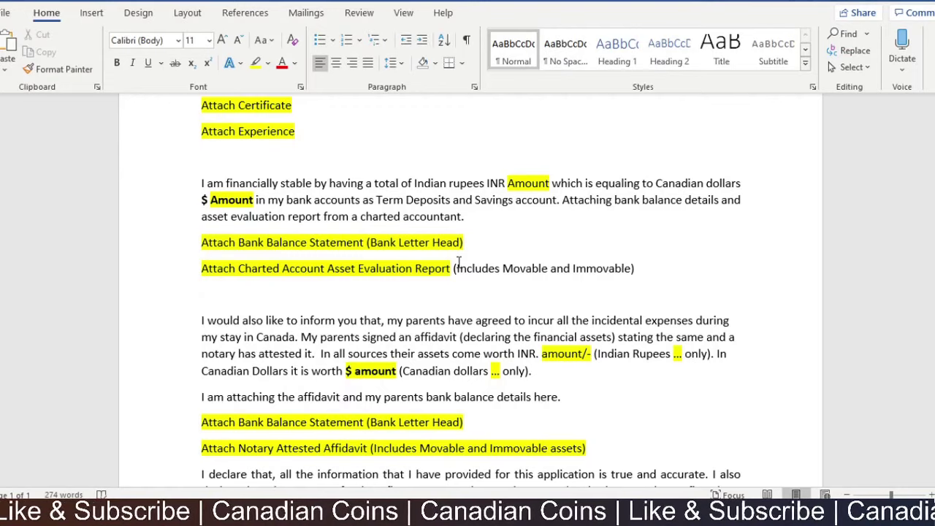
scroll(459, 266, "down", 1)
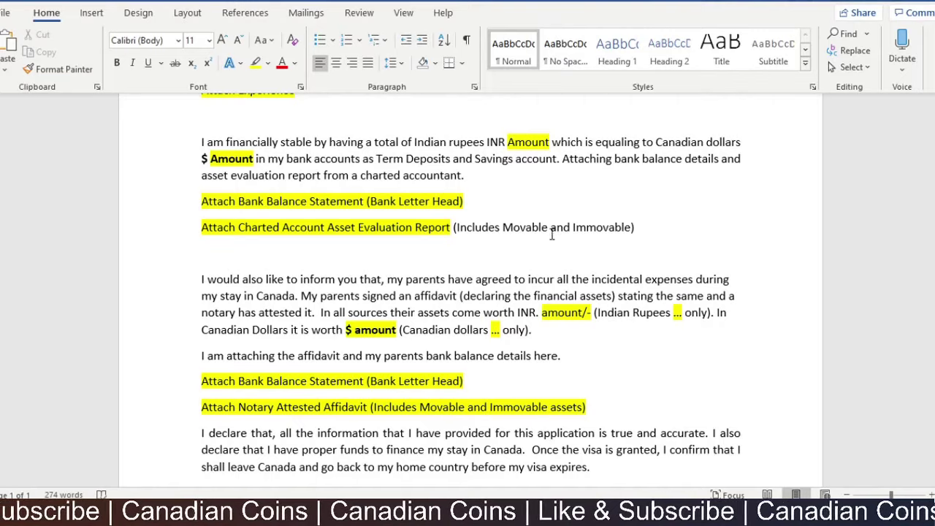
Read the letter's paragraph on the parents' financial support, the affidavit attachments and the closing declaration, and return to its beginning
left_click(197, 277)
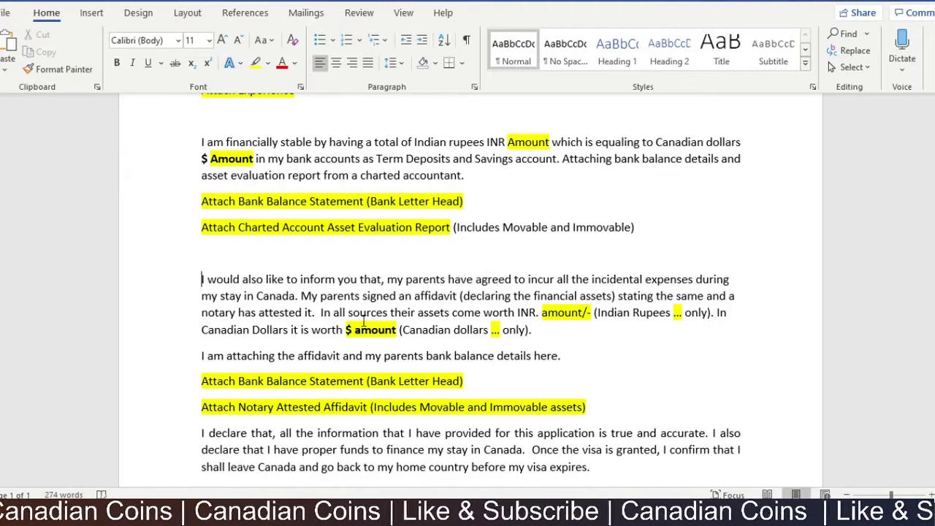
scroll(413, 322, "down", 2)
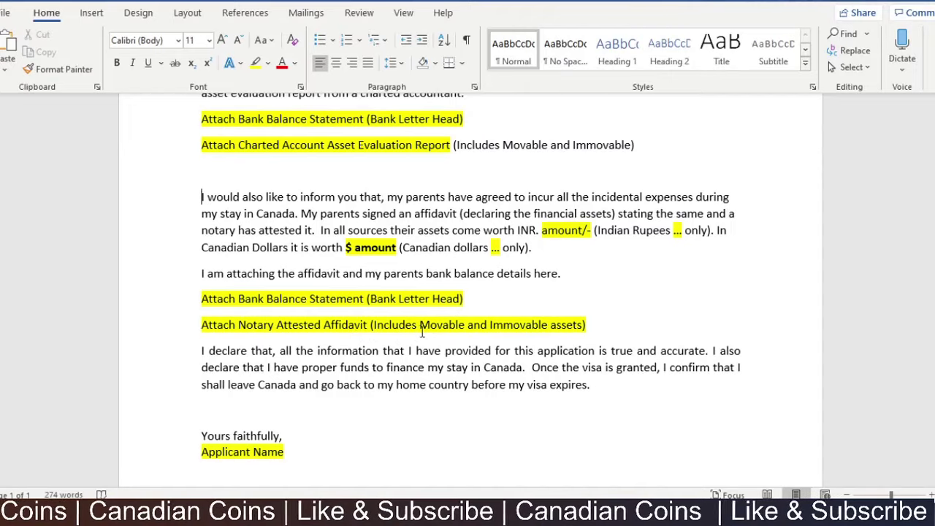
scroll(418, 333, "down", 2)
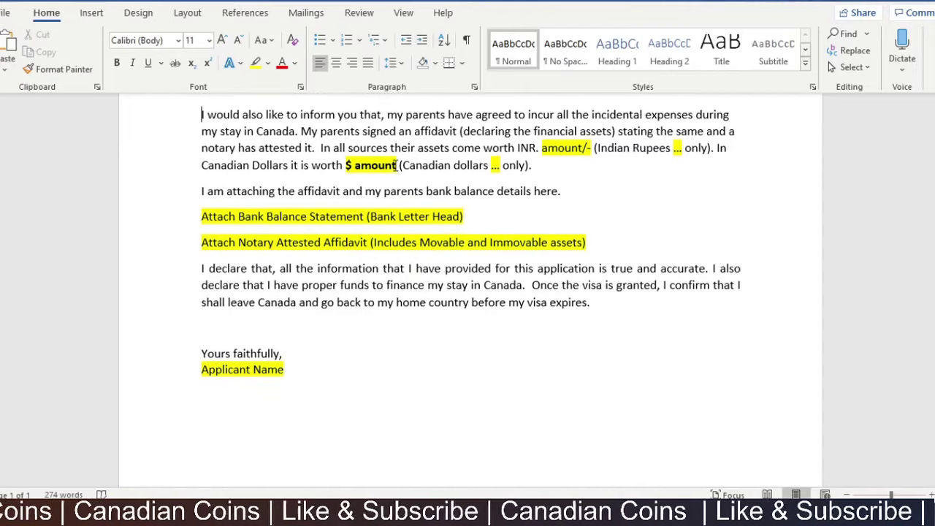
scroll(410, 200, "up", 2)
scroll(380, 268, "down", 2)
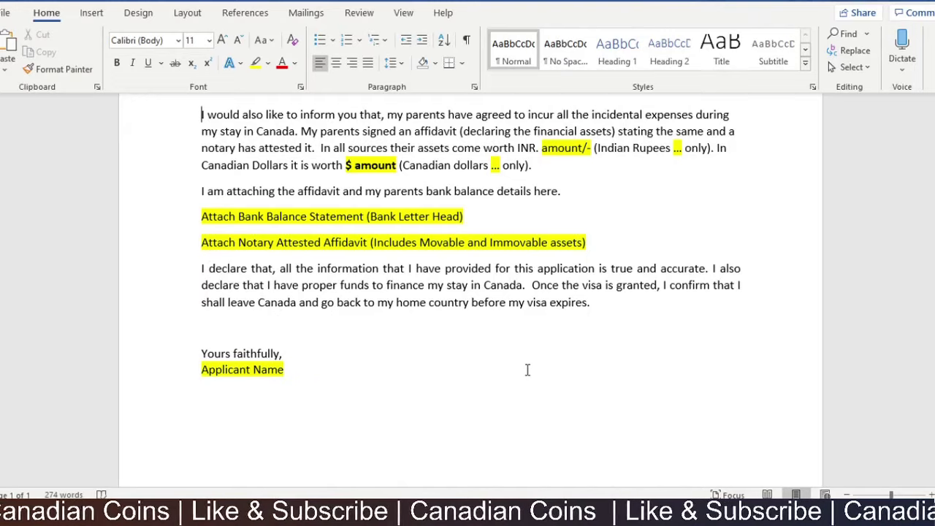
scroll(527, 370, "up", 12)
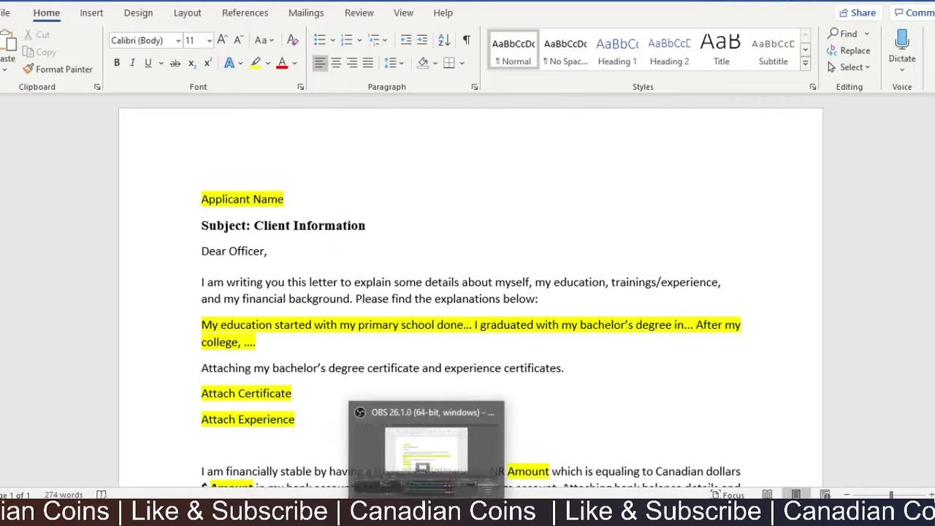
Switch to the IRCC document checklist in Chrome and examine the optional documents and the Fees table
left_click(410, 518)
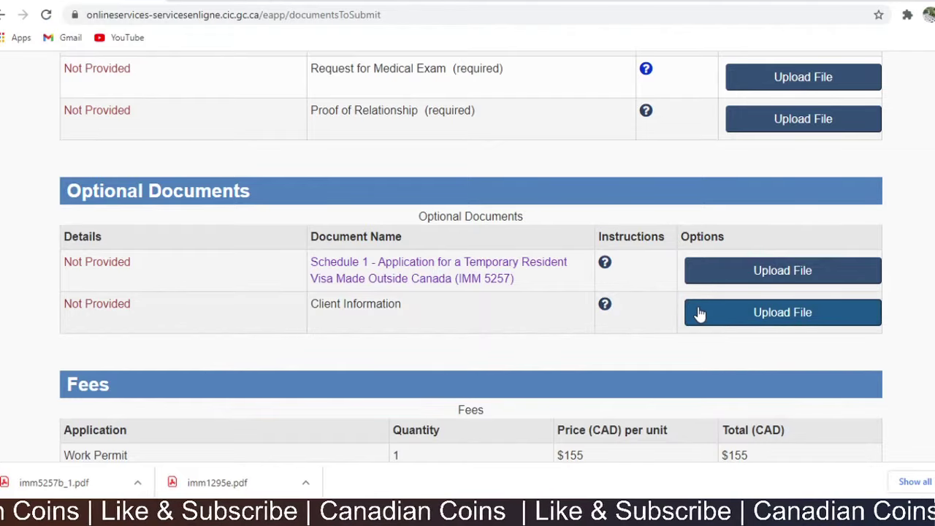
scroll(700, 314, "down", 3)
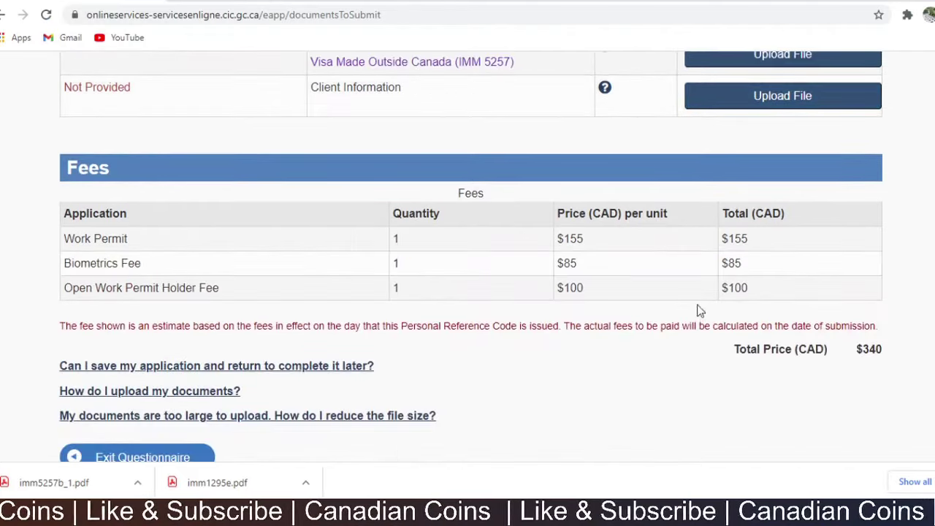
scroll(679, 250, "down", 2)
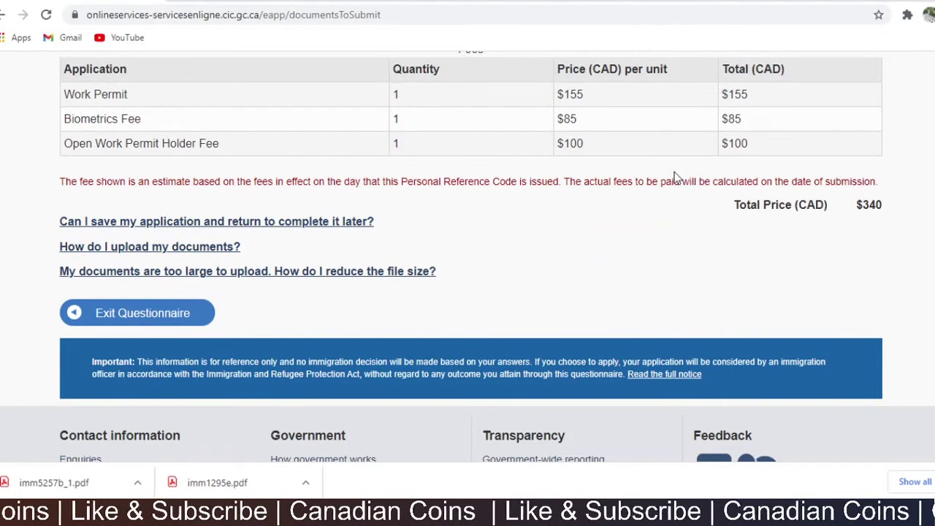
scroll(678, 198, "up", 6)
scroll(680, 208, "down", 5)
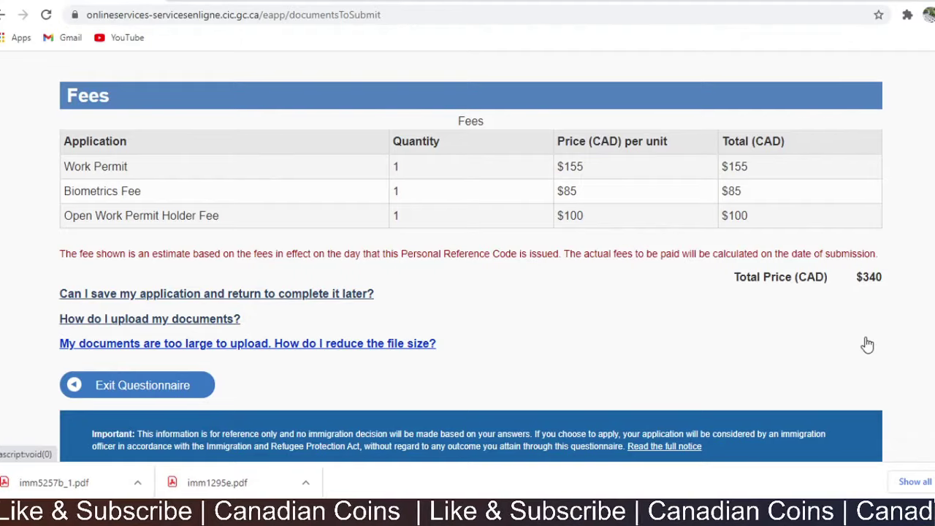
Look over the whole document list once more, from the application form to the supporting documents
scroll(867, 345, "up", 7)
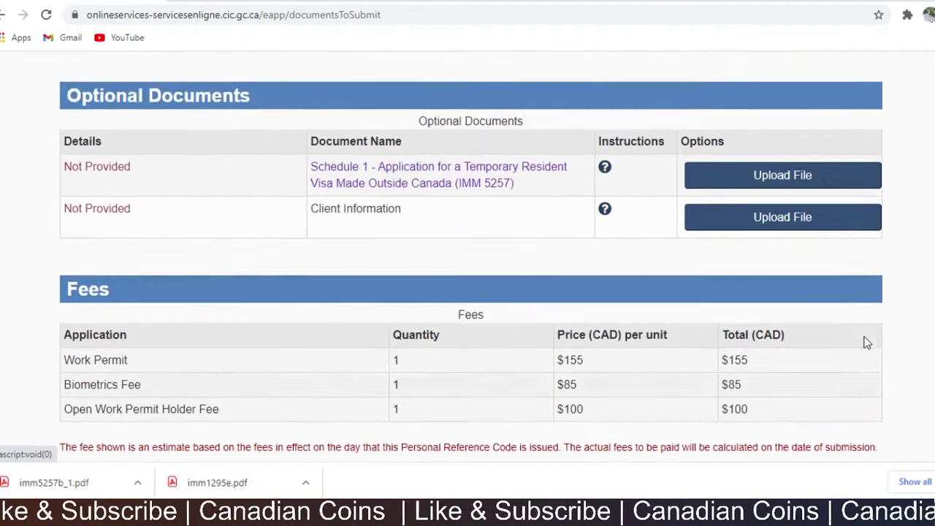
scroll(867, 342, "up", 4)
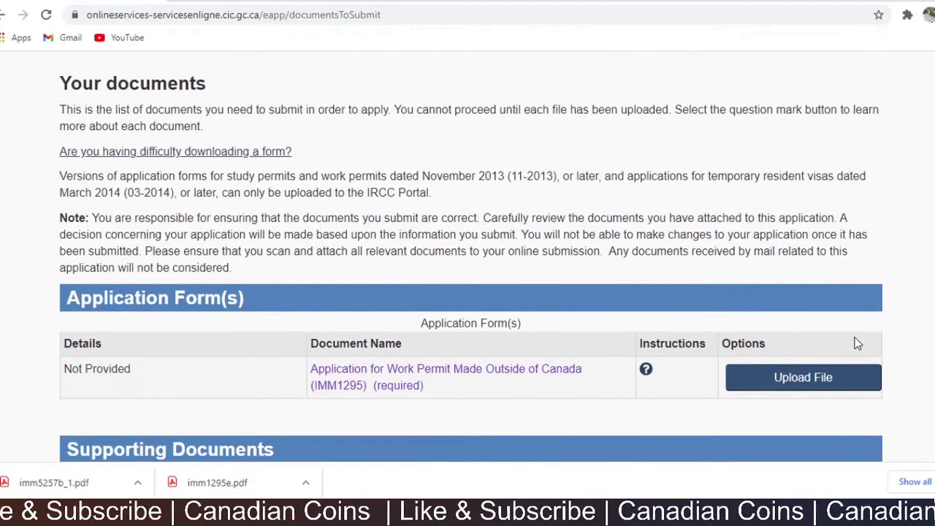
scroll(856, 342, "down", 2)
scroll(856, 344, "down", 1)
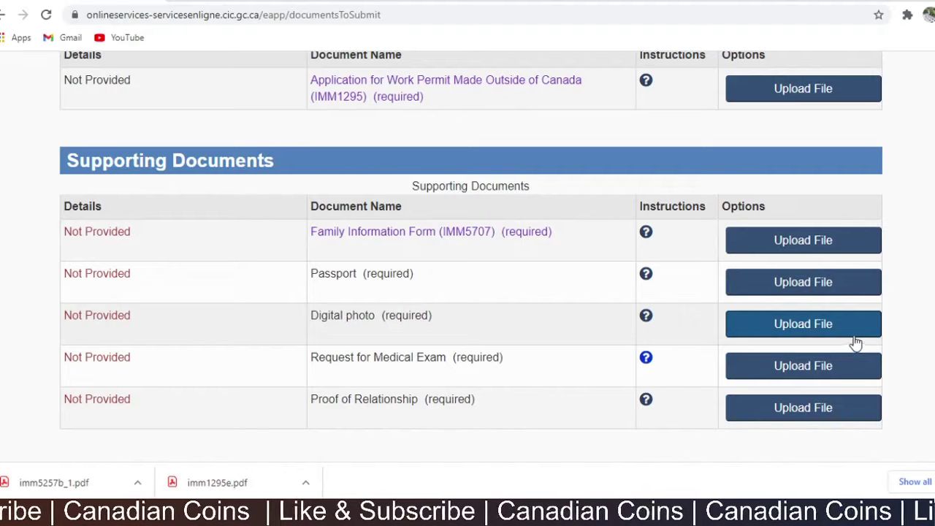
scroll(852, 341, "down", 2)
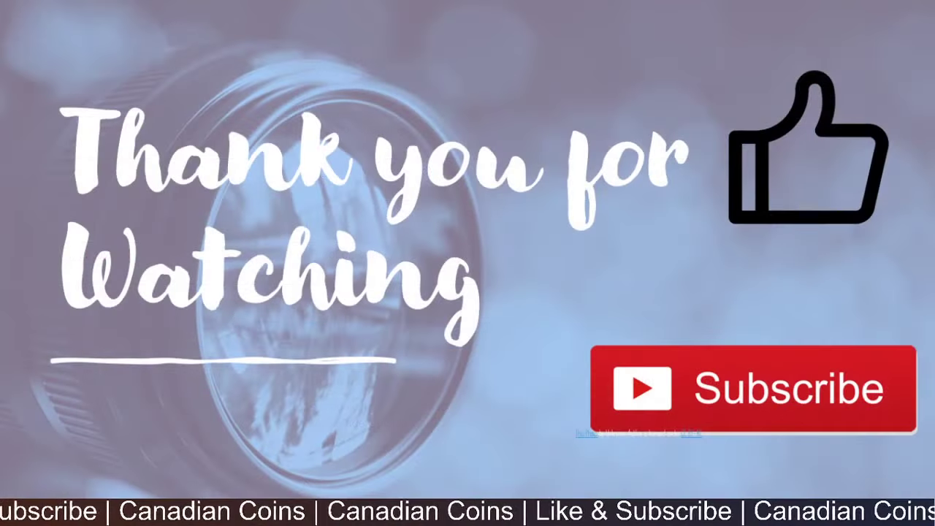